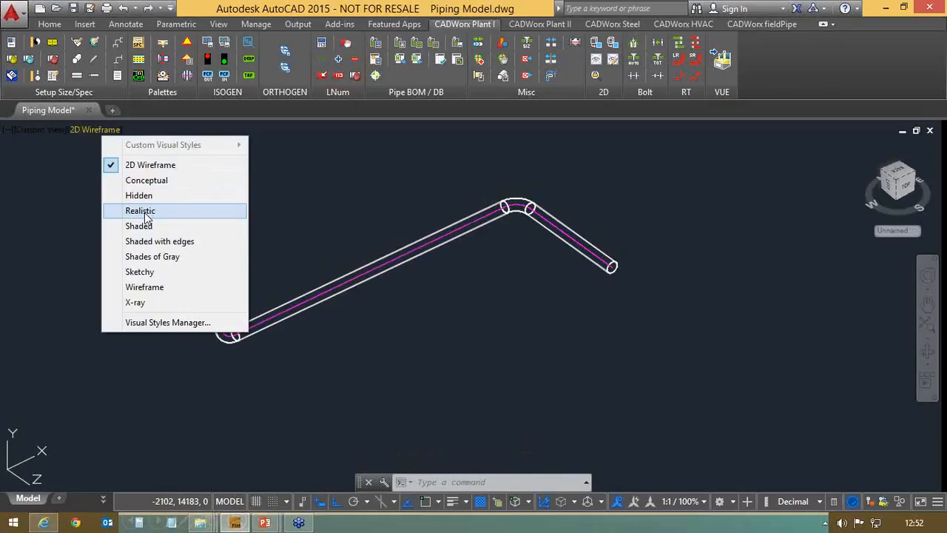
Display the piping model in the Realistic visual style
{"action": "left_click", "coordinate": [140, 211]}
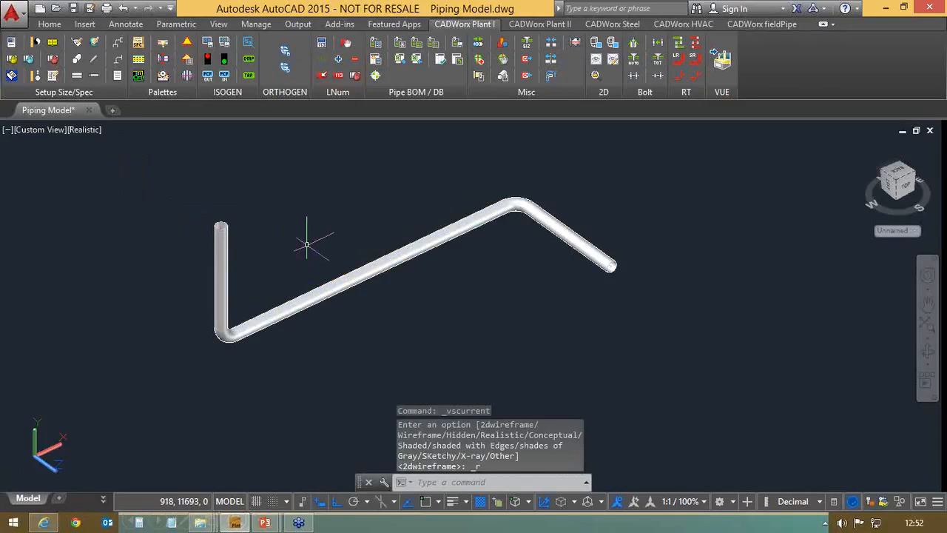
Start routing from the middle grip of the long pipe and examine the insertable component categories down to User Shapes, then cancel
{"action": "left_click", "coordinate": [303, 296]}
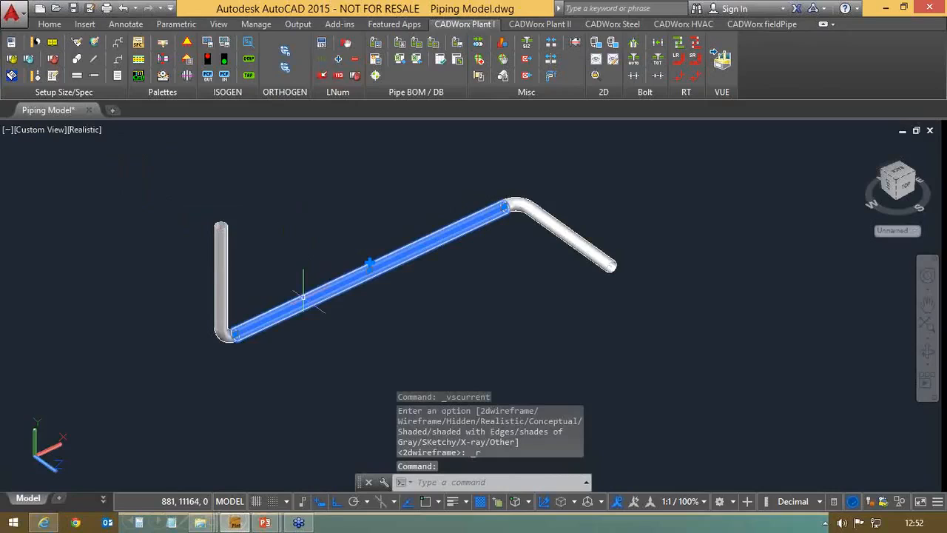
{"action": "scroll", "coordinate": [342, 264], "scroll_direction": "up", "scroll_amount": 5}
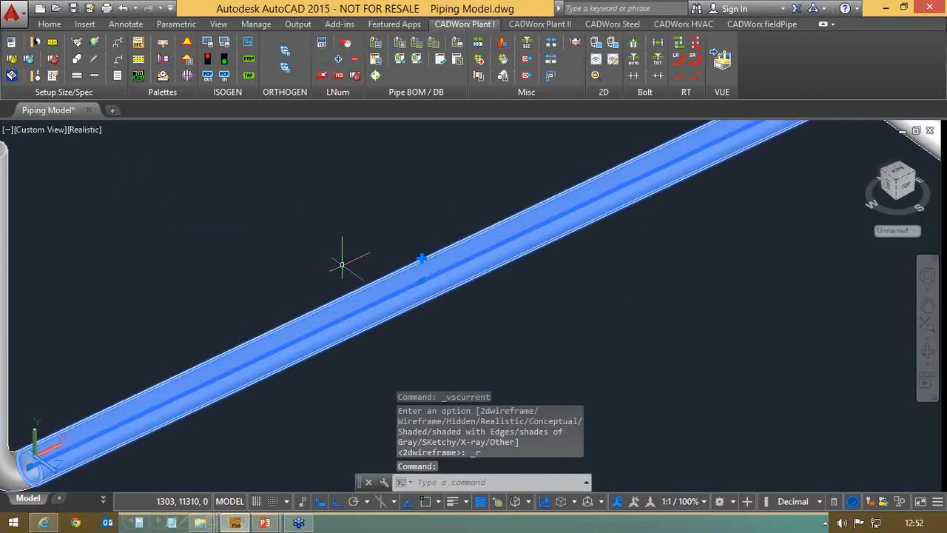
{"action": "left_click", "coordinate": [420, 258]}
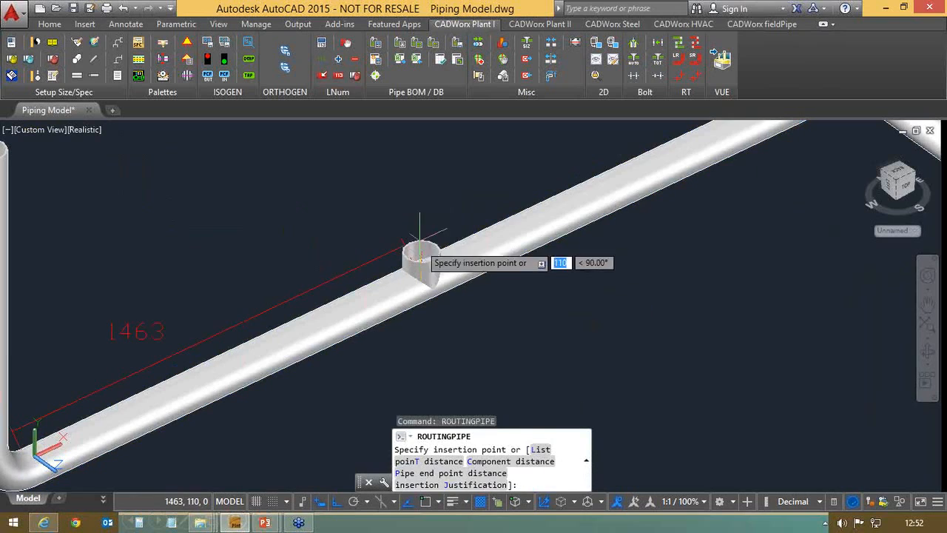
{"action": "right_click", "coordinate": [433, 202]}
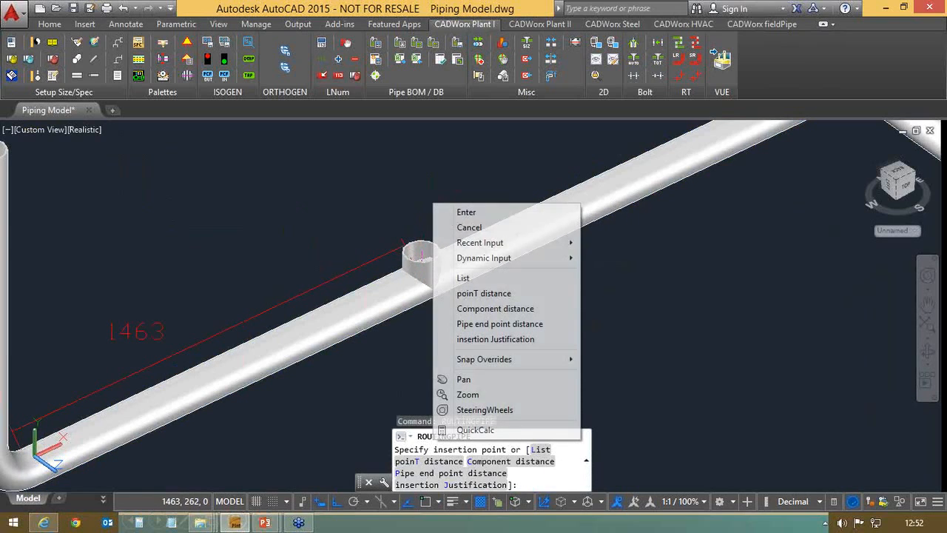
{"action": "left_click", "coordinate": [475, 282]}
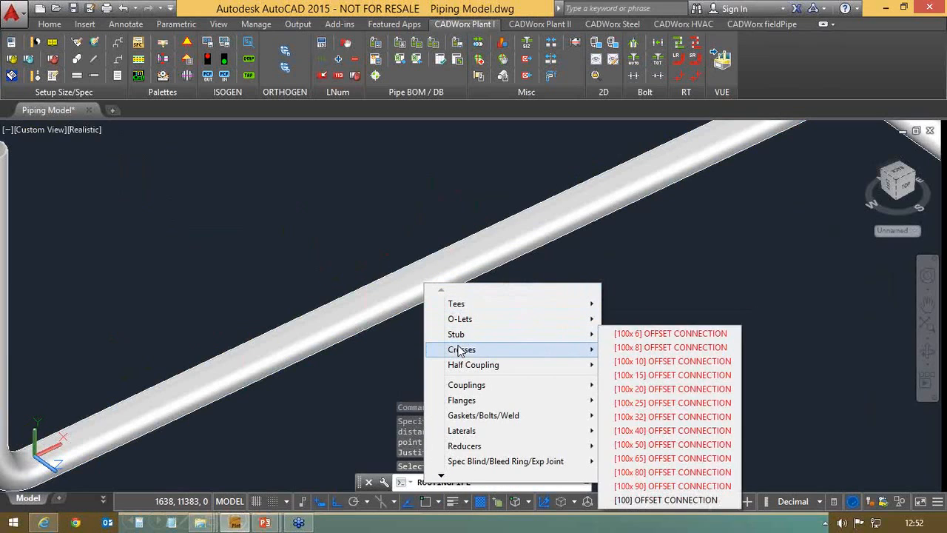
{"action": "mouse_move", "coordinate": [461, 352]}
{"action": "mouse_move", "coordinate": [441, 477]}
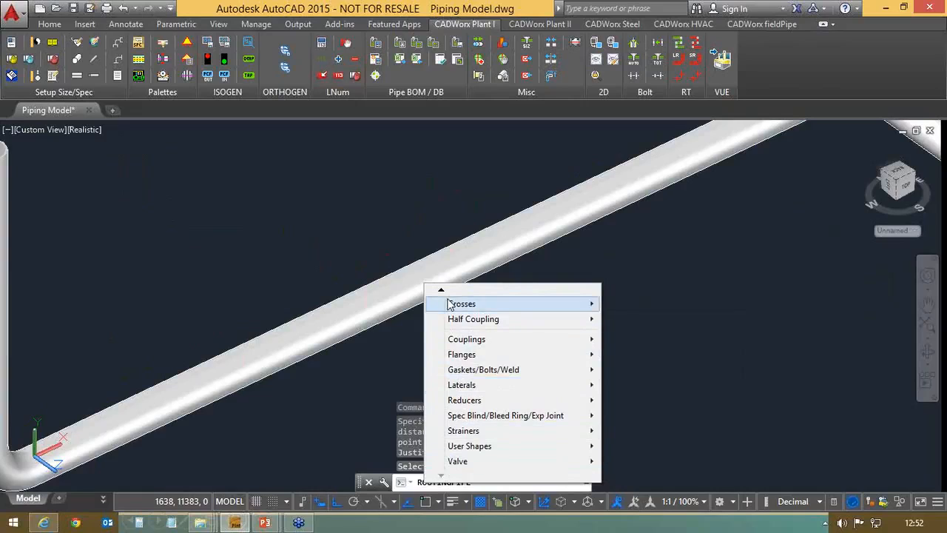
{"action": "mouse_move", "coordinate": [459, 453]}
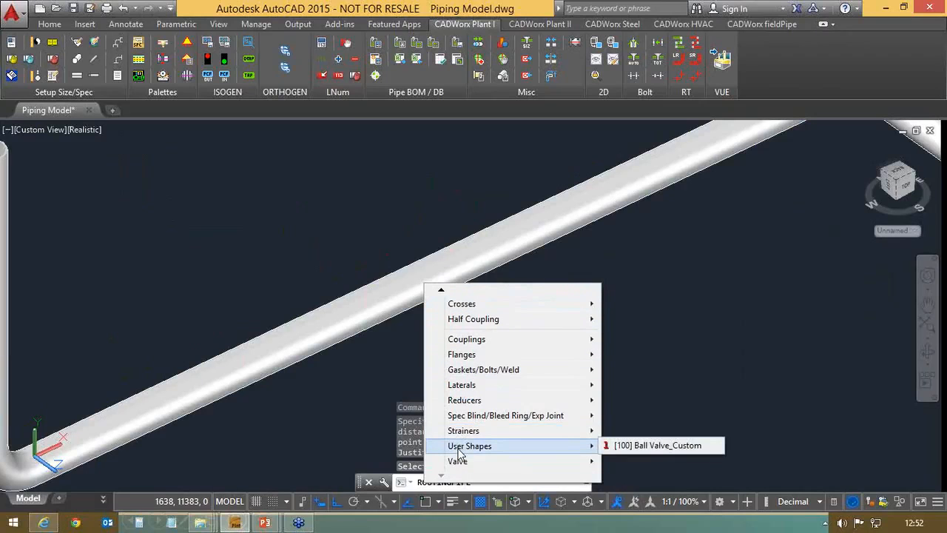
{"action": "left_click", "coordinate": [405, 9]}
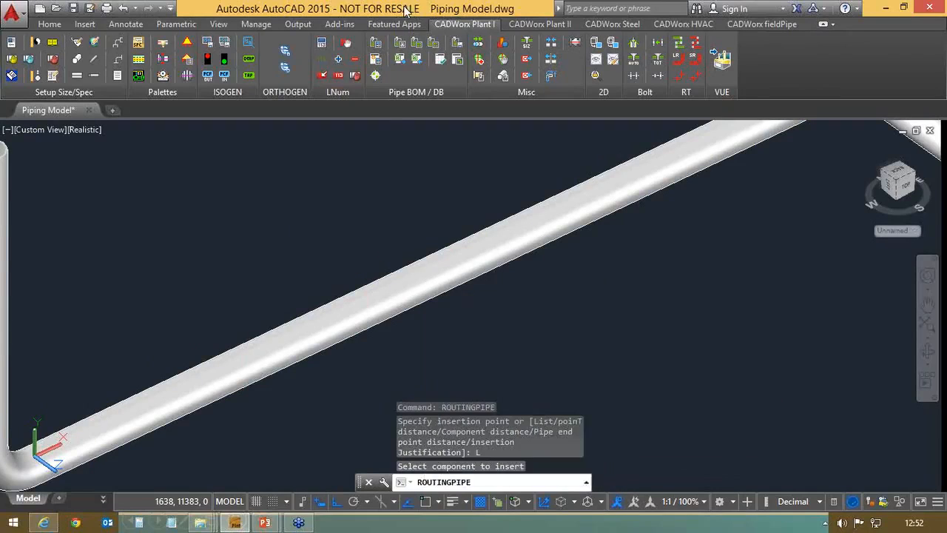
{"action": "key", "text": "Escape"}
{"action": "scroll", "coordinate": [295, 230], "scroll_direction": "down", "scroll_amount": 3}
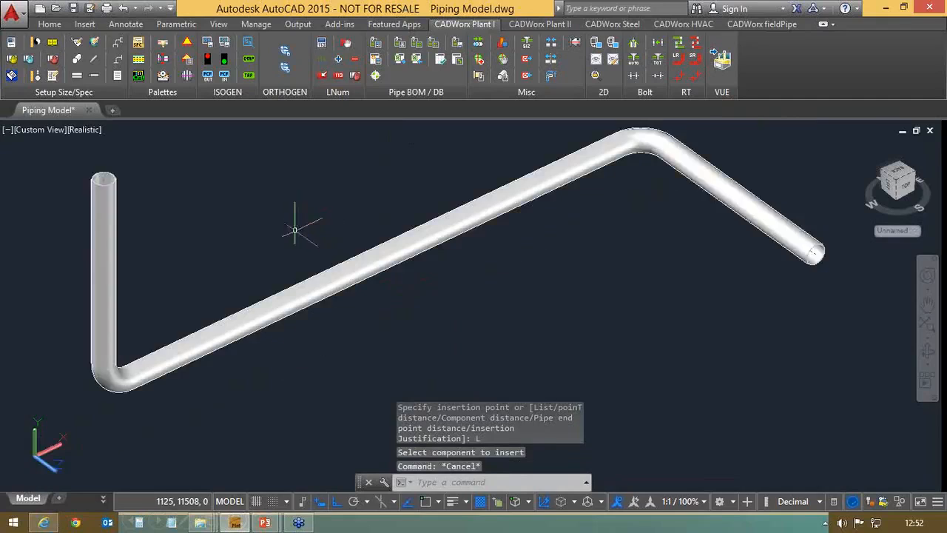
Examine the routing grips at the open end and middle of the vertical pipe, then clear the selection
{"action": "scroll", "coordinate": [295, 230], "scroll_direction": "down", "scroll_amount": 2}
{"action": "middle_click_drag", "start_coordinate": [201, 235], "coordinate": [296, 239]}
{"action": "scroll", "coordinate": [296, 239], "scroll_direction": "up", "scroll_amount": 2}
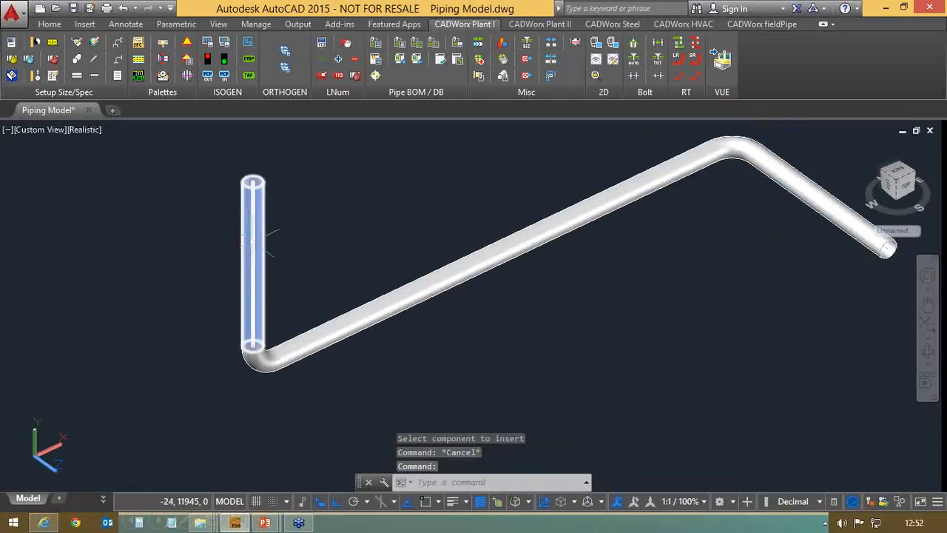
{"action": "left_click", "coordinate": [254, 242]}
{"action": "scroll", "coordinate": [251, 198], "scroll_direction": "up", "scroll_amount": 5}
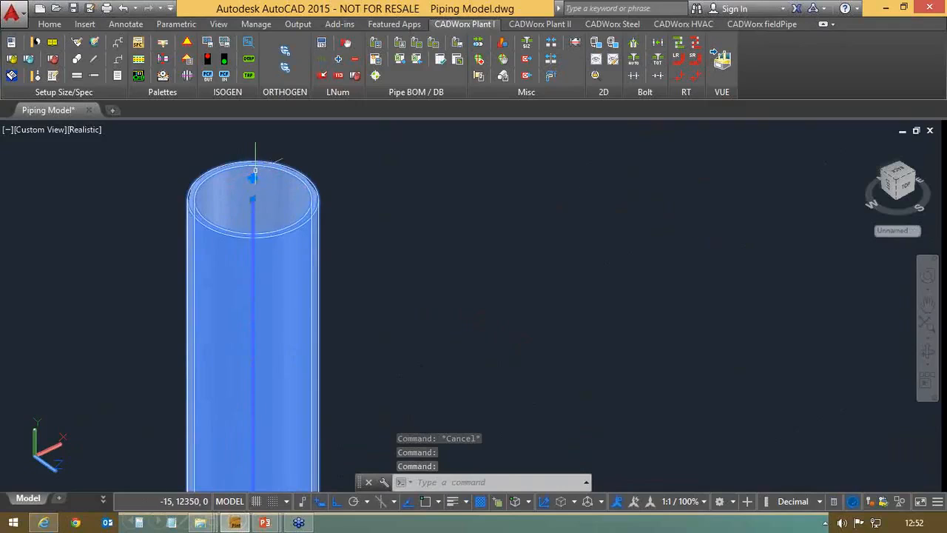
{"action": "middle_click_drag", "start_coordinate": [274, 287], "coordinate": [264, 253]}
{"action": "scroll", "coordinate": [264, 253], "scroll_direction": "down", "scroll_amount": 1}
{"action": "middle_click_drag", "start_coordinate": [284, 389], "coordinate": [260, 223]}
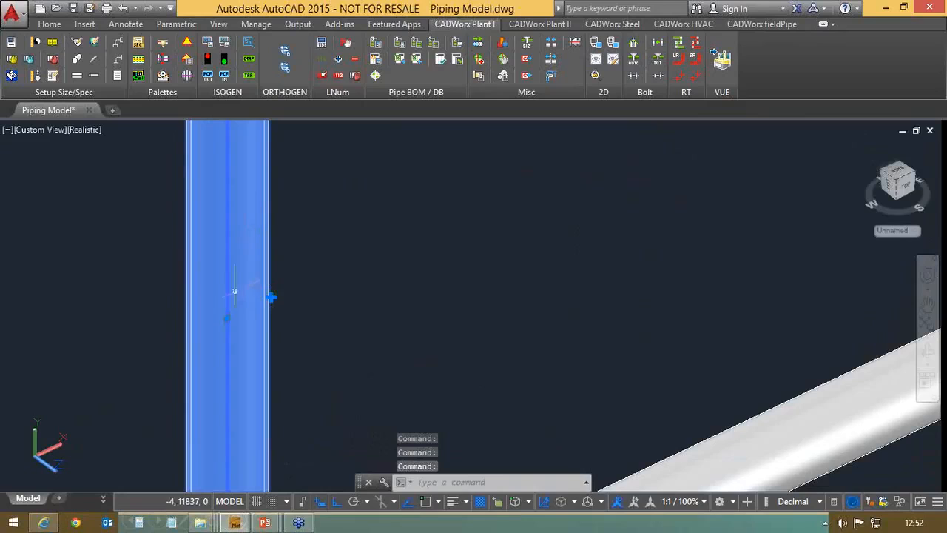
{"action": "middle_click_drag", "start_coordinate": [307, 246], "coordinate": [321, 326]}
{"action": "scroll", "coordinate": [304, 250], "scroll_direction": "down", "scroll_amount": 2}
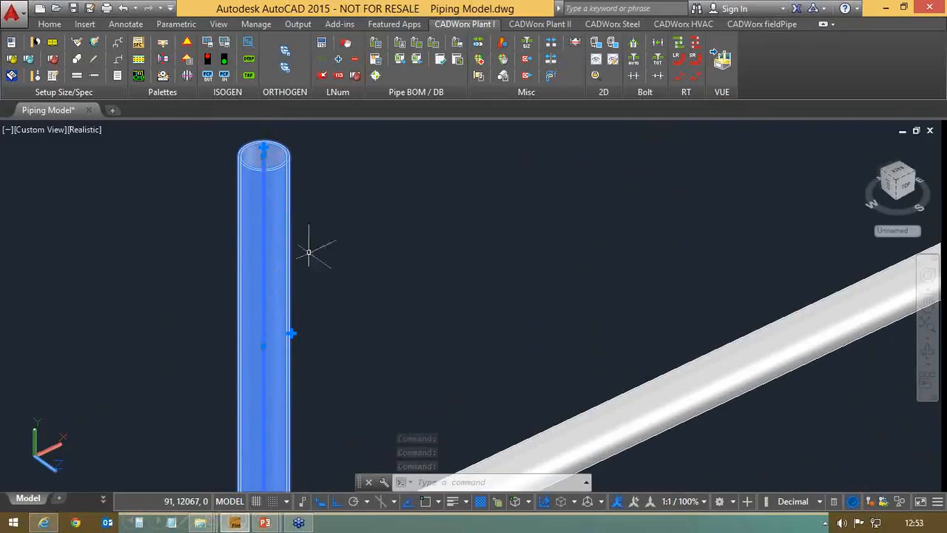
{"action": "key", "text": "Escape"}
{"action": "key", "text": "Escape"}
Examine the insertion options offered by the middle routing grip of the long pipe, then cancel the routing
{"action": "middle_click_drag", "start_coordinate": [411, 280], "coordinate": [308, 163]}
{"action": "scroll", "coordinate": [326, 208], "scroll_direction": "down", "scroll_amount": 1}
{"action": "middle_click_drag", "start_coordinate": [365, 191], "coordinate": [340, 247]}
{"action": "left_click", "coordinate": [473, 277]}
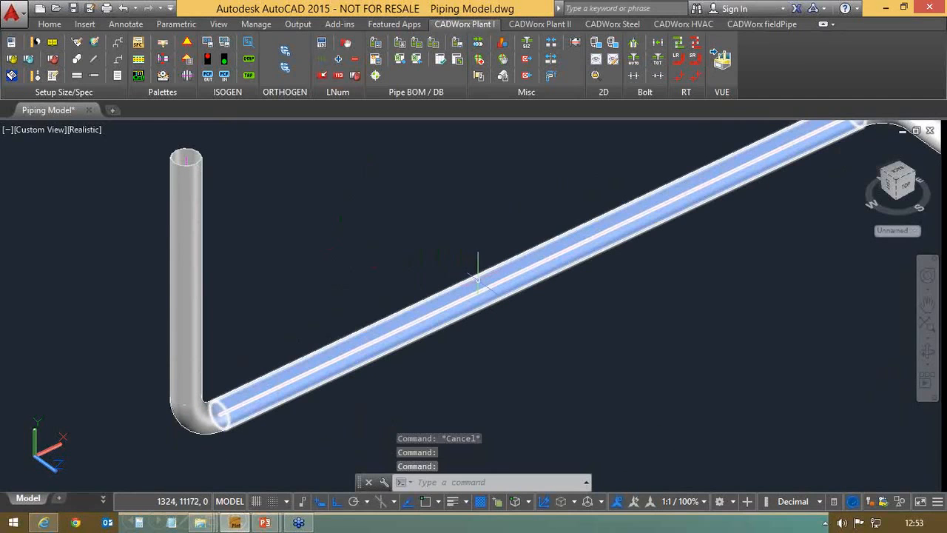
{"action": "key", "text": "Return"}
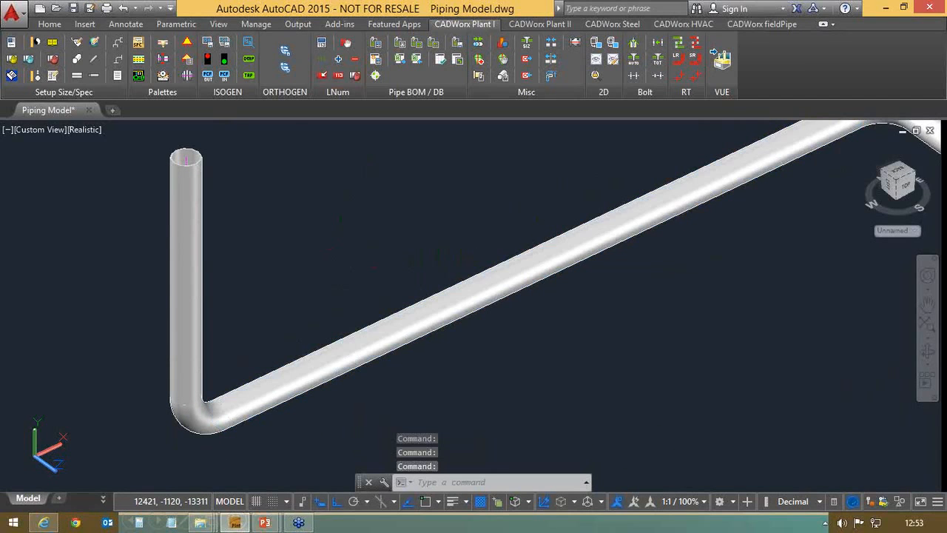
{"action": "right_click", "coordinate": [532, 202]}
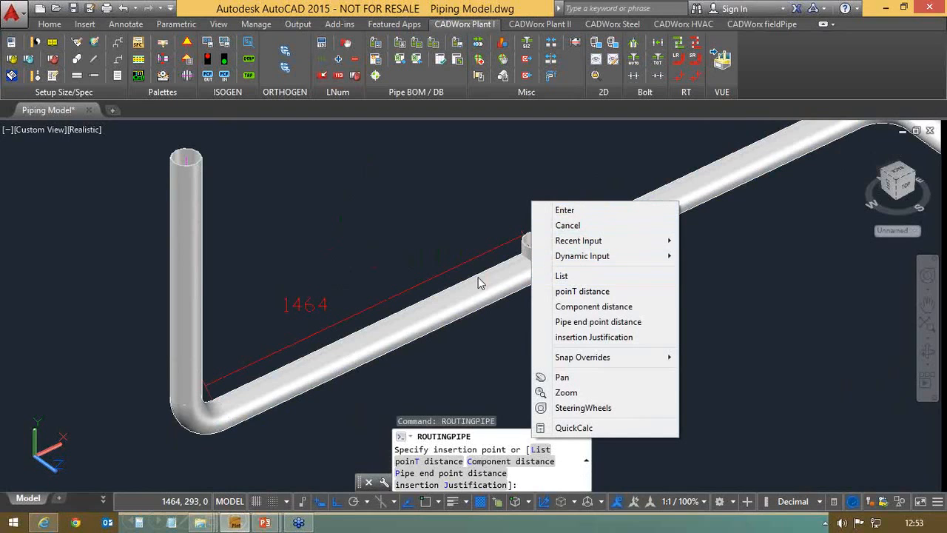
{"action": "key", "text": "Escape"}
{"action": "key", "text": "Escape"}
Examine the routing options offered at the open end of the vertical pipe, then cancel the routing
{"action": "left_click", "coordinate": [180, 271]}
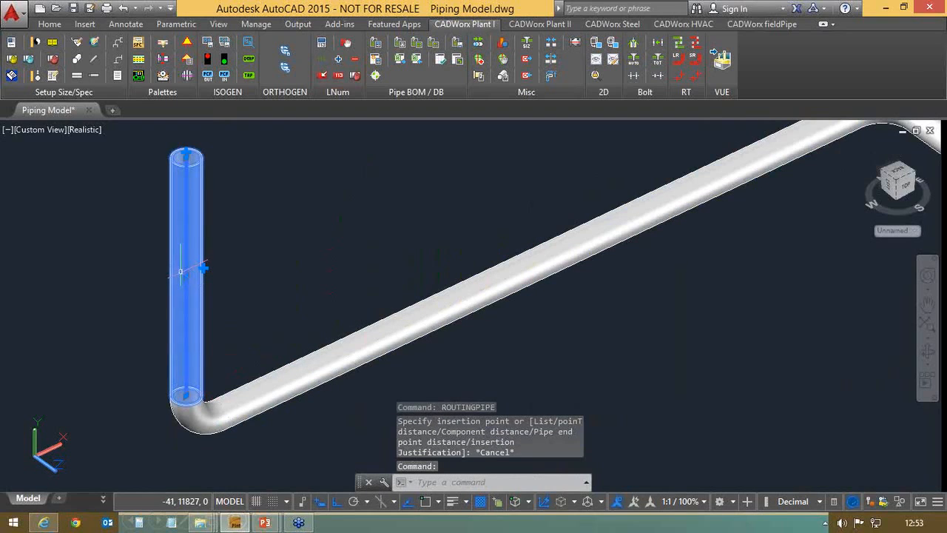
{"action": "left_click", "coordinate": [186, 153]}
{"action": "right_click", "coordinate": [186, 153]}
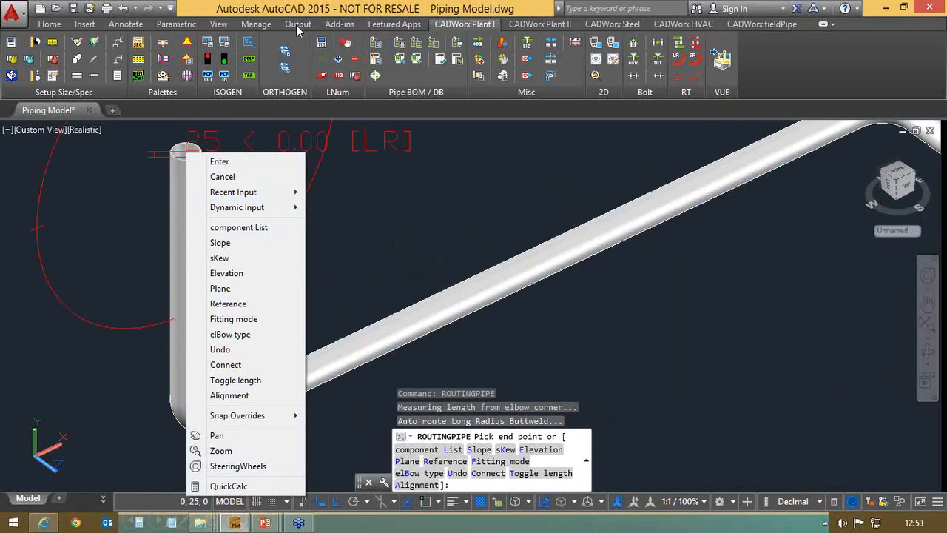
{"action": "key", "text": "Escape"}
{"action": "key", "text": "Escape"}
{"action": "key", "text": "Escape"}
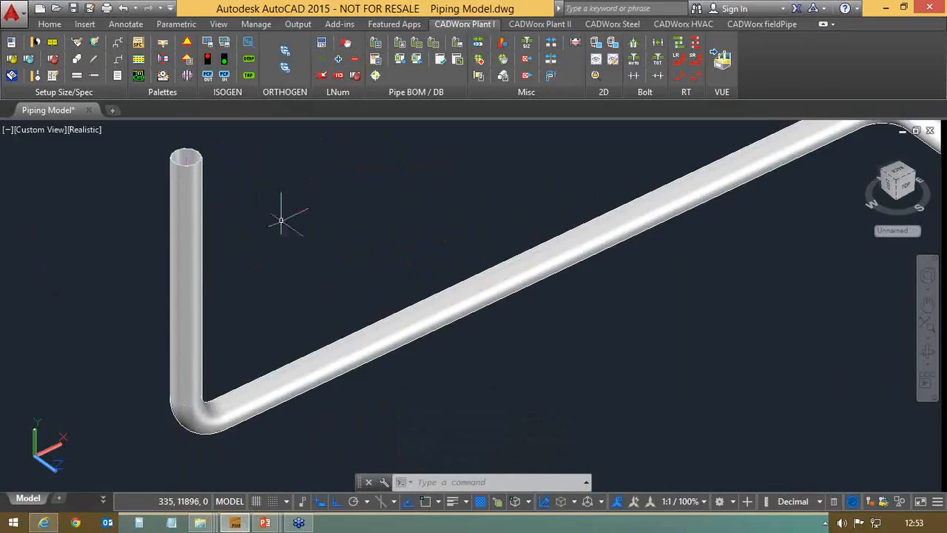
List the components insertable at the middle of the long pipe, examine the categories through Valve, and cancel
{"action": "left_click", "coordinate": [474, 280]}
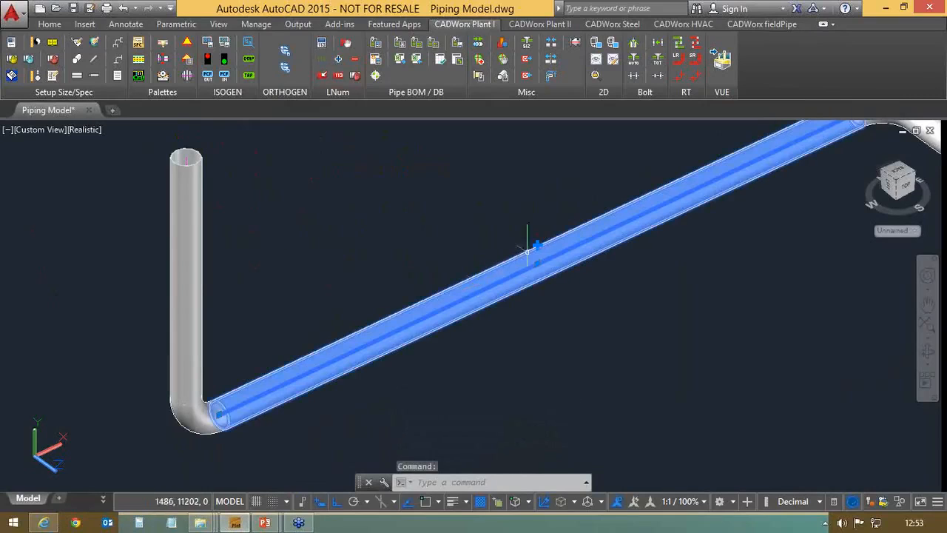
{"action": "mouse_move", "coordinate": [538, 244]}
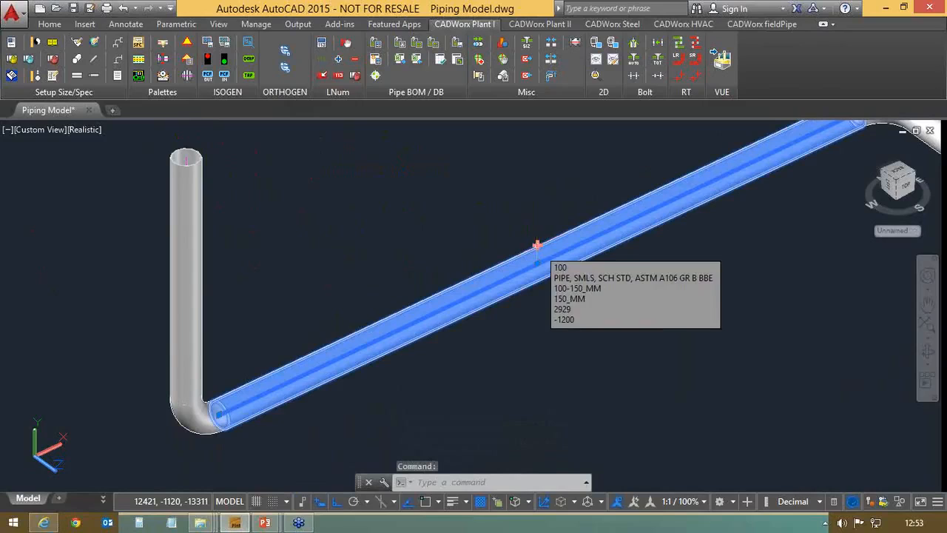
{"action": "right_click", "coordinate": [486, 164]}
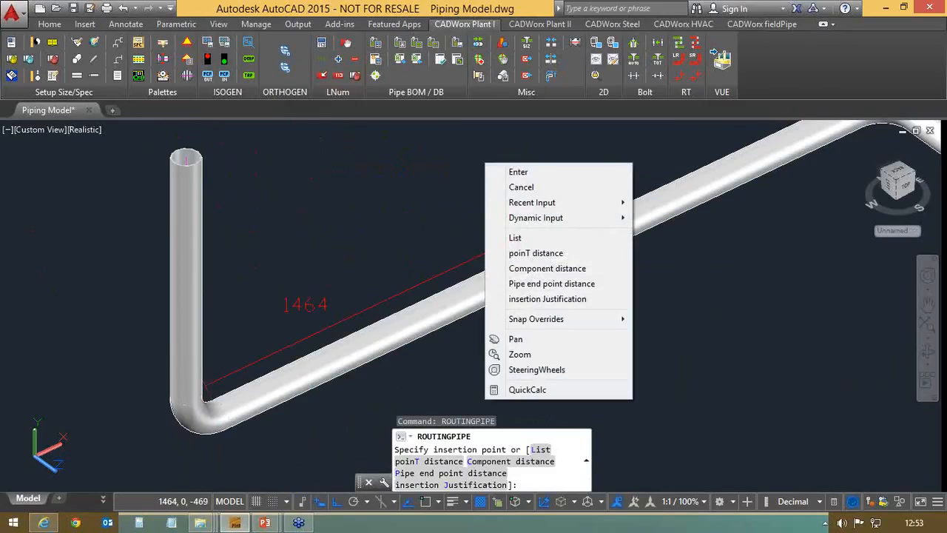
{"action": "left_click", "coordinate": [526, 244]}
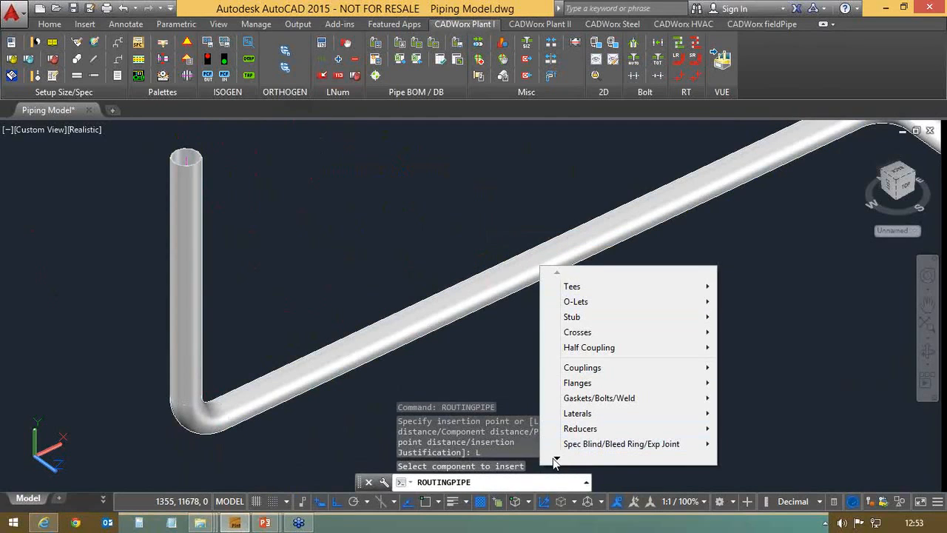
{"action": "mouse_move", "coordinate": [557, 461]}
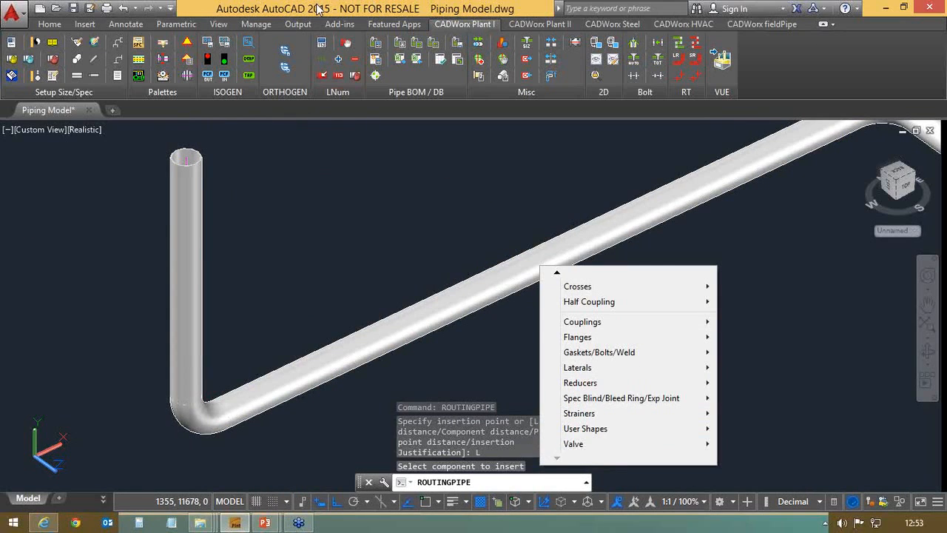
{"action": "key", "text": "Escape"}
From the middle routing grip of the long pipe, choose the [100] GATE VALVE, FLG, 150LB for insertion
{"action": "left_click", "coordinate": [544, 240]}
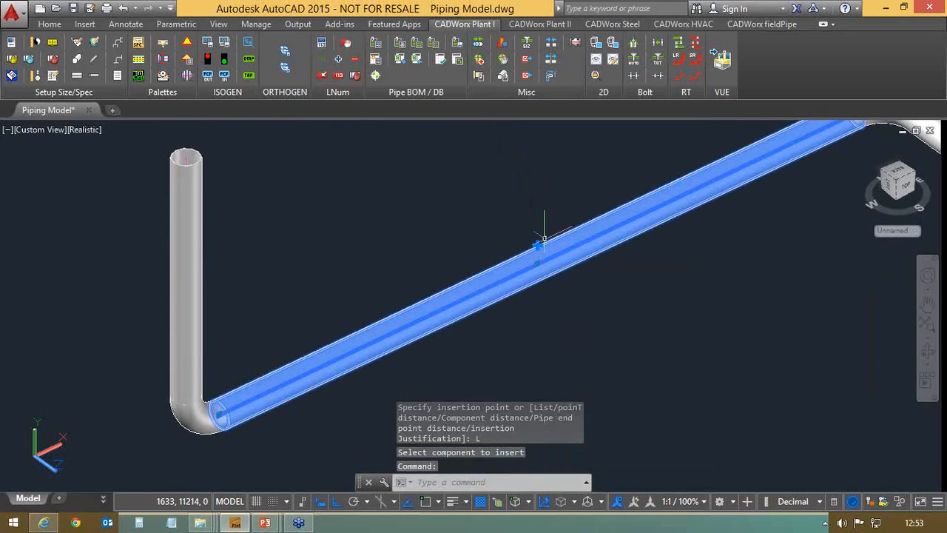
{"action": "left_click", "coordinate": [545, 239]}
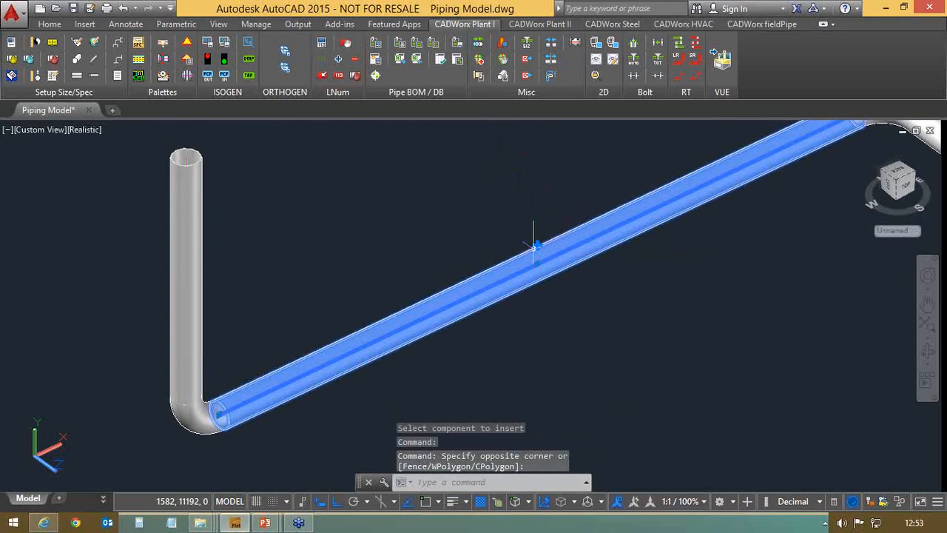
{"action": "key", "text": "Escape"}
{"action": "key", "text": "Return"}
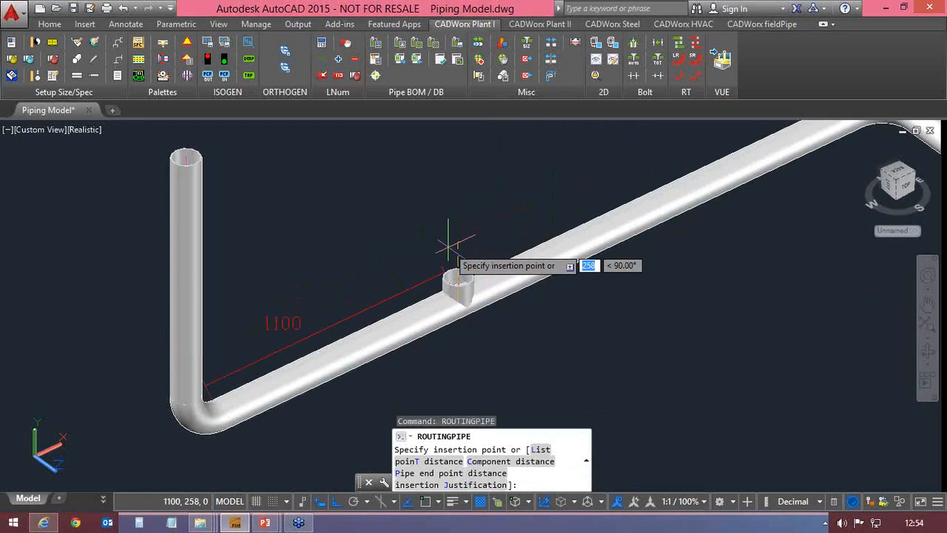
{"action": "right_click", "coordinate": [520, 203]}
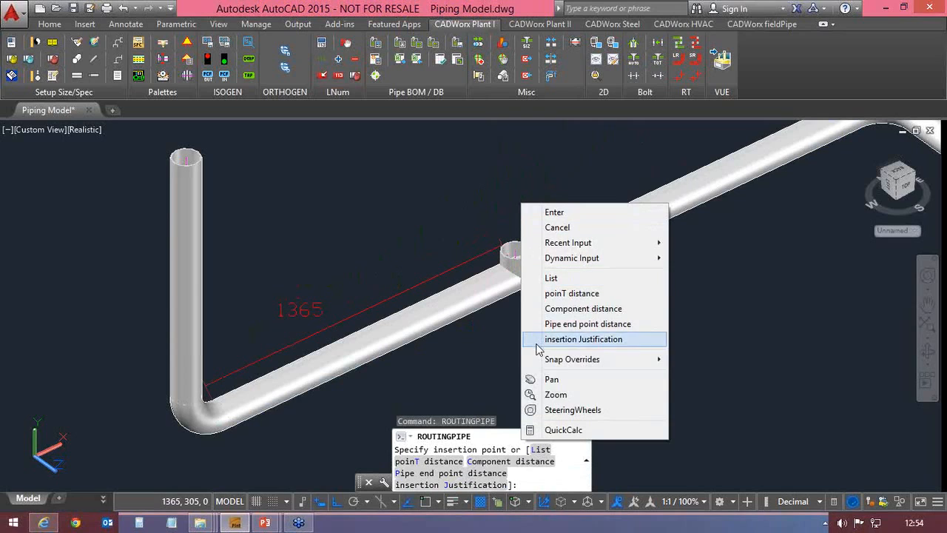
{"action": "left_click", "coordinate": [548, 277]}
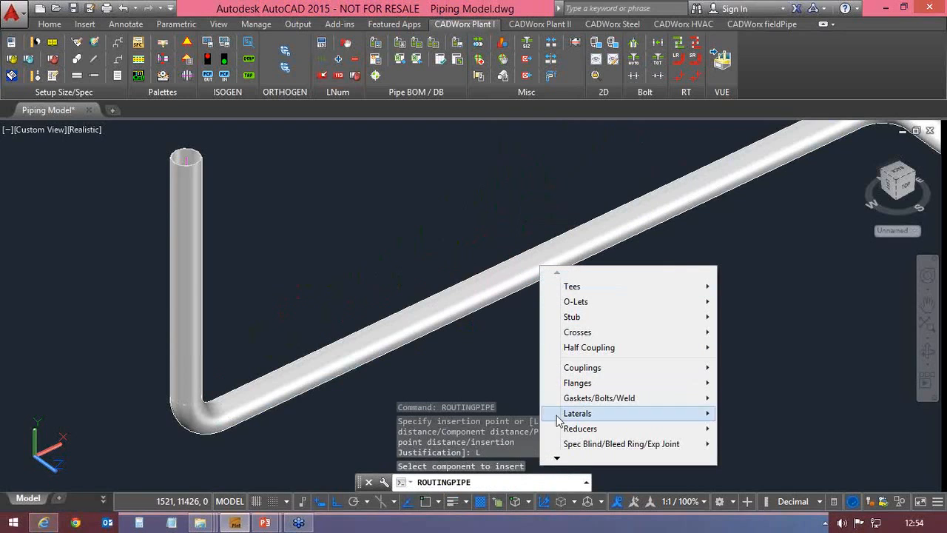
{"action": "mouse_move", "coordinate": [558, 459]}
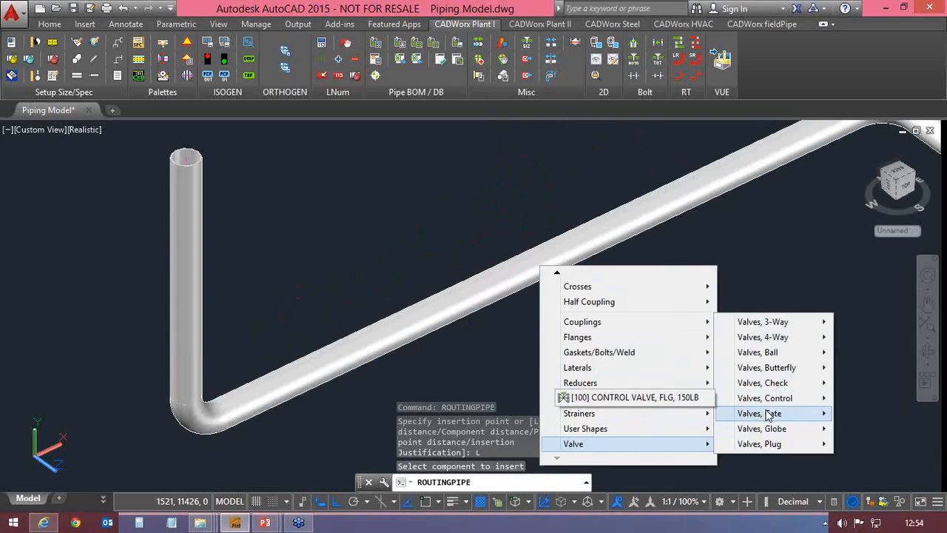
{"action": "mouse_move", "coordinate": [767, 416]}
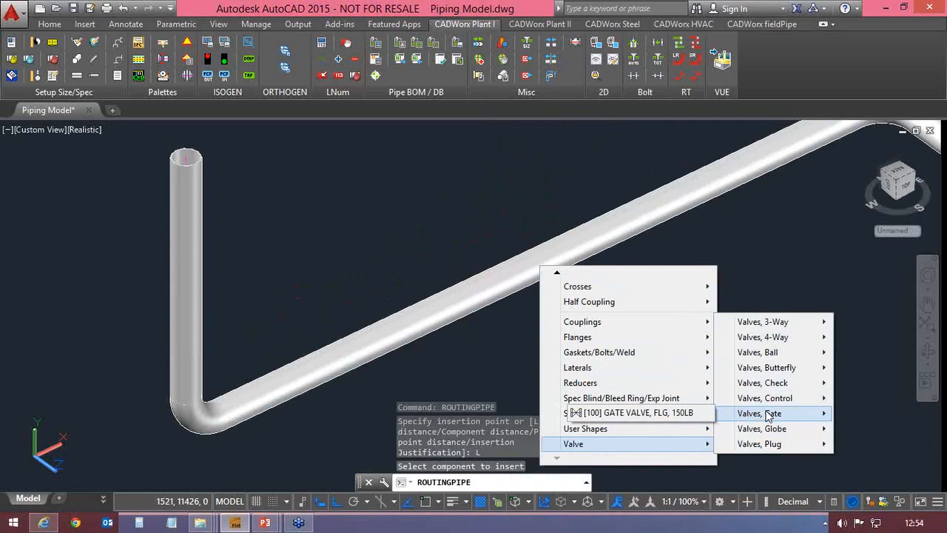
{"action": "left_click", "coordinate": [670, 413]}
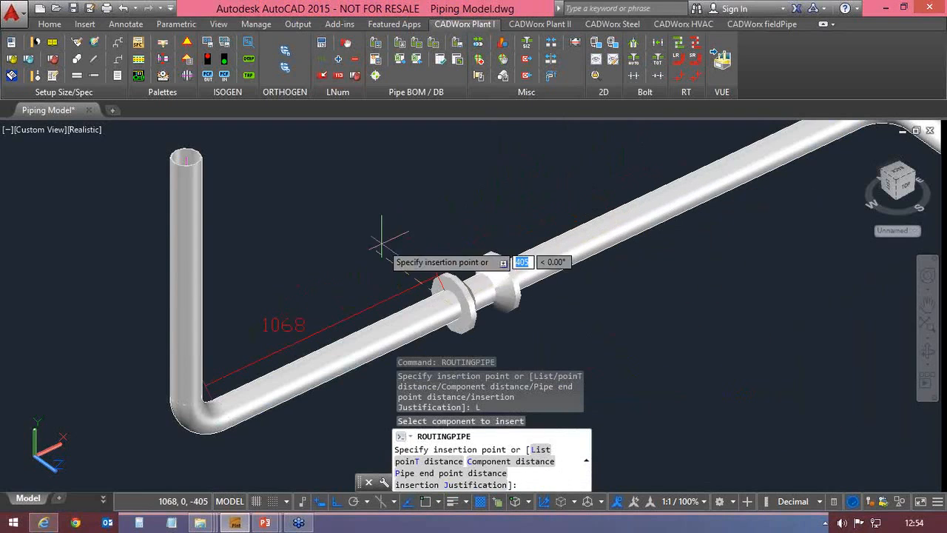
Use the point distance option and take the reference point from the end of the long pipe at the lower elbow
{"action": "scroll", "coordinate": [600, 169], "scroll_direction": "down", "scroll_amount": 3}
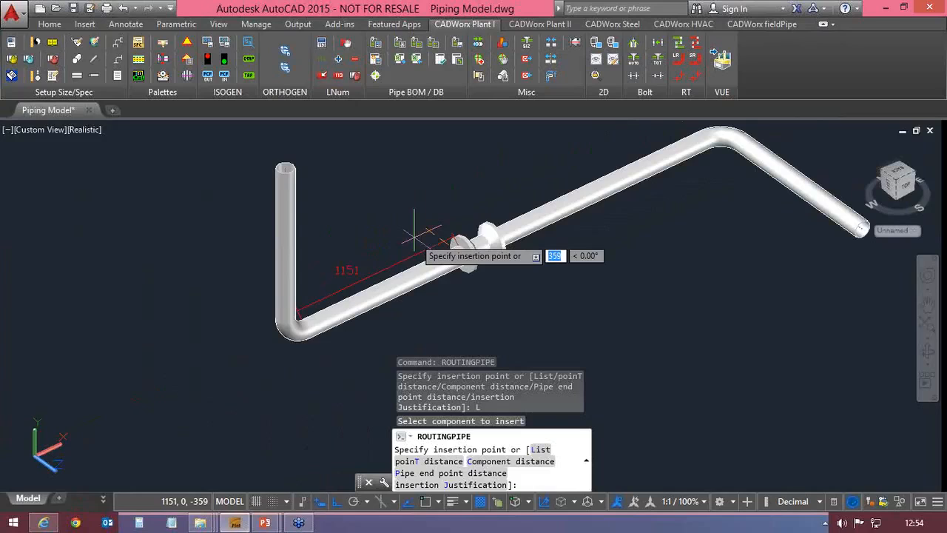
{"action": "right_click", "coordinate": [448, 185]}
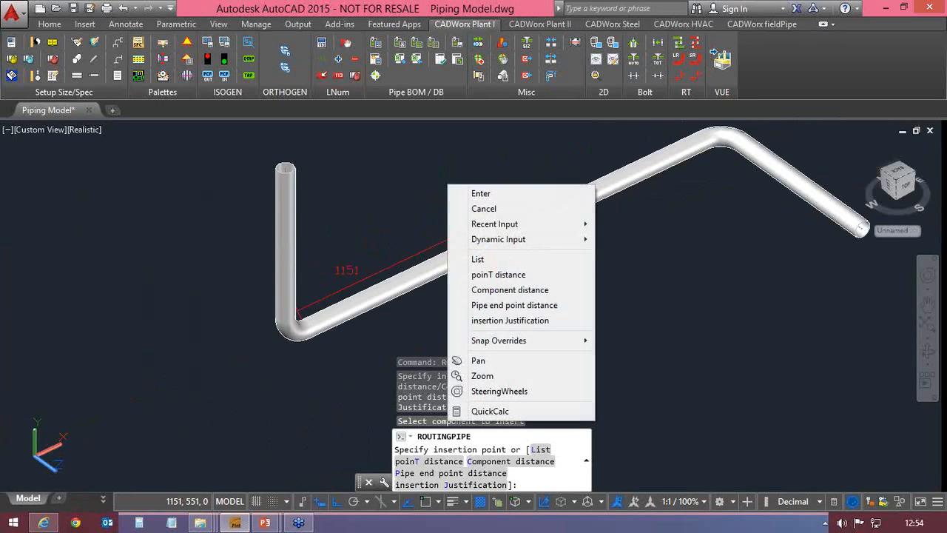
{"action": "left_click", "coordinate": [479, 277]}
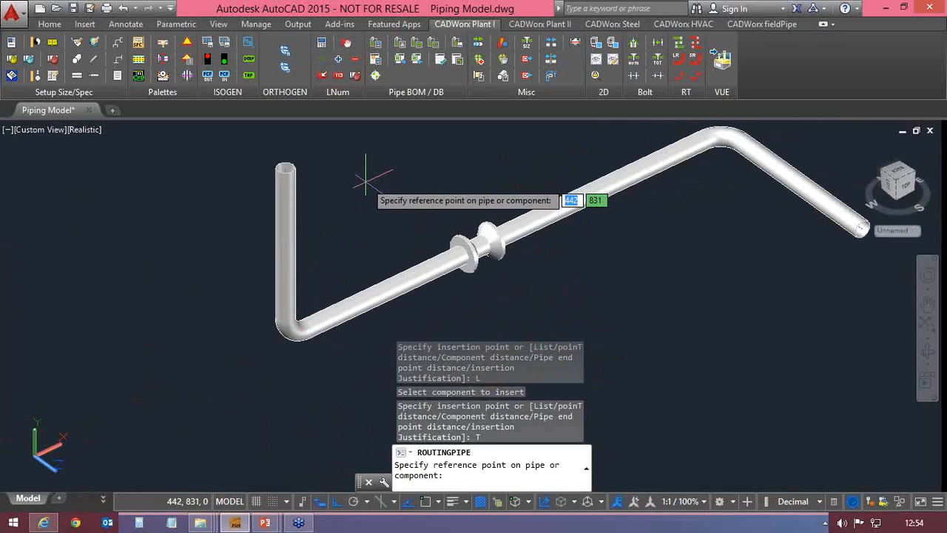
{"action": "type", "text": "from"}
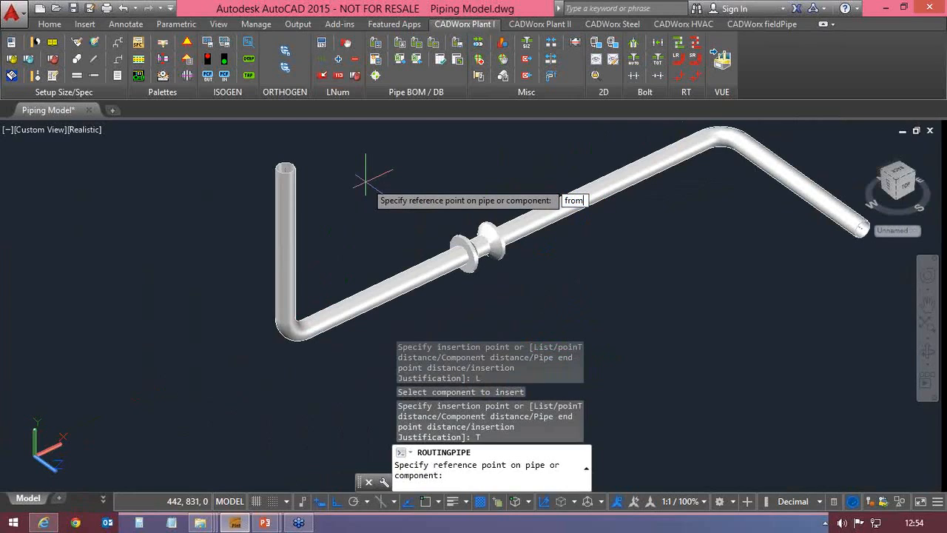
{"action": "key", "text": "Return"}
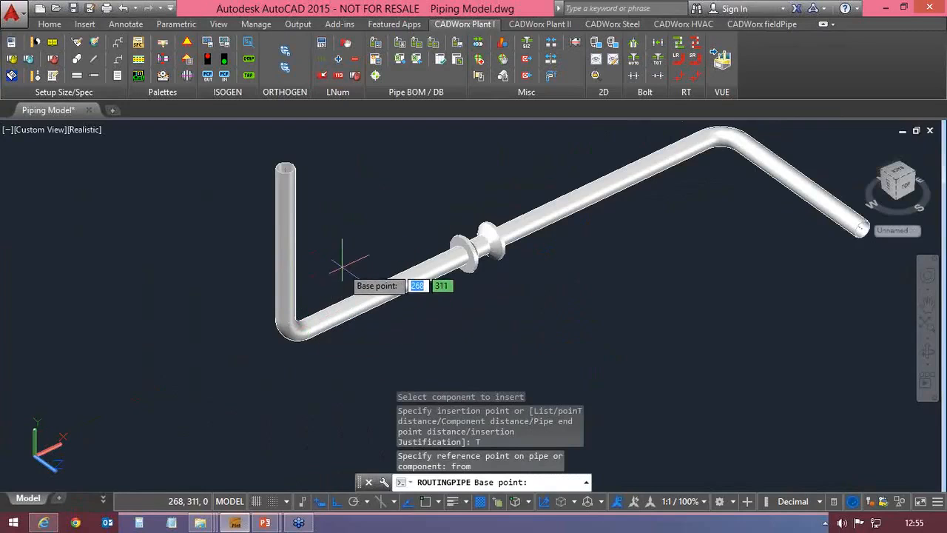
{"action": "type", "text": "end"}
{"action": "key", "text": "Return"}
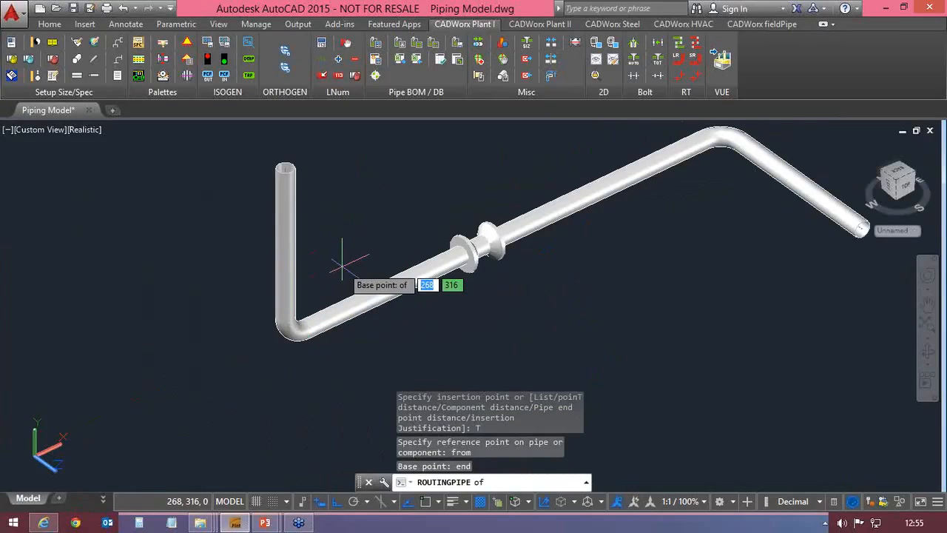
{"action": "left_click", "coordinate": [302, 317]}
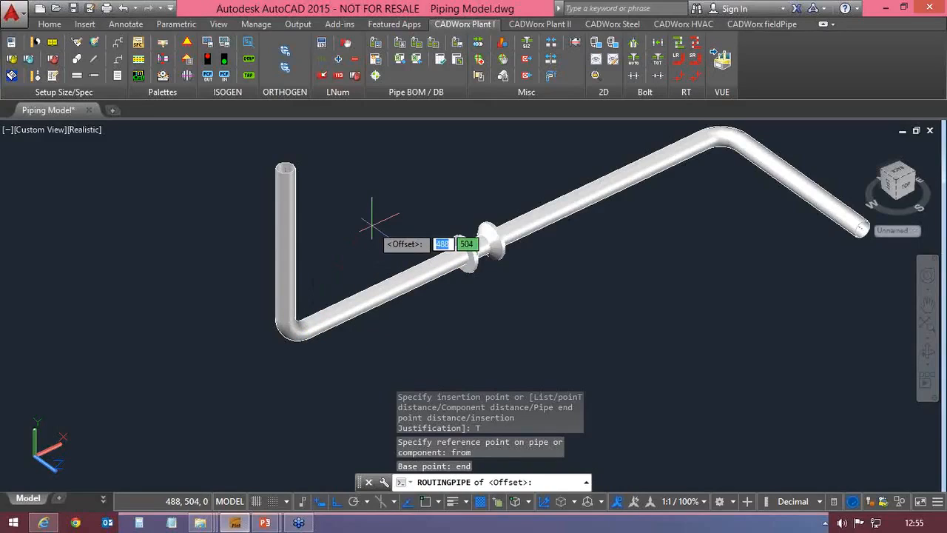
{"action": "type", "text": "@"}
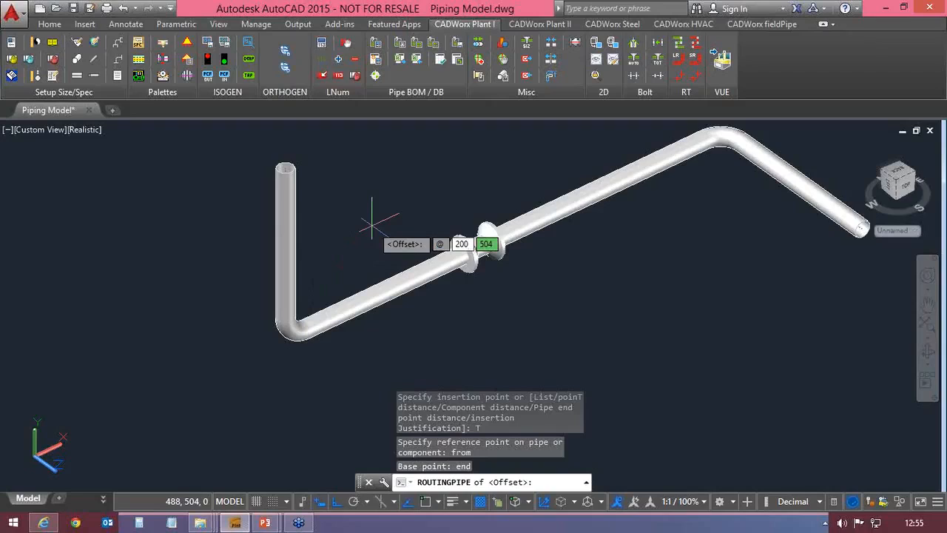
{"action": "type", "text": "200"}
{"action": "key", "text": "Tab"}
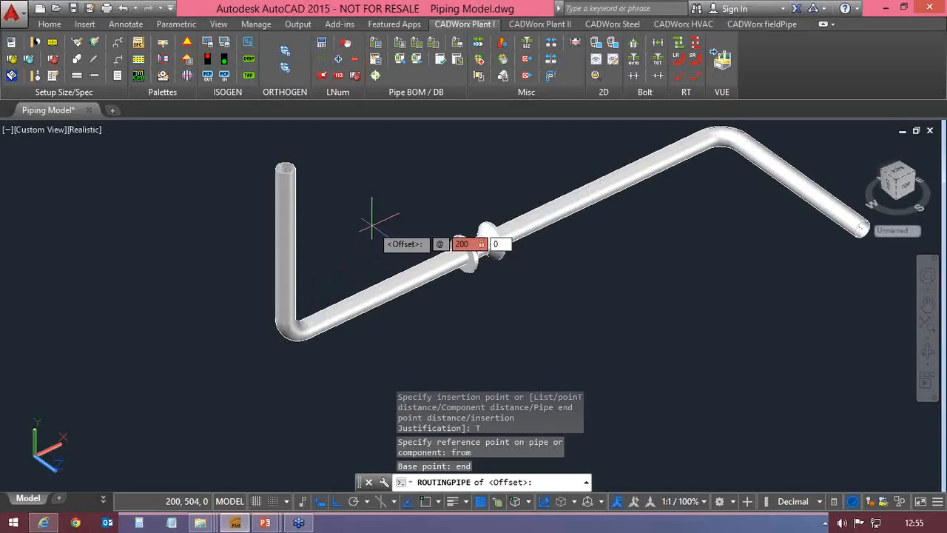
{"action": "key", "text": "Return"}
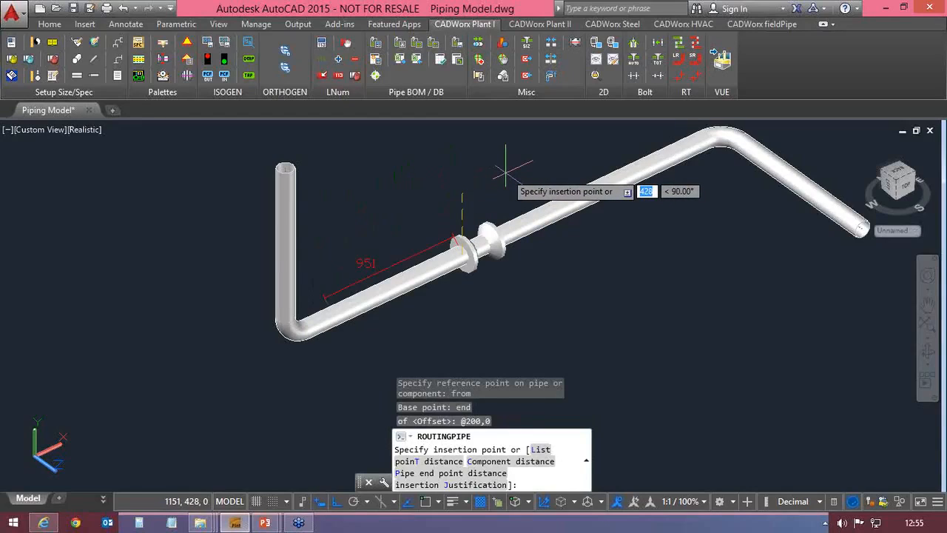
{"action": "type", "text": "1000"}
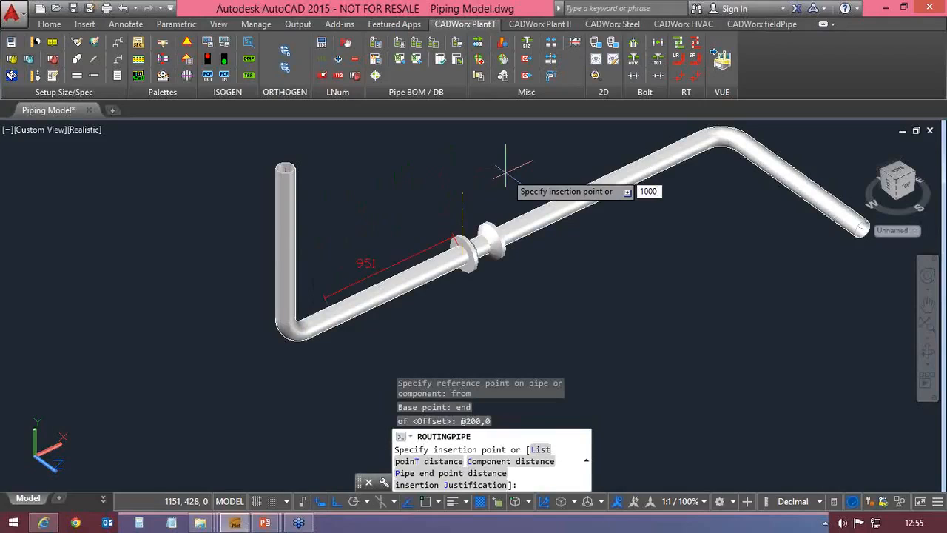
{"action": "key", "text": "Return"}
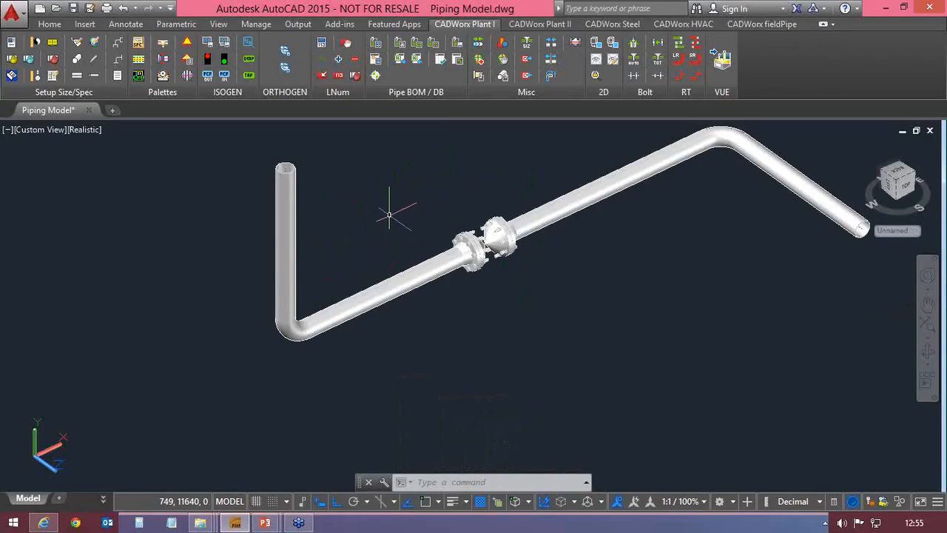
Delete the gate valve together with its flanges and bolts from the long pipe
{"action": "scroll", "coordinate": [454, 216], "scroll_direction": "up", "scroll_amount": 3}
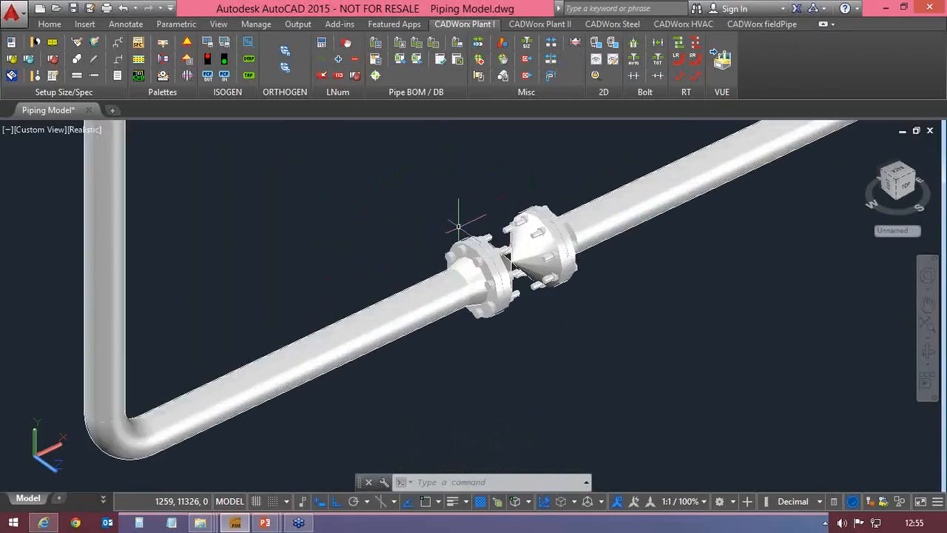
{"action": "middle_click_drag", "start_coordinate": [453, 222], "coordinate": [399, 207]}
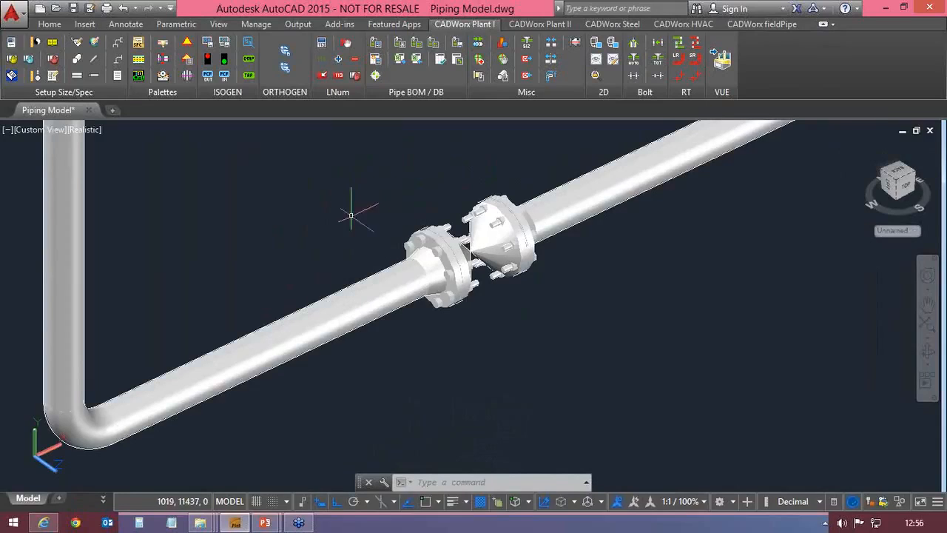
{"action": "middle_click_drag", "start_coordinate": [351, 215], "coordinate": [505, 320]}
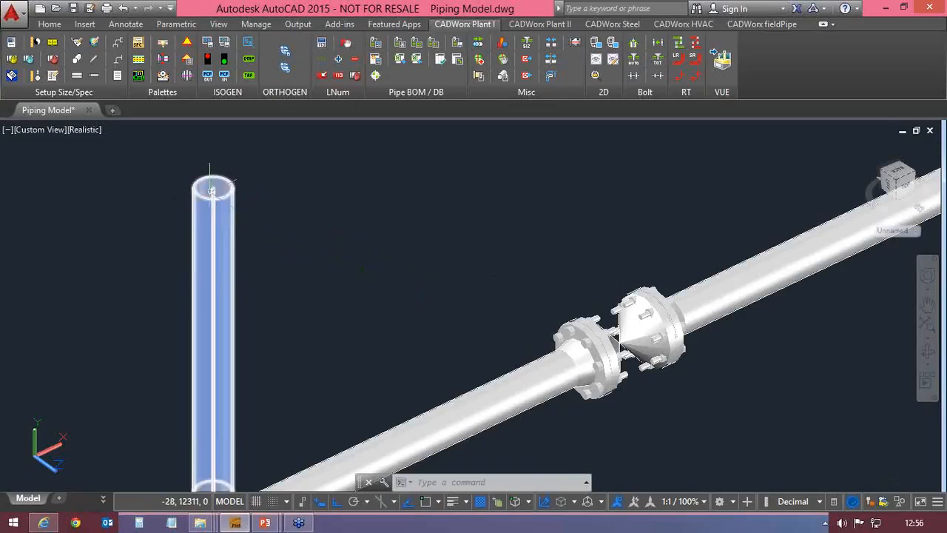
{"action": "scroll", "coordinate": [212, 188], "scroll_direction": "up", "scroll_amount": 2}
{"action": "scroll", "coordinate": [340, 228], "scroll_direction": "down", "scroll_amount": 3}
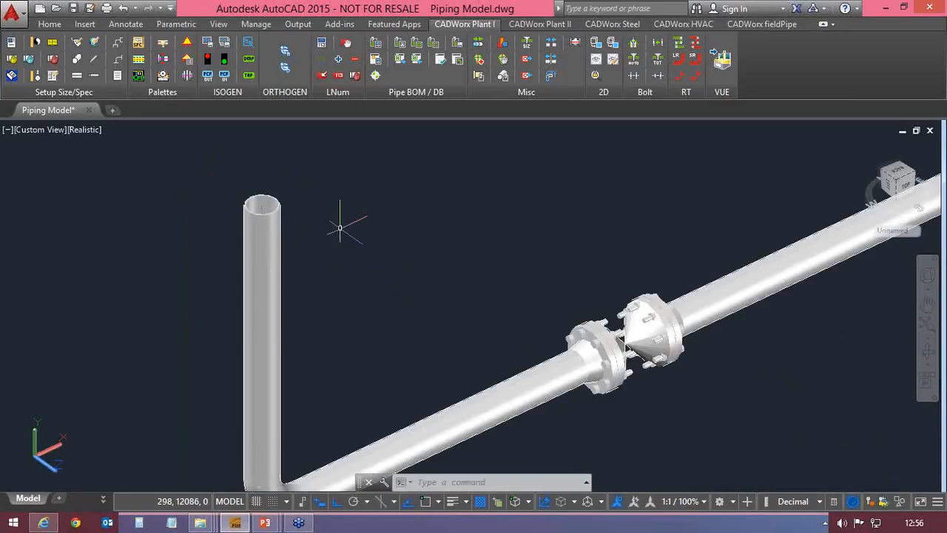
{"action": "middle_click_drag", "start_coordinate": [424, 250], "coordinate": [347, 204]}
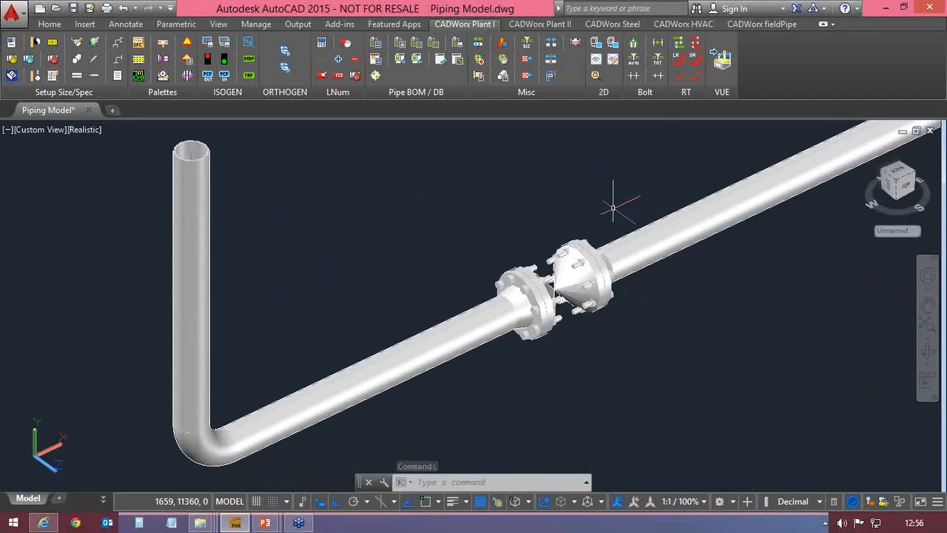
{"action": "left_click", "coordinate": [421, 190]}
{"action": "left_click", "coordinate": [691, 391]}
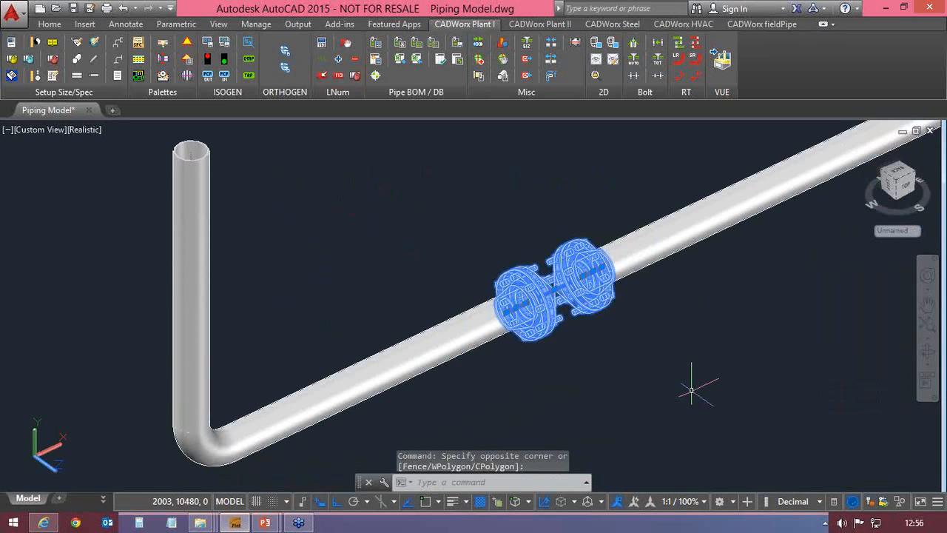
{"action": "key", "text": "Delete"}
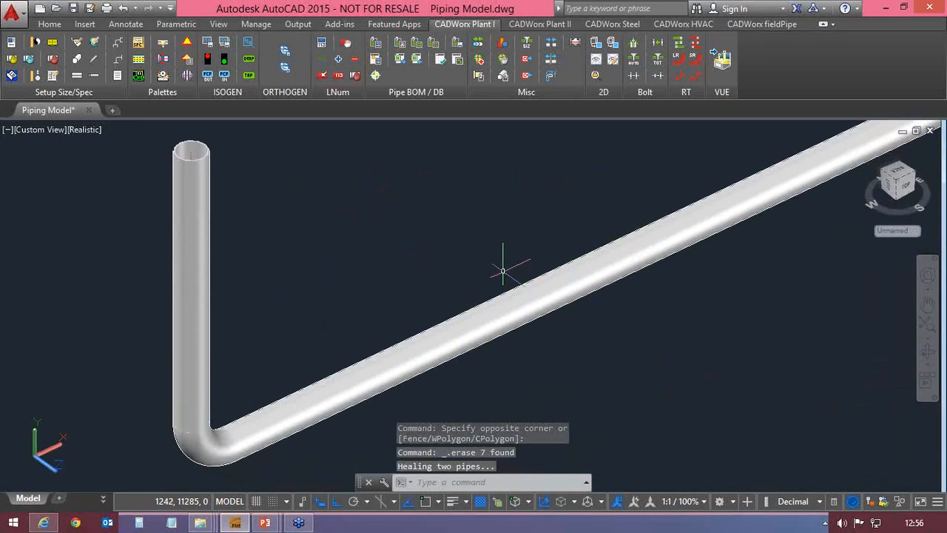
Restart routing at the middle of the healed long pipe and choose the [100] GATE VALVE, FLG, 150LB for insertion
{"action": "left_click", "coordinate": [461, 334]}
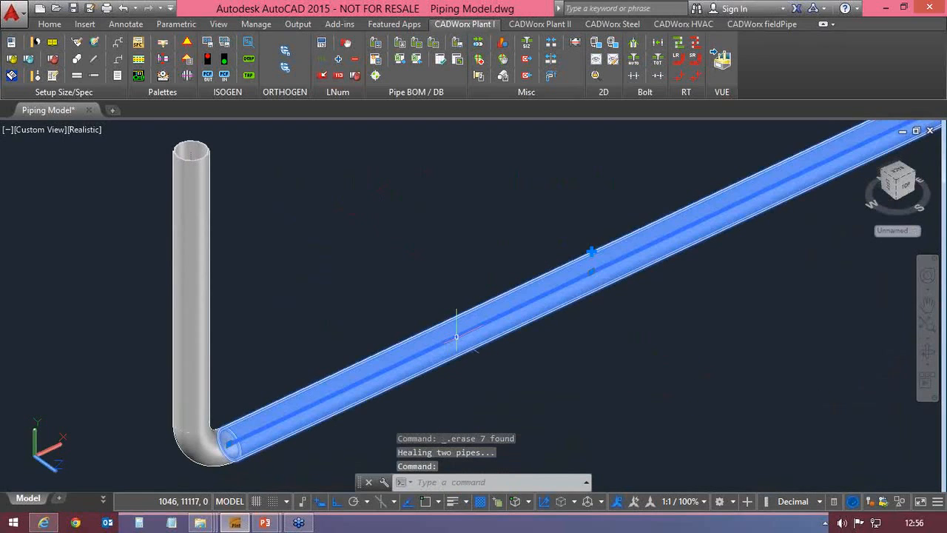
{"action": "left_click", "coordinate": [591, 252]}
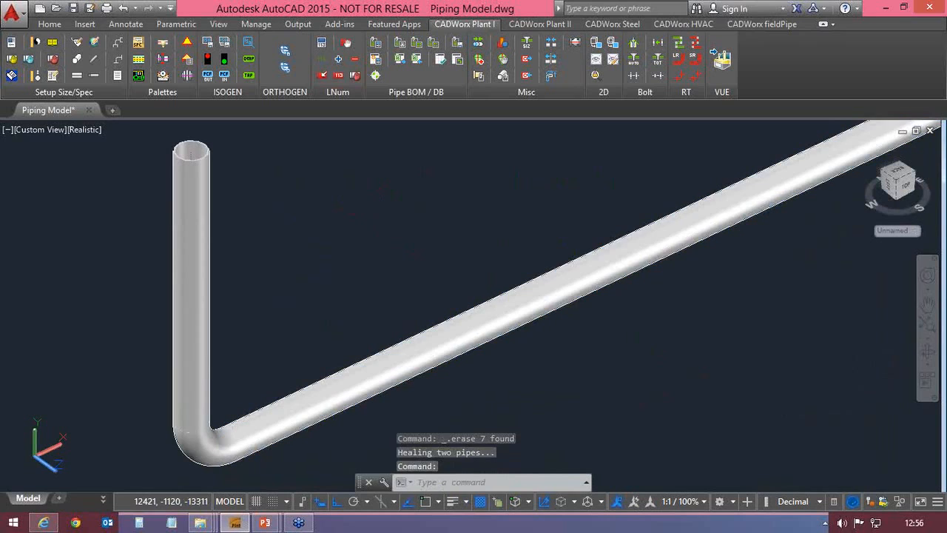
{"action": "right_click", "coordinate": [484, 218]}
{"action": "left_click", "coordinate": [542, 293]}
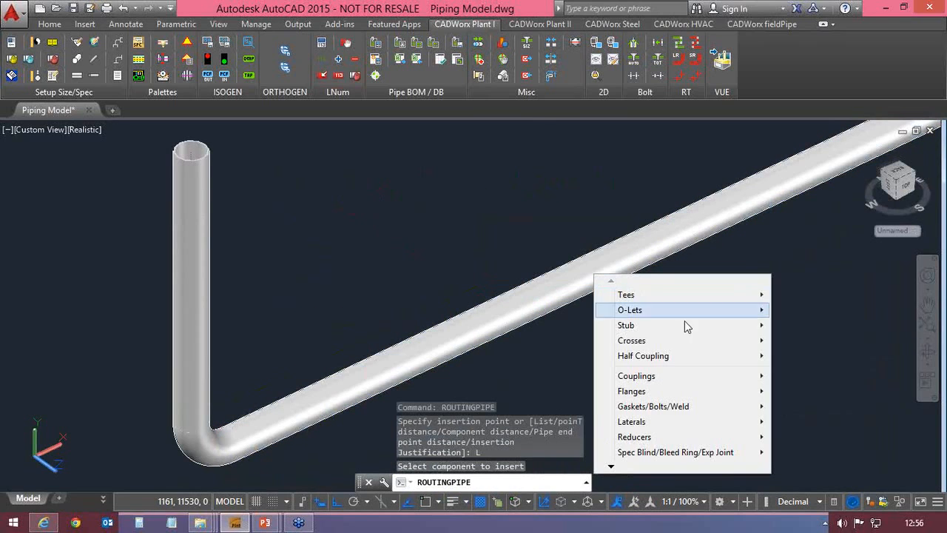
{"action": "mouse_move", "coordinate": [618, 466]}
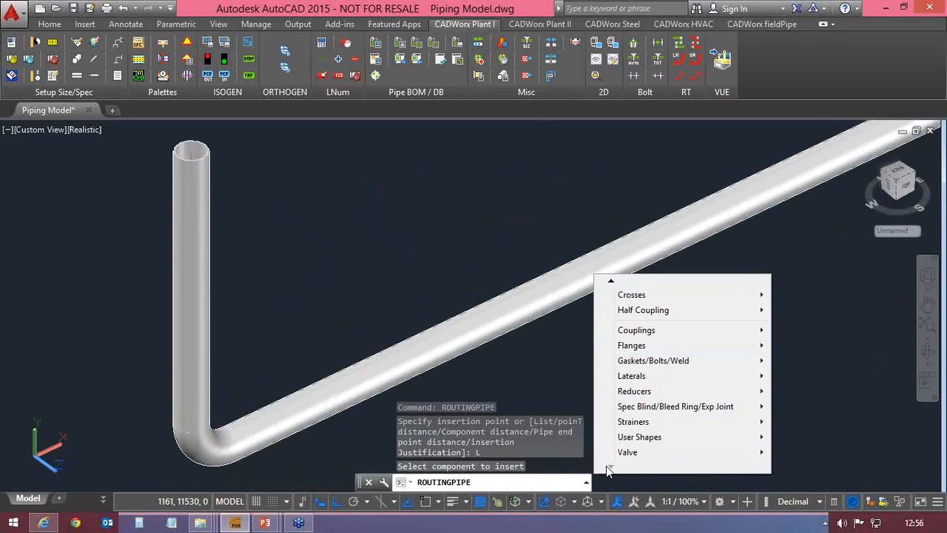
{"action": "mouse_move", "coordinate": [745, 450]}
{"action": "mouse_move", "coordinate": [814, 422]}
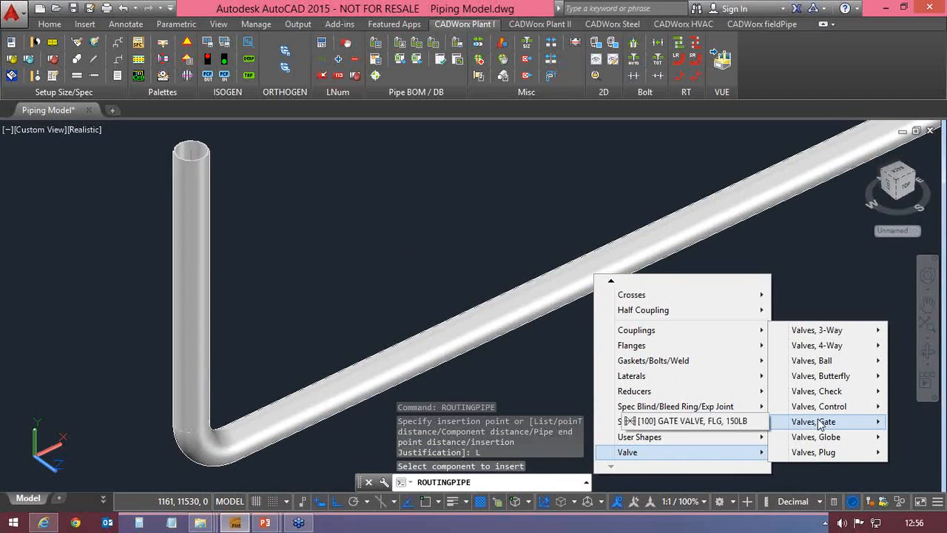
{"action": "left_click", "coordinate": [703, 420]}
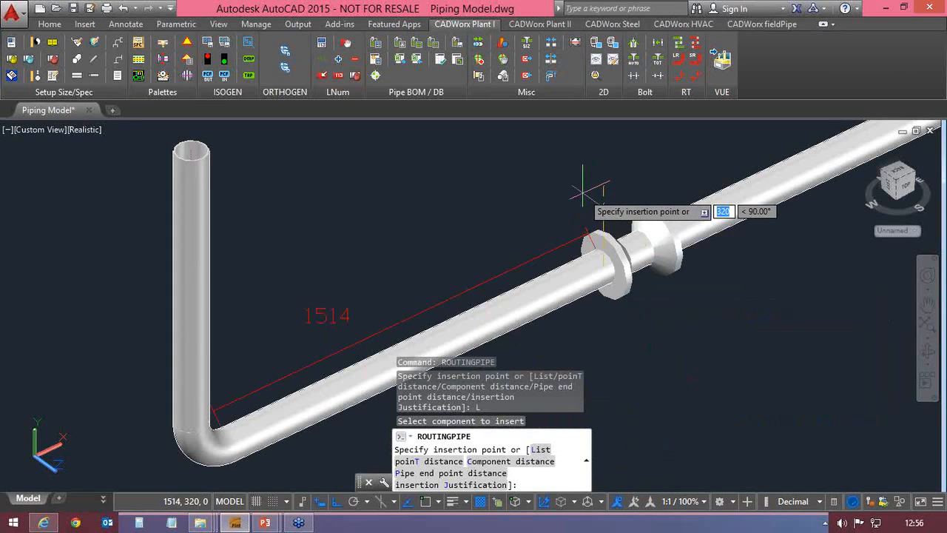
Use the component distance option with the lower elbow as reference and place the gate valve at a distance of 1500
{"action": "right_click", "coordinate": [584, 192]}
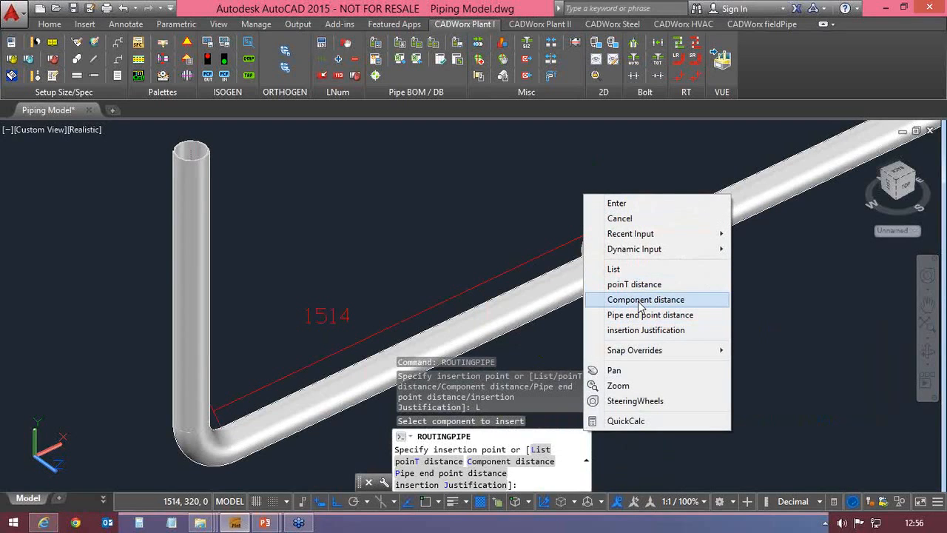
{"action": "left_click", "coordinate": [640, 301]}
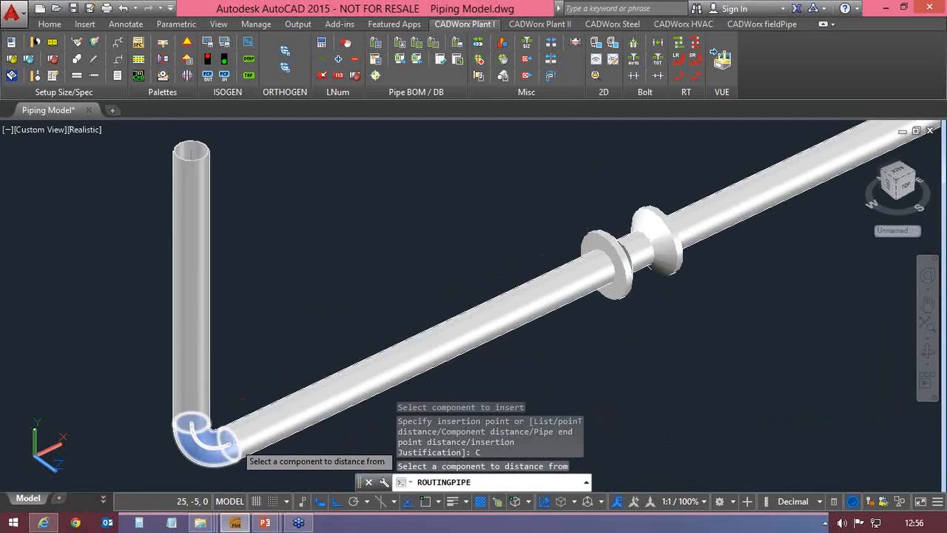
{"action": "left_click", "coordinate": [231, 443]}
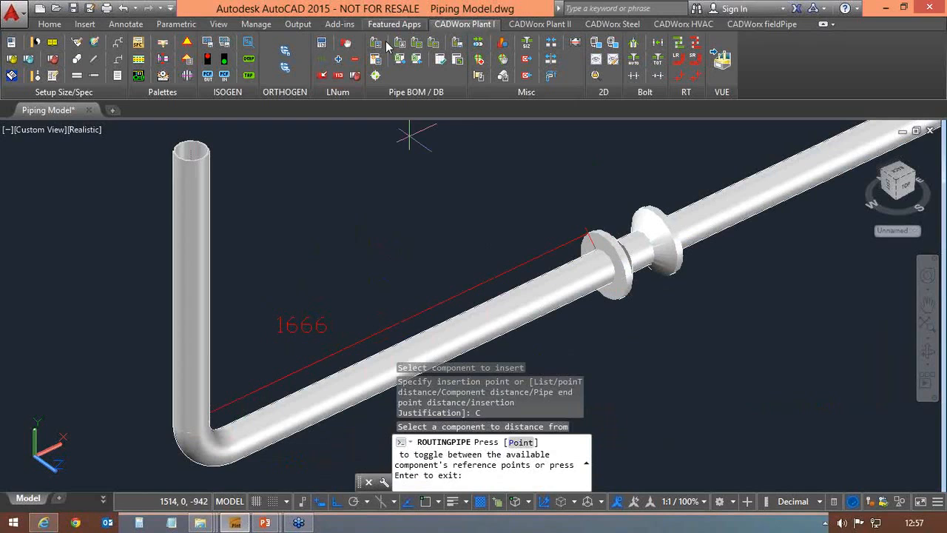
{"action": "key", "text": "Escape"}
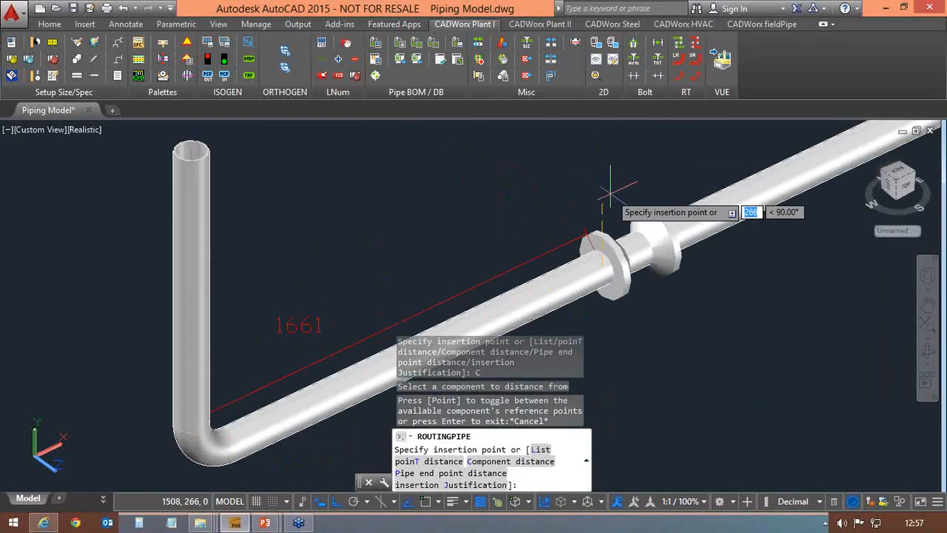
{"action": "type", "text": "15"}
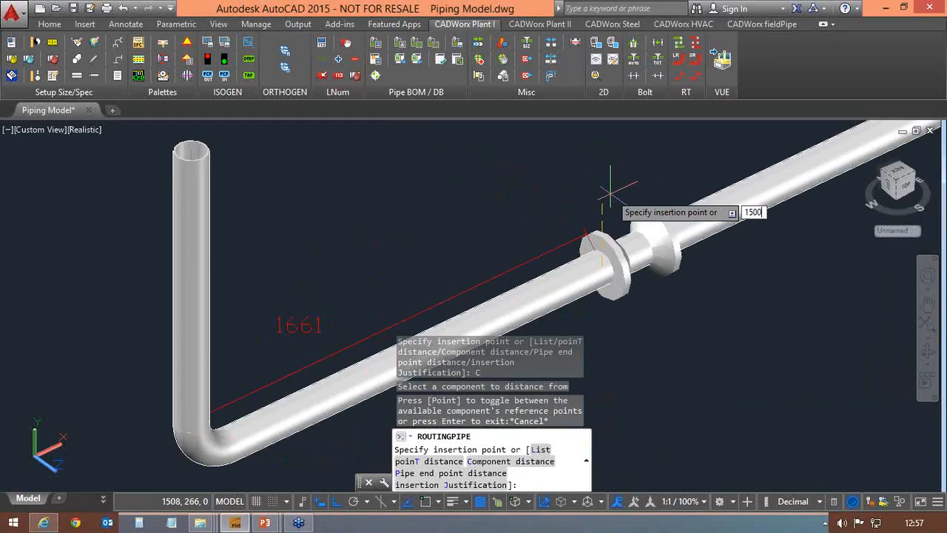
{"action": "type", "text": "00"}
{"action": "key", "text": "Return"}
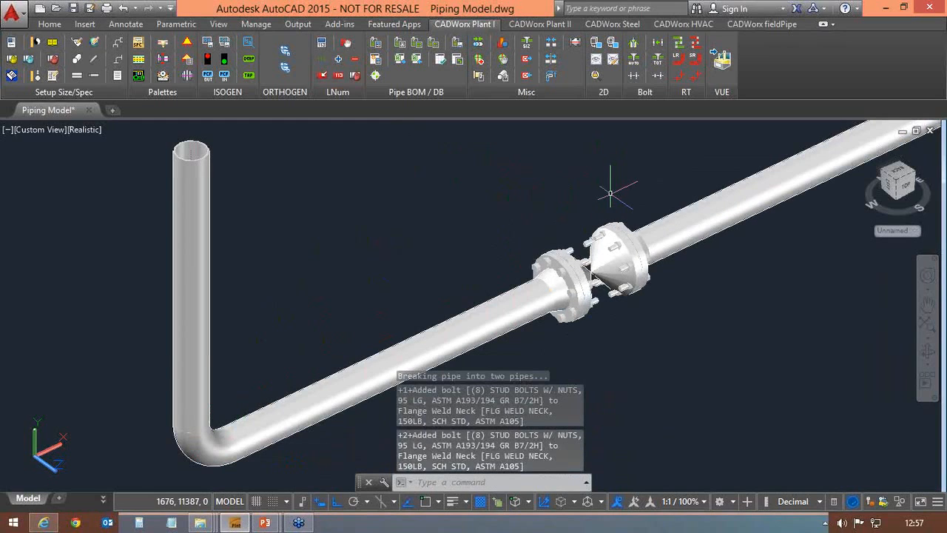
{"action": "left_click", "coordinate": [426, 339]}
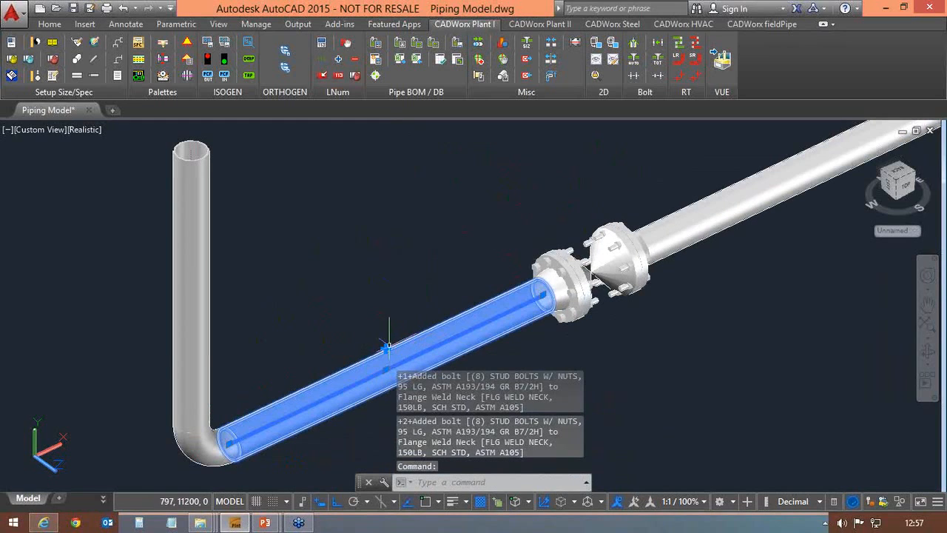
{"action": "key", "text": "Escape"}
{"action": "key", "text": "Return"}
{"action": "right_click", "coordinate": [401, 252]}
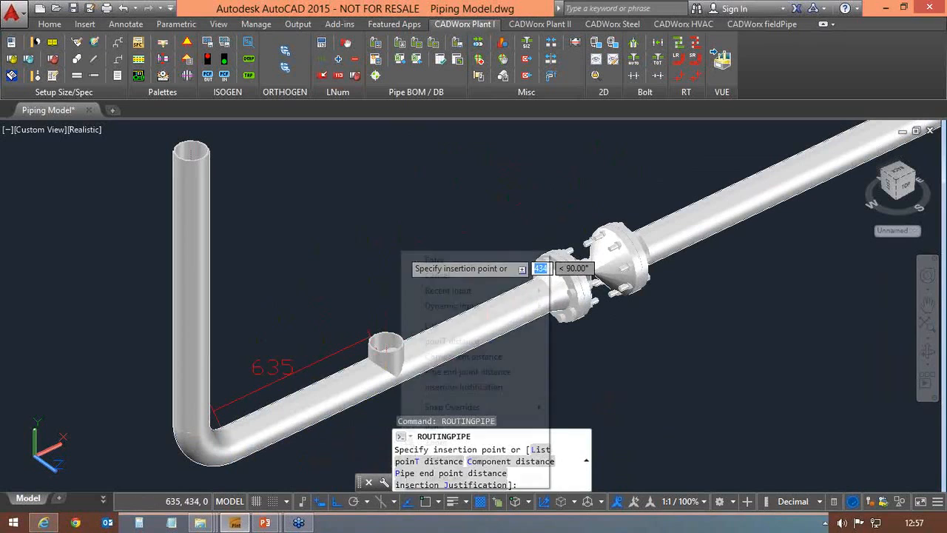
{"action": "left_click", "coordinate": [433, 325]}
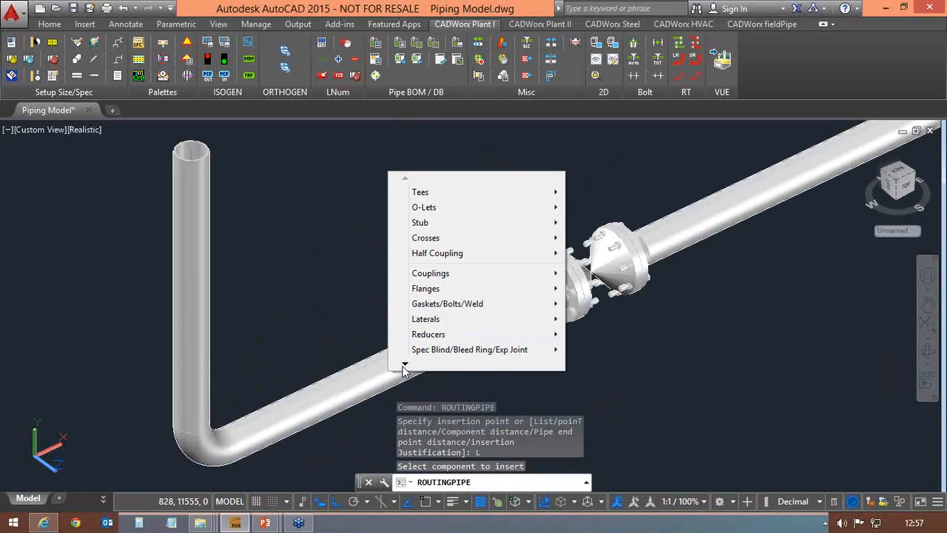
{"action": "mouse_move", "coordinate": [404, 365]}
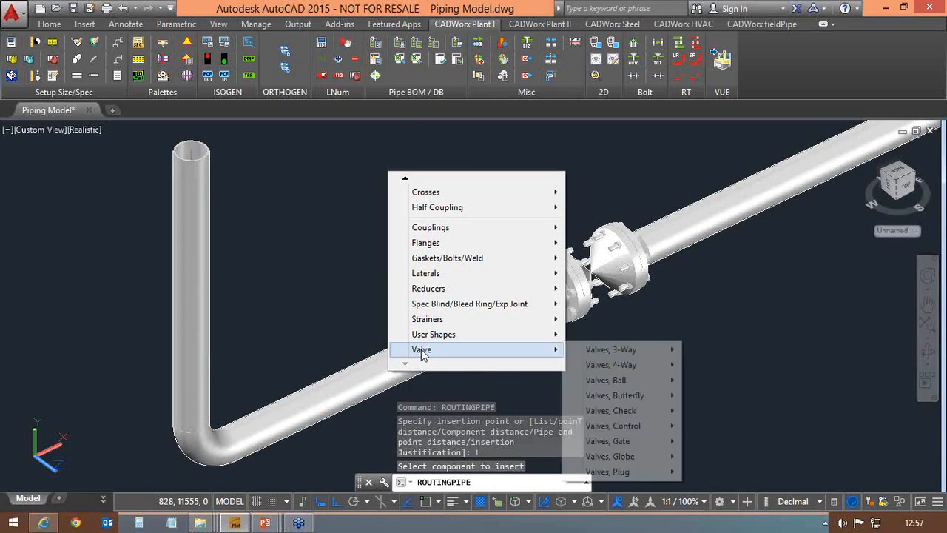
{"action": "left_click", "coordinate": [382, 251]}
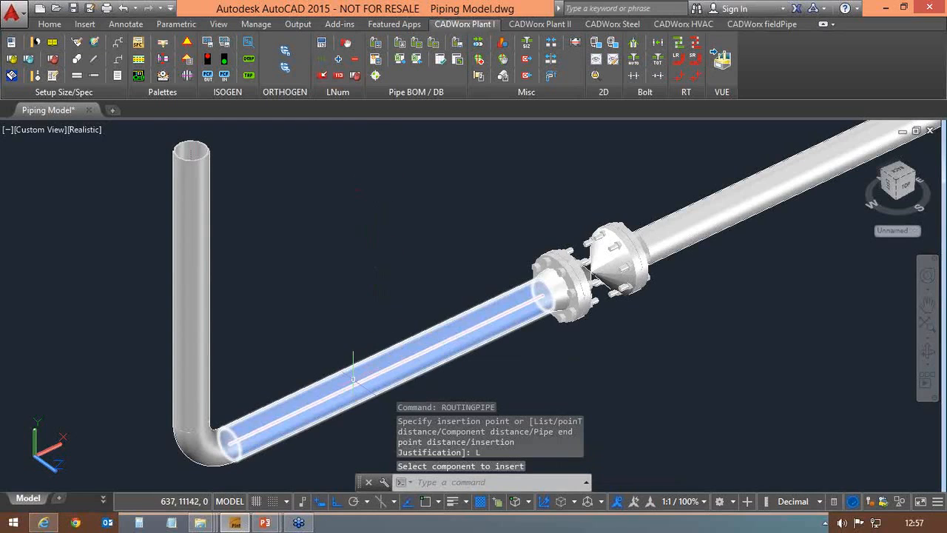
Start routing at the middle of the pipe between elbow and valve, using component distance from the valve's nearer flange
{"action": "left_click", "coordinate": [385, 349]}
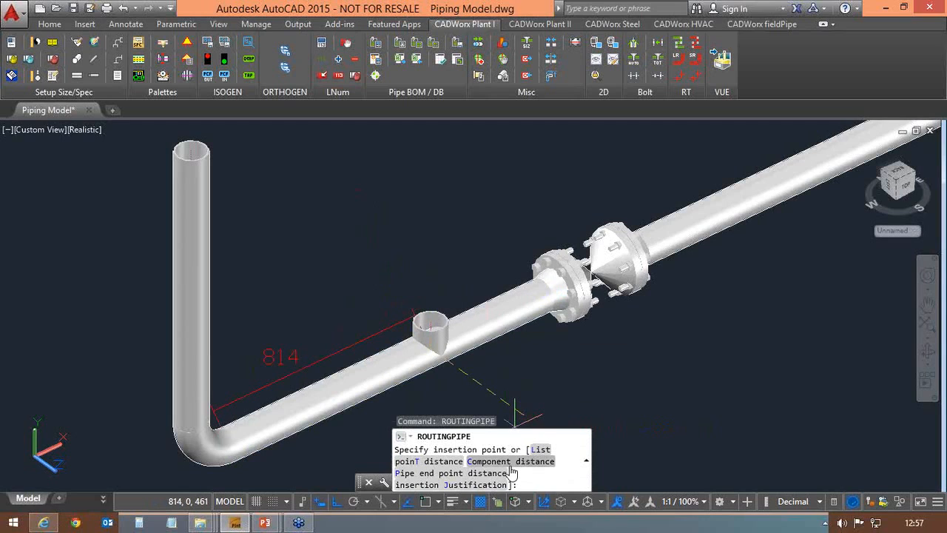
{"action": "key", "text": "Return"}
{"action": "type", "text": "C"}
{"action": "key", "text": "Return"}
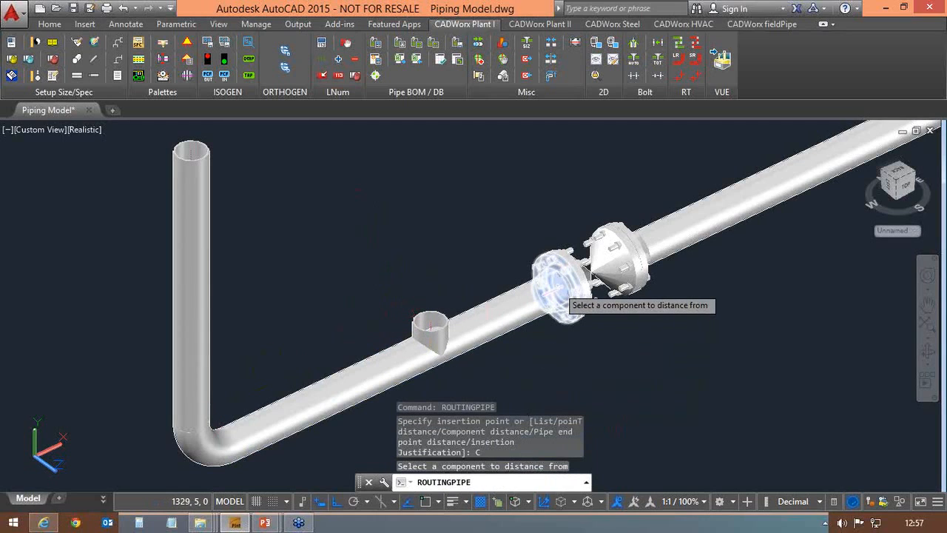
{"action": "left_click", "coordinate": [562, 290]}
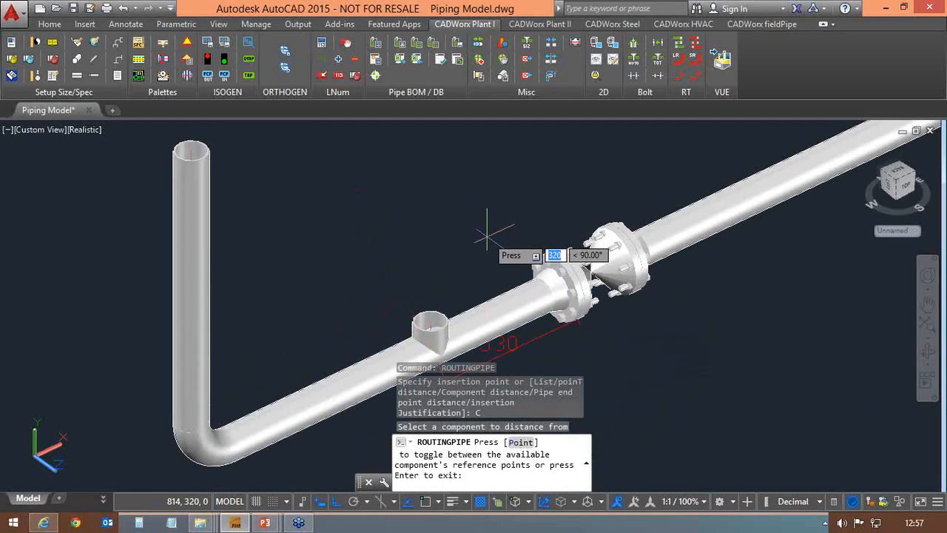
{"action": "middle_click_drag", "start_coordinate": [507, 261], "coordinate": [472, 168]}
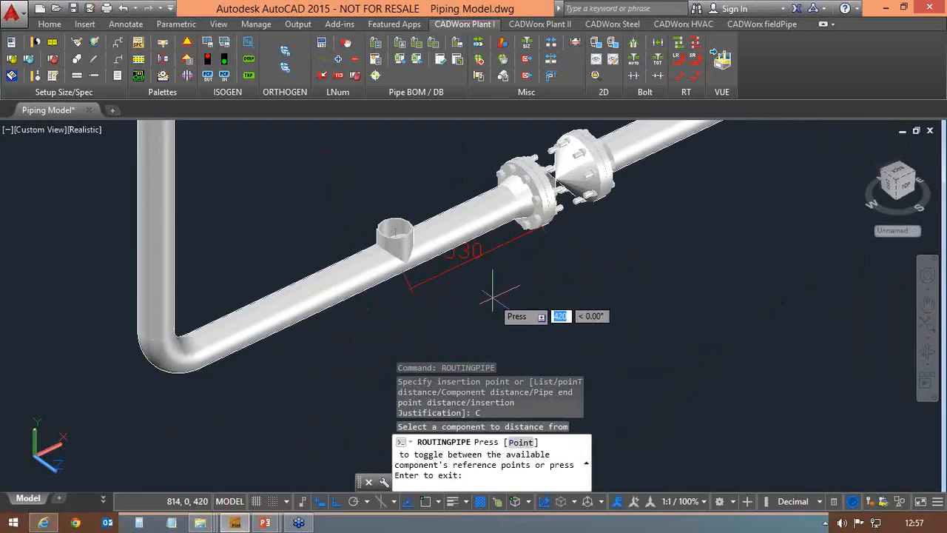
Toggle through the flange's available reference points, ending on its pipe-side end
{"action": "left_click", "coordinate": [522, 443]}
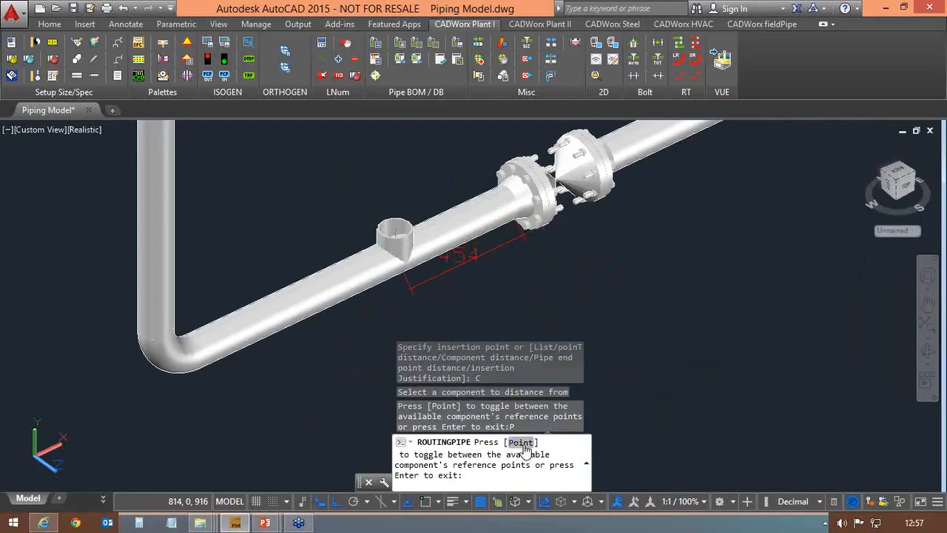
{"action": "left_click", "coordinate": [522, 444]}
{"action": "left_click", "coordinate": [522, 443]}
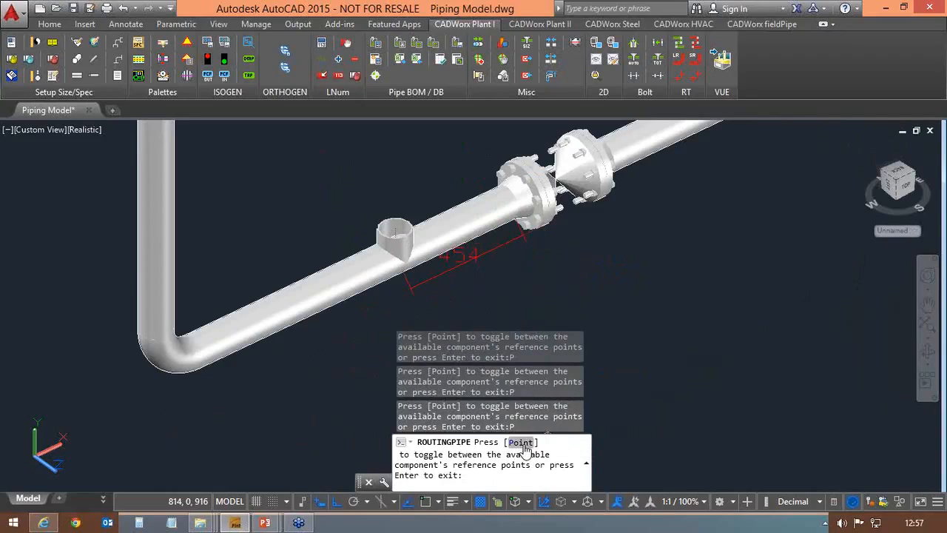
{"action": "left_click", "coordinate": [522, 443]}
{"action": "left_click", "coordinate": [521, 443]}
{"action": "left_click", "coordinate": [521, 443]}
{"action": "left_click", "coordinate": [522, 443]}
Place the branch 500 from the flange's reference point, direct it vertically upward and end the routing
{"action": "key", "text": "Return"}
{"action": "type", "text": "500"}
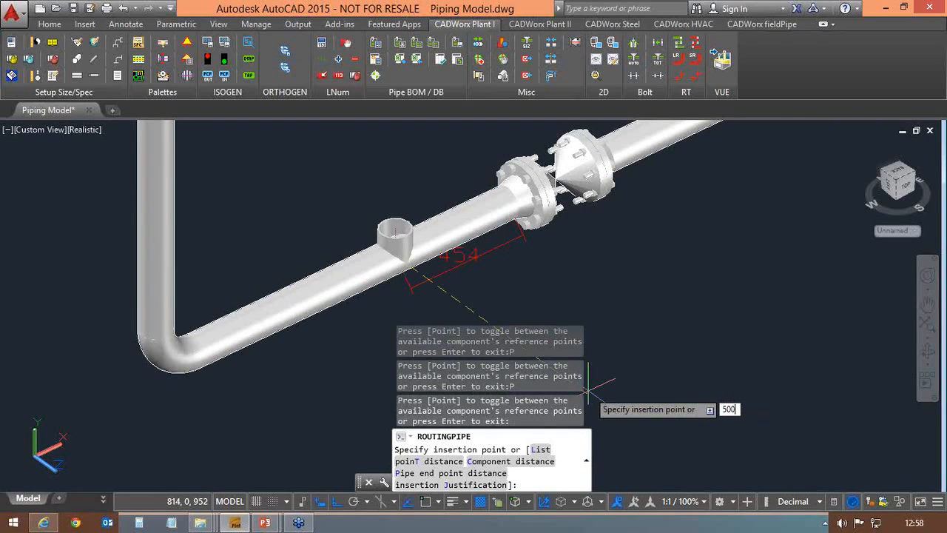
{"action": "key", "text": "Return"}
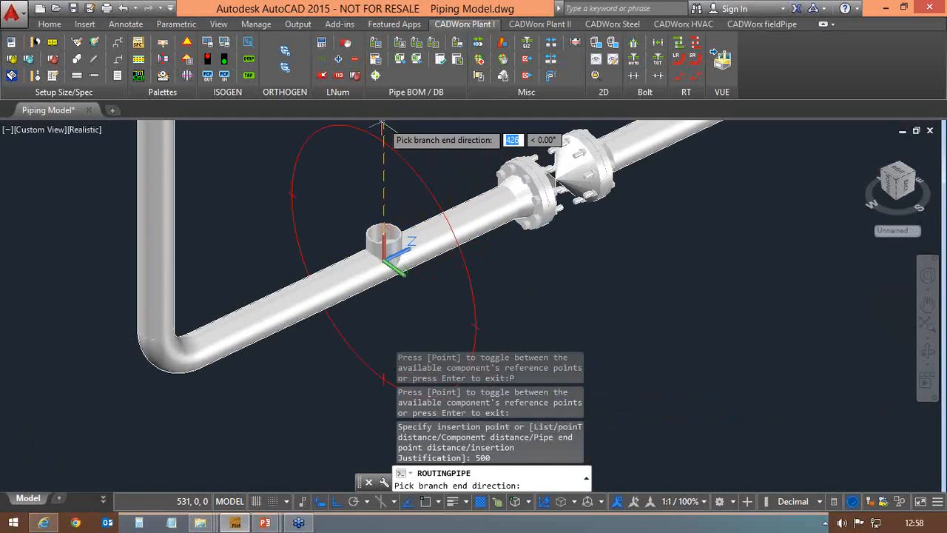
{"action": "left_click", "coordinate": [383, 125]}
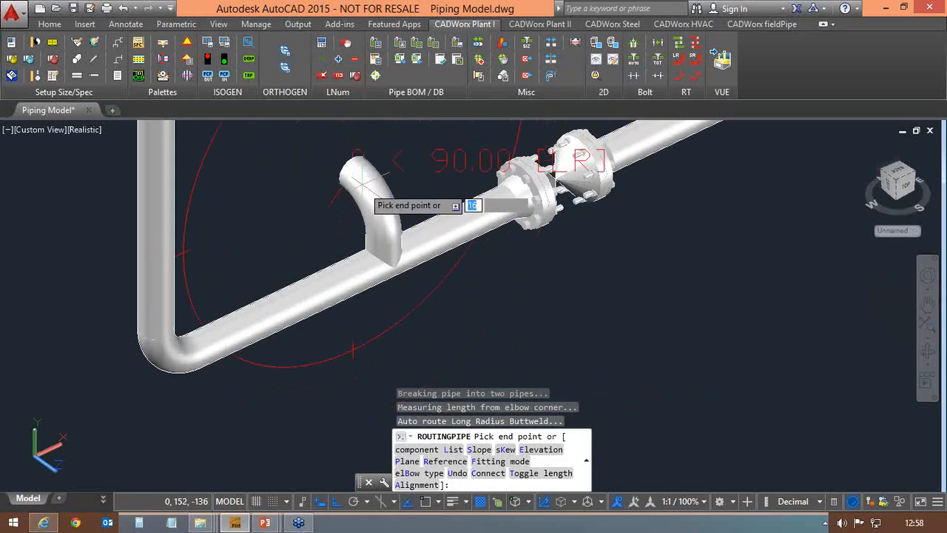
{"action": "right_click", "coordinate": [335, 169]}
{"action": "left_click", "coordinate": [354, 178]}
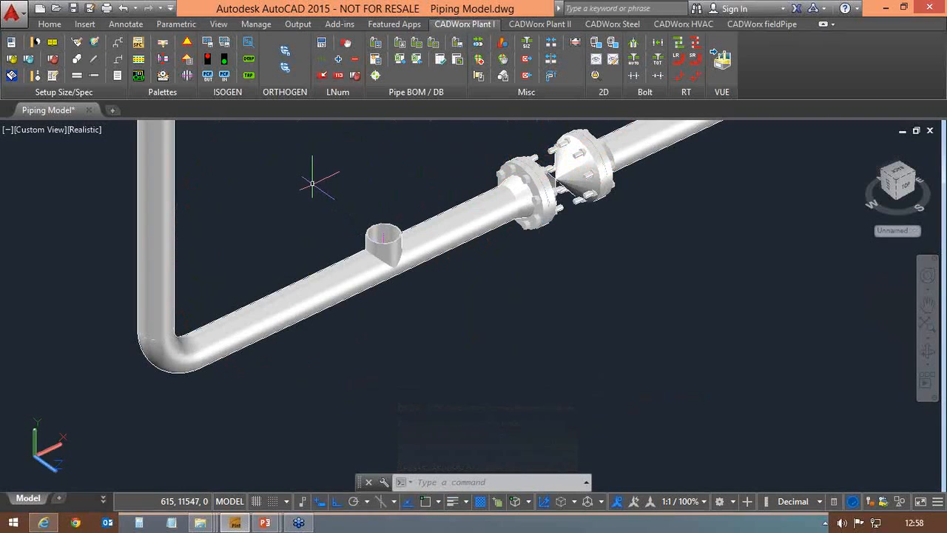
Delete the vertical branch from the pipe between the elbow and the gate valve
{"action": "left_click", "coordinate": [308, 189]}
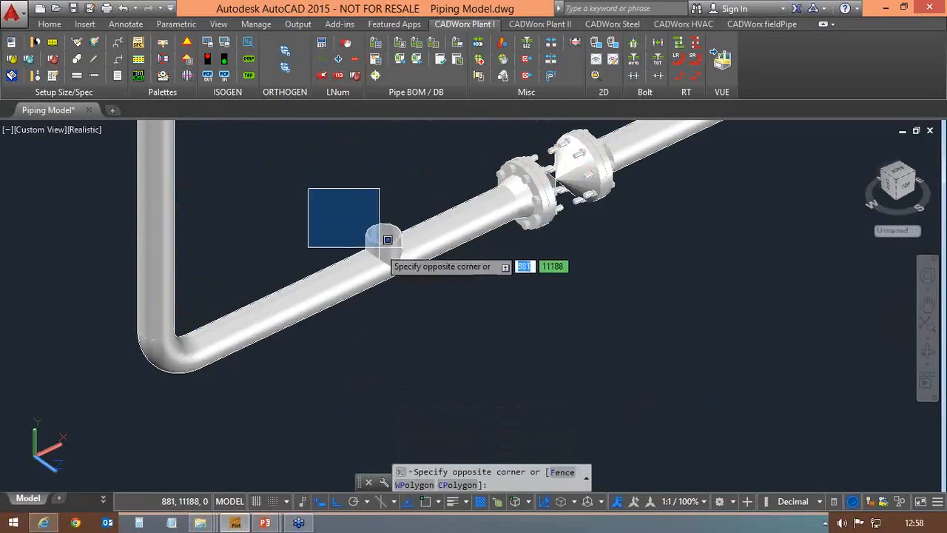
{"action": "left_click", "coordinate": [427, 289]}
{"action": "key", "text": "Delete"}
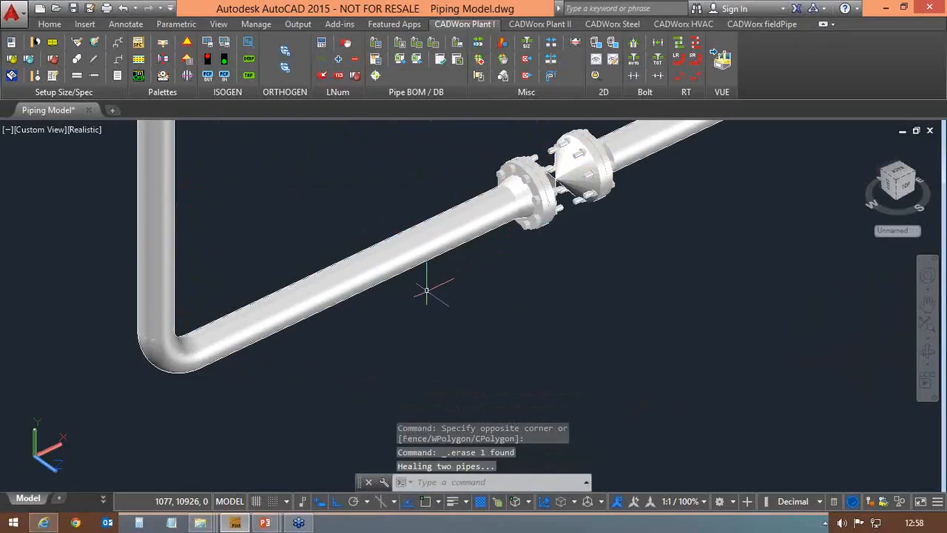
Restart routing at the middle of the pipe between elbow and valve and choose the [100] GATE VALVE, FLG, 150LB
{"action": "middle_click_drag", "start_coordinate": [484, 313], "coordinate": [376, 338], "text": "shift"}
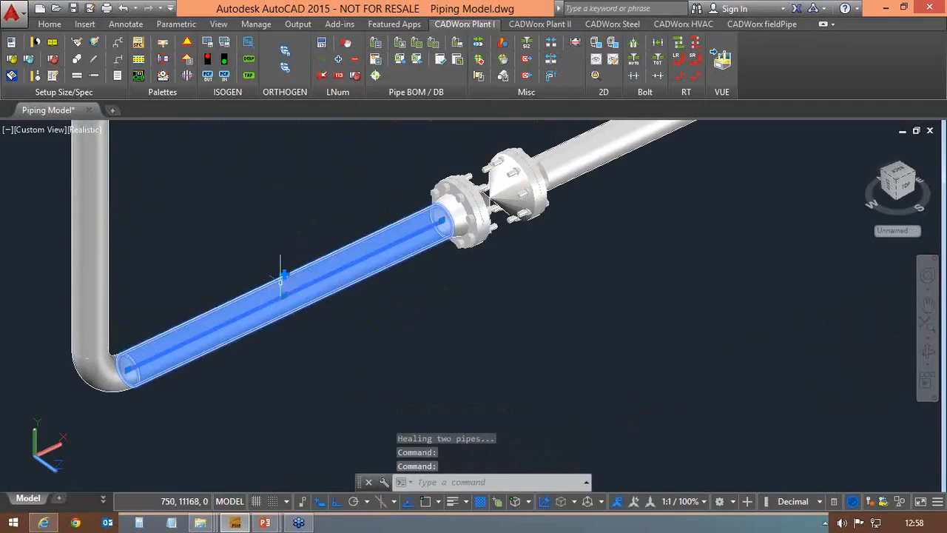
{"action": "key", "text": "Return"}
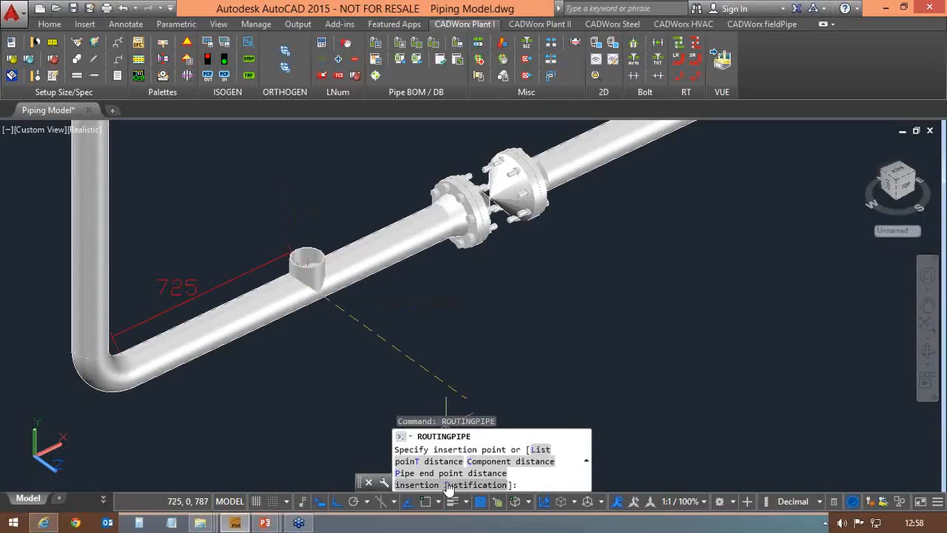
{"action": "right_click", "coordinate": [268, 185]}
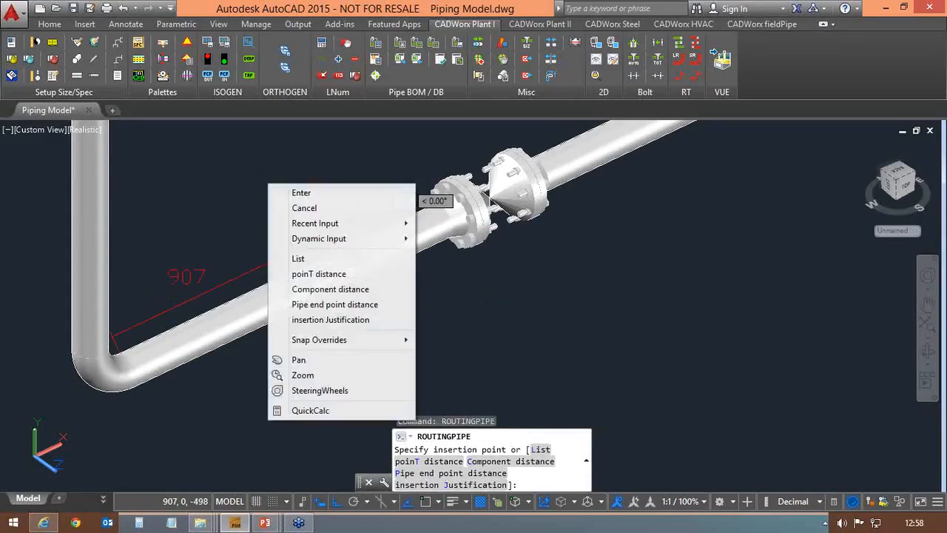
{"action": "left_click", "coordinate": [298, 258]}
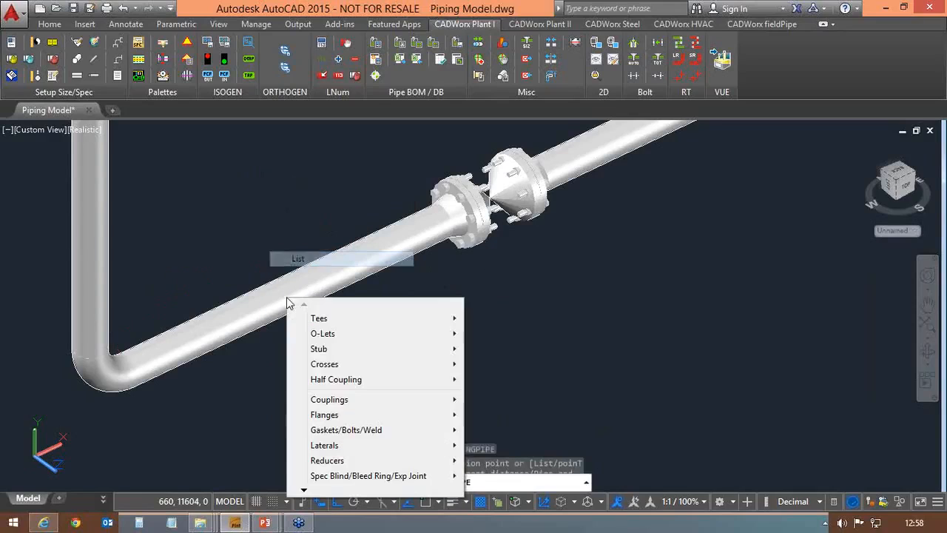
{"action": "scroll", "coordinate": [311, 492], "scroll_direction": "down", "scroll_amount": 3}
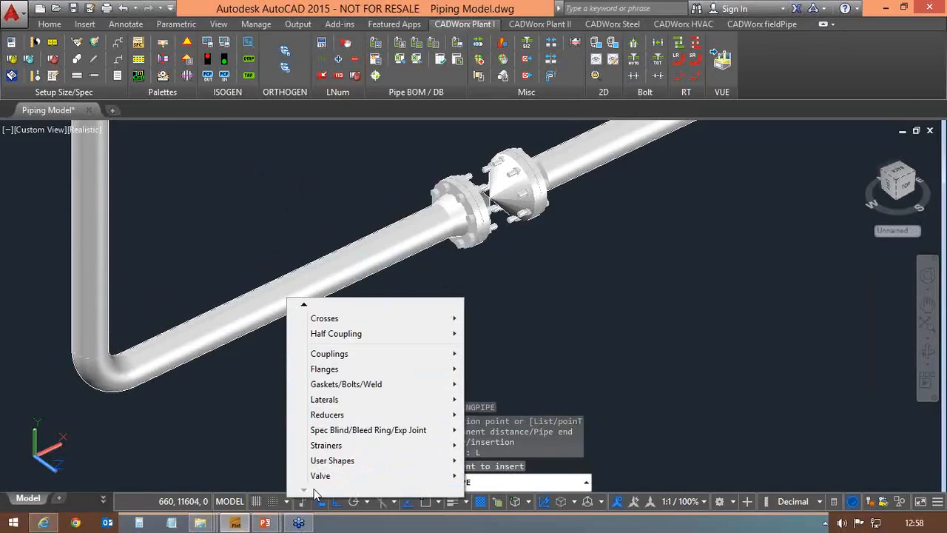
{"action": "mouse_move", "coordinate": [333, 477]}
{"action": "mouse_move", "coordinate": [518, 445]}
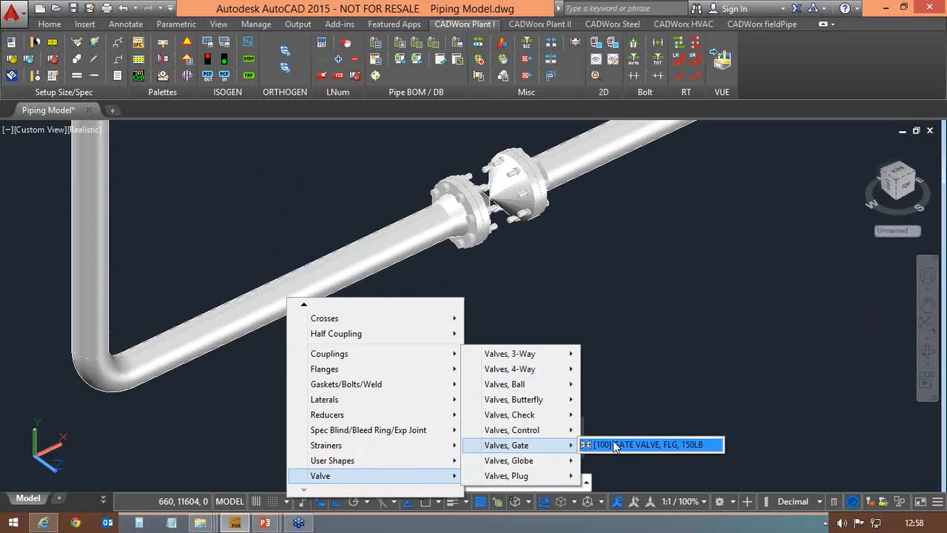
{"action": "left_click", "coordinate": [614, 445]}
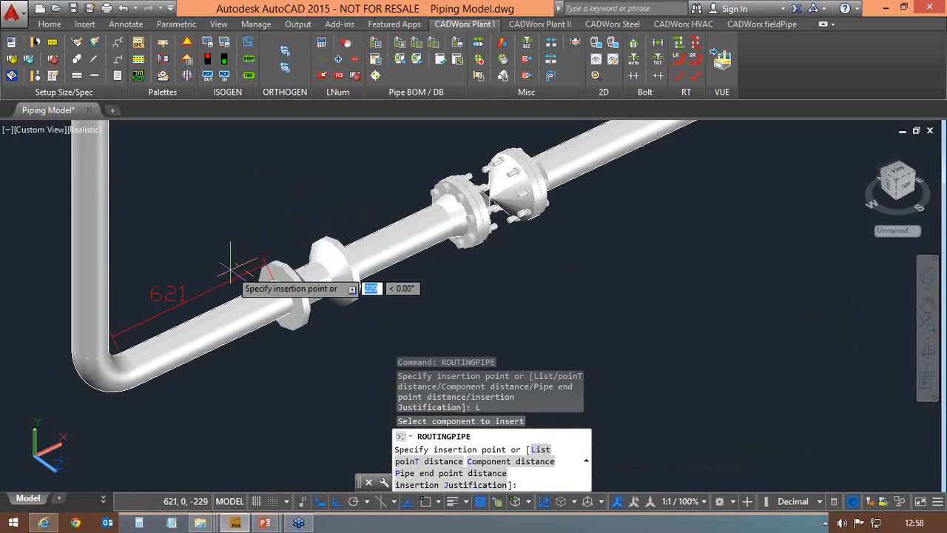
Cycle the insertion justification of the gate valve preview through its end and centre points
{"action": "middle_click_drag", "start_coordinate": [232, 267], "coordinate": [238, 257]}
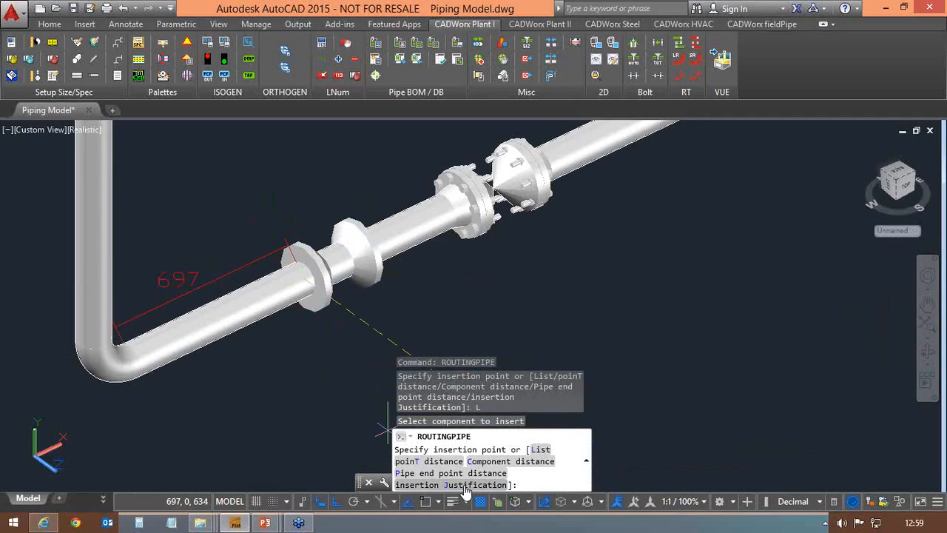
{"action": "type", "text": "J"}
{"action": "key", "text": "Return"}
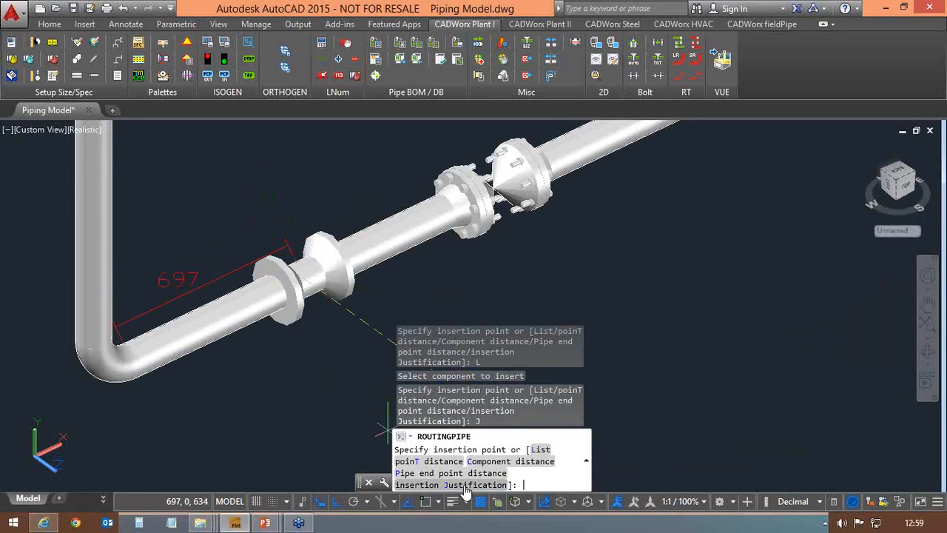
{"action": "type", "text": "J"}
{"action": "key", "text": "Return"}
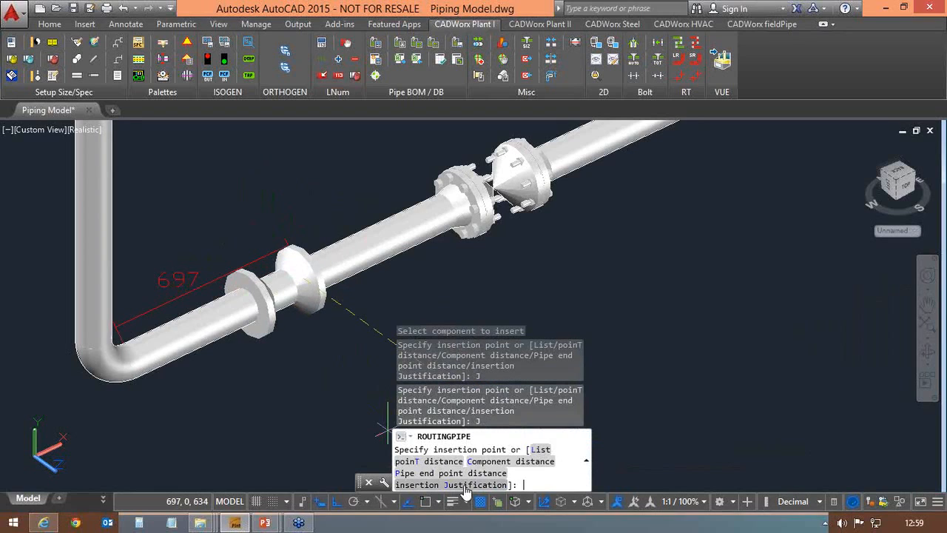
{"action": "type", "text": "J"}
{"action": "key", "text": "Return"}
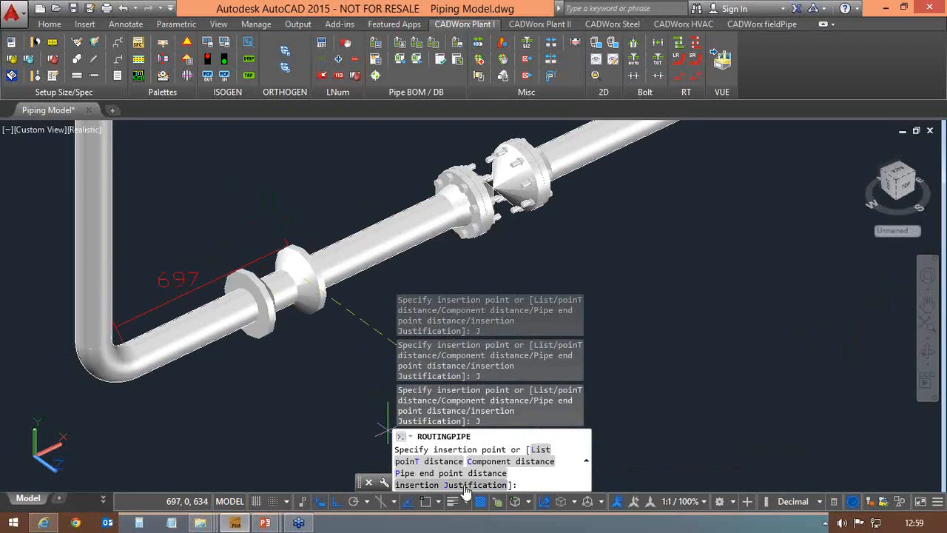
{"action": "left_click", "coordinate": [465, 485]}
{"action": "left_click", "coordinate": [465, 485]}
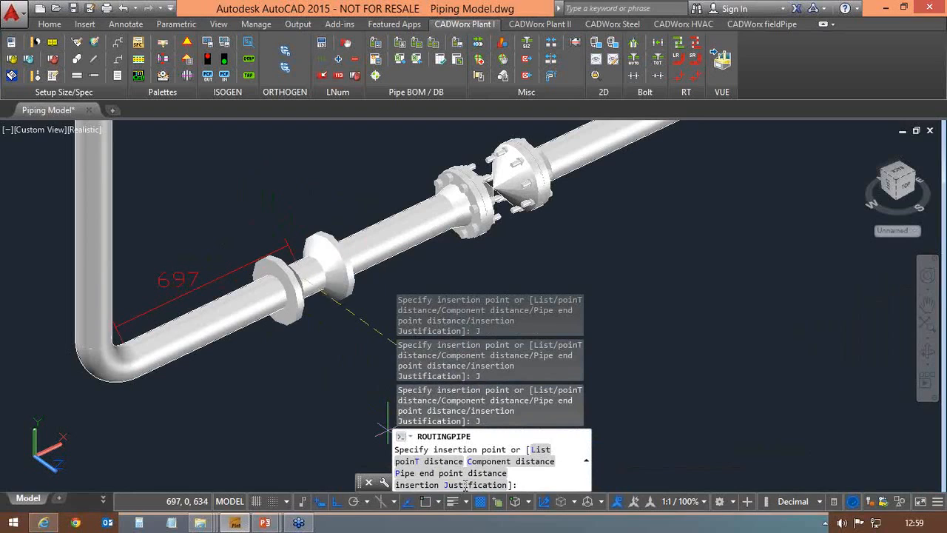
Set the gate valve preview's insertion justification to its end farther from the elbow and insert the valve at a distance of 700
{"action": "left_click", "coordinate": [465, 486]}
{"action": "left_click", "coordinate": [465, 486]}
{"action": "left_click", "coordinate": [466, 487]}
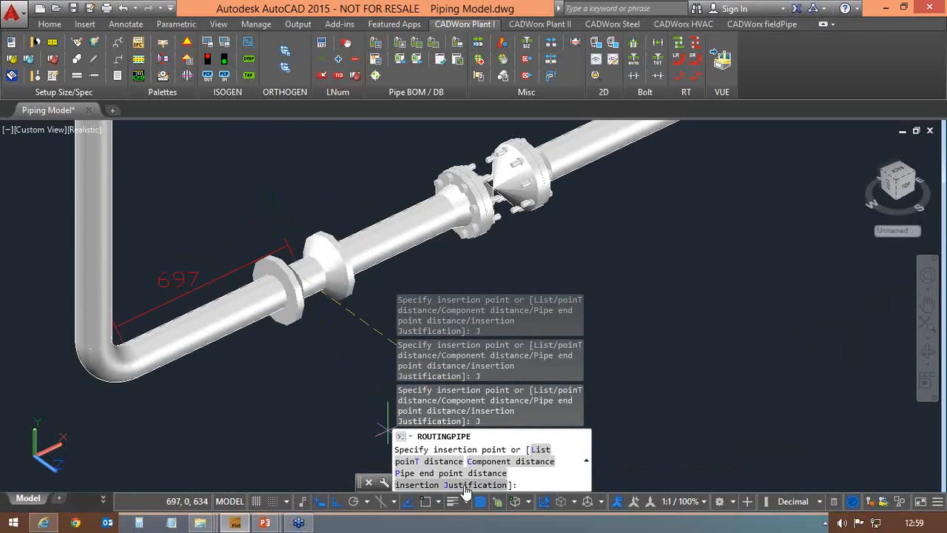
{"action": "left_click", "coordinate": [465, 487]}
{"action": "left_click", "coordinate": [465, 487]}
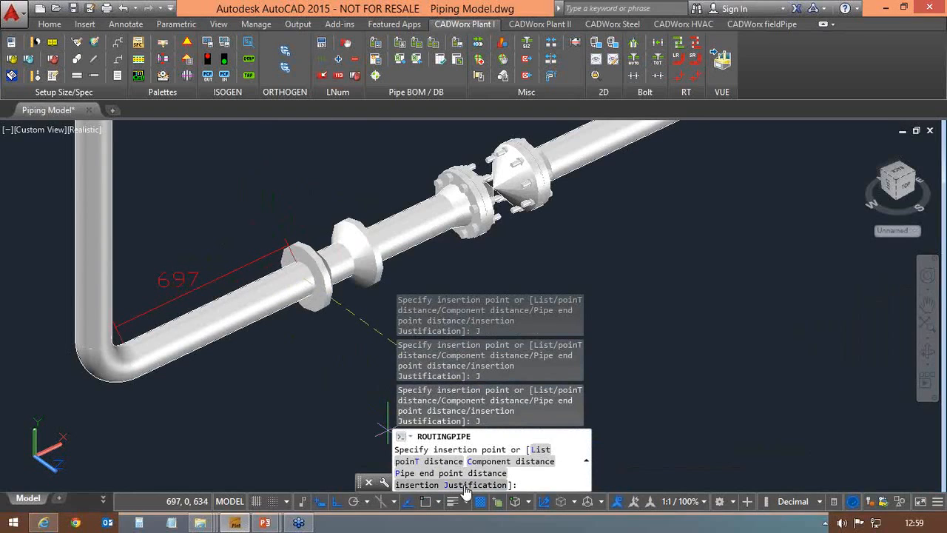
{"action": "left_click", "coordinate": [466, 487]}
{"action": "left_click", "coordinate": [466, 487]}
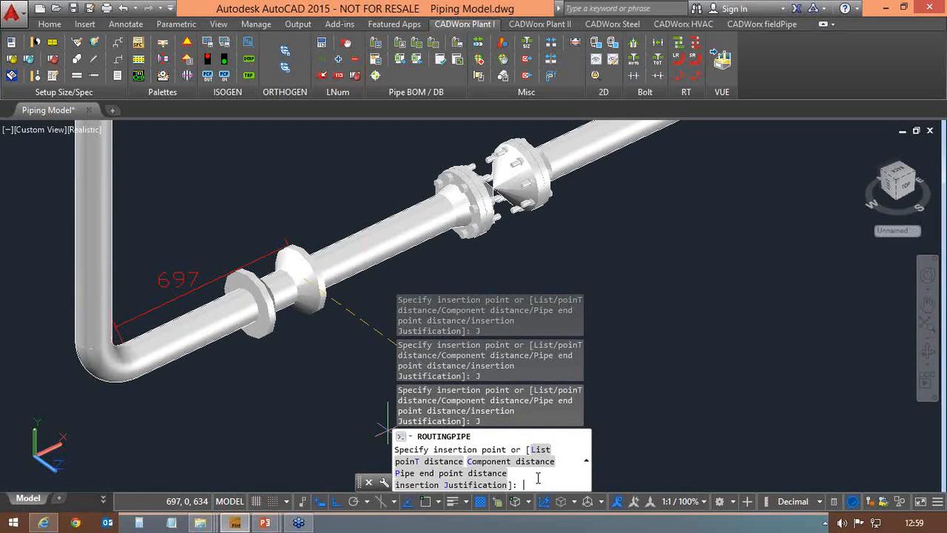
{"action": "type", "text": "700"}
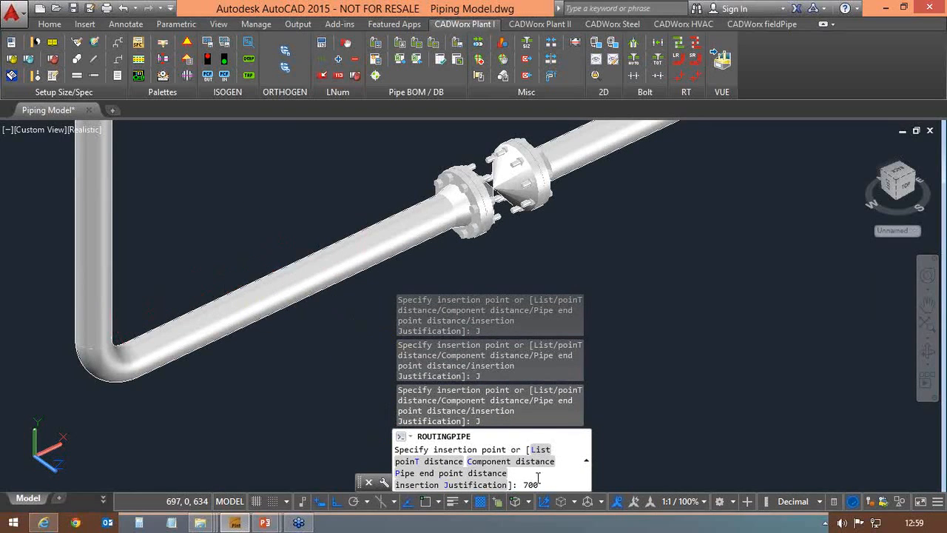
{"action": "key", "text": "Return"}
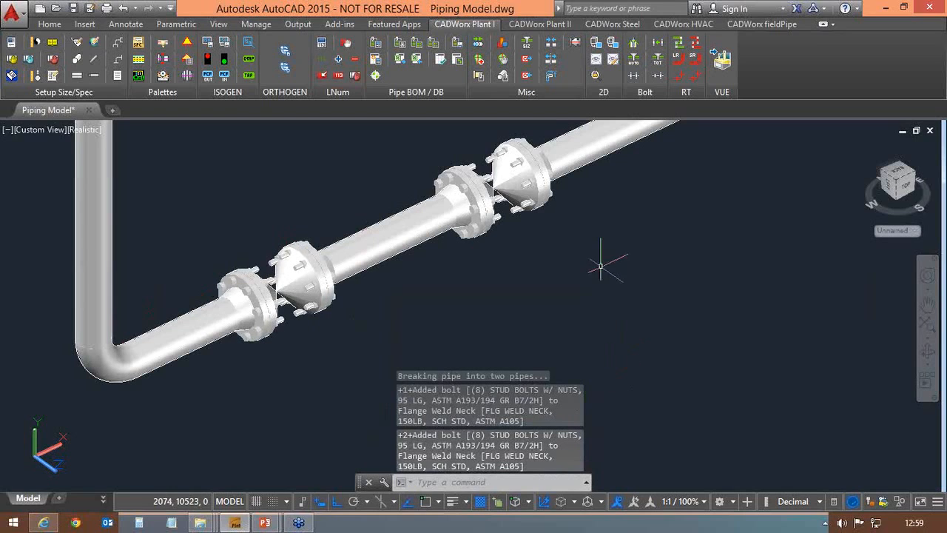
Add the Gear_Gate_15C_F_MM_top topworks to the new gate valve, pointing vertically upward with the handwheel towards the rear of the pipe
{"action": "scroll", "coordinate": [508, 262], "scroll_direction": "down", "scroll_amount": 3}
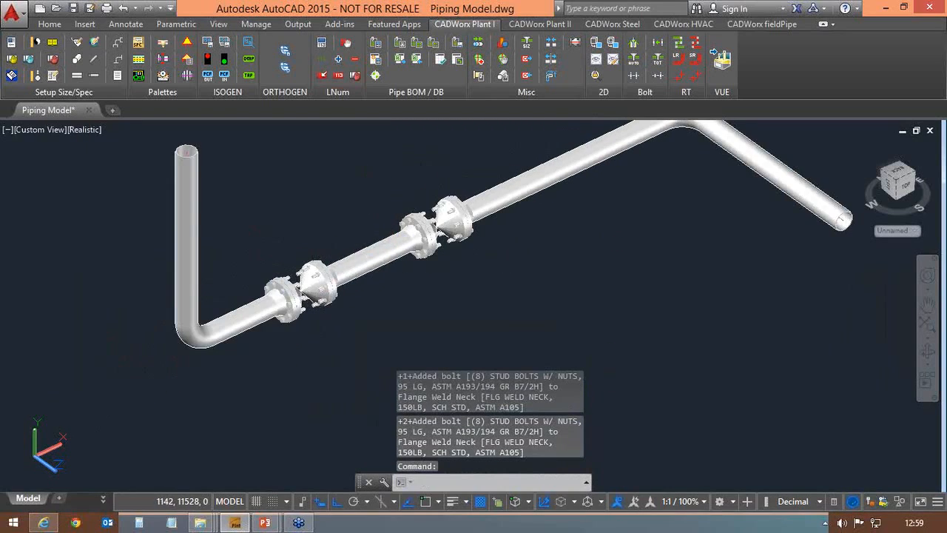
{"action": "middle_click_drag", "start_coordinate": [365, 194], "coordinate": [417, 212]}
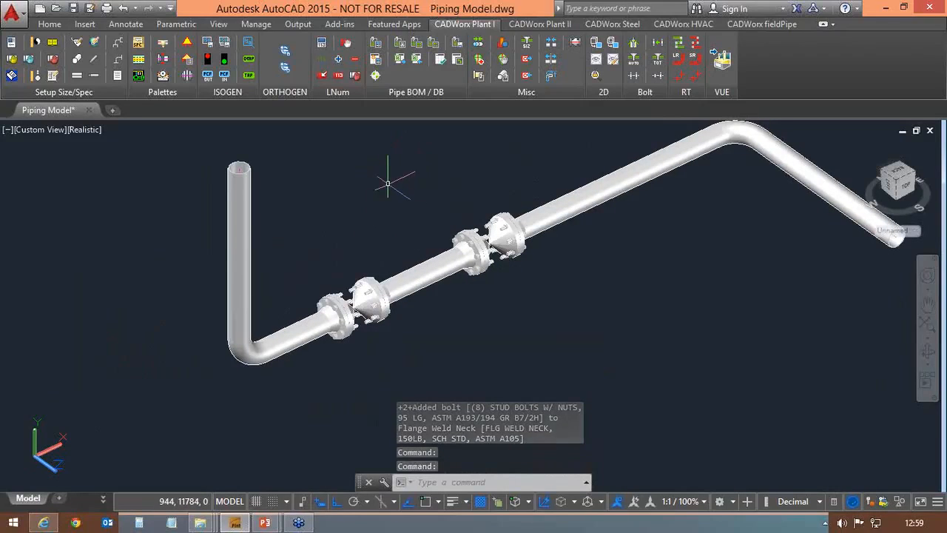
{"action": "left_click", "coordinate": [480, 61]}
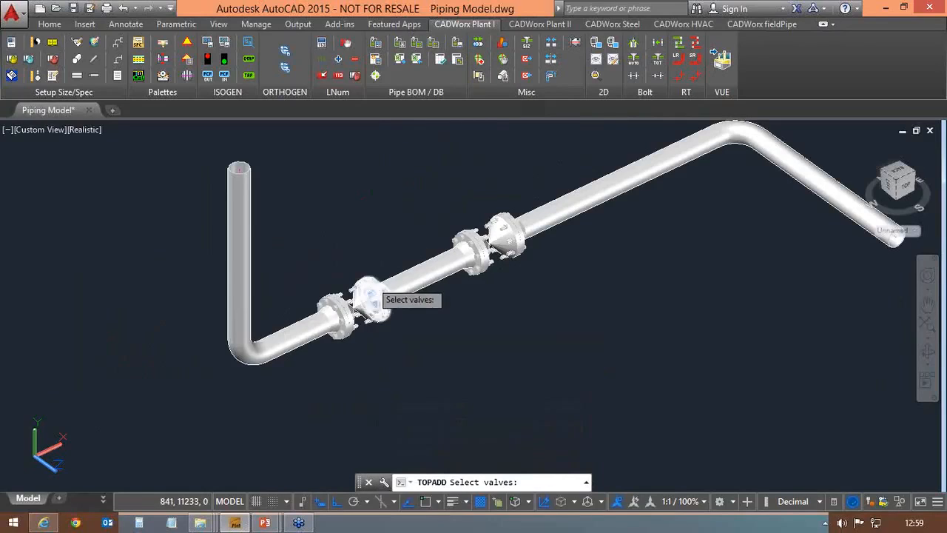
{"action": "left_click", "coordinate": [364, 284]}
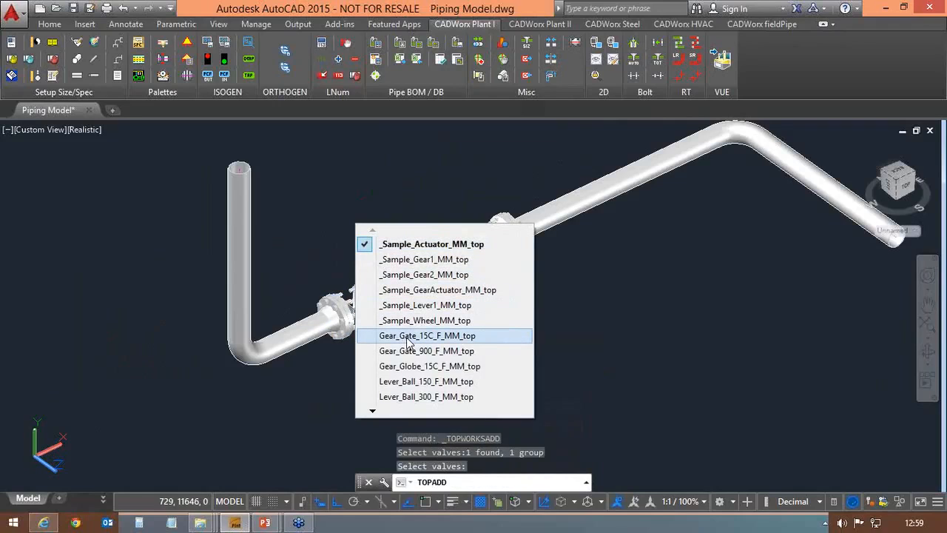
{"action": "left_click", "coordinate": [407, 337]}
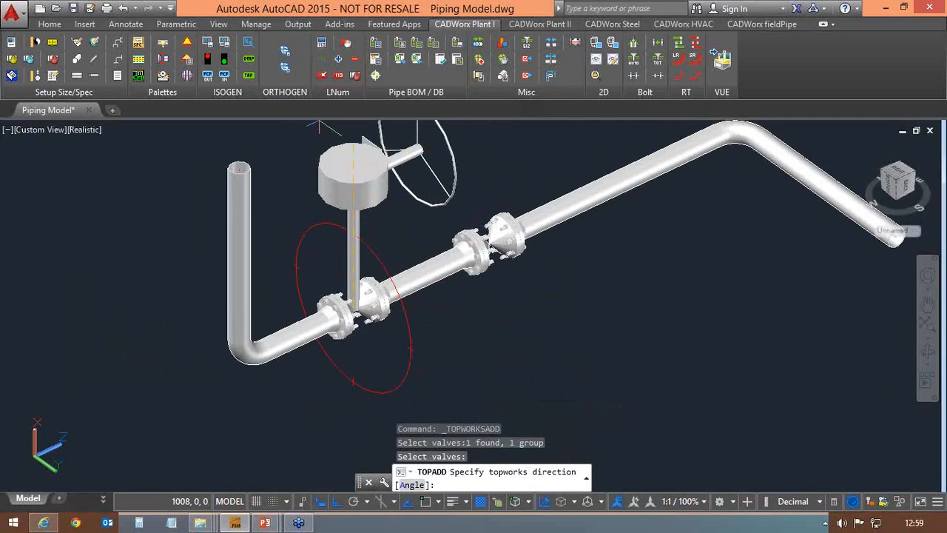
{"action": "left_click", "coordinate": [320, 128]}
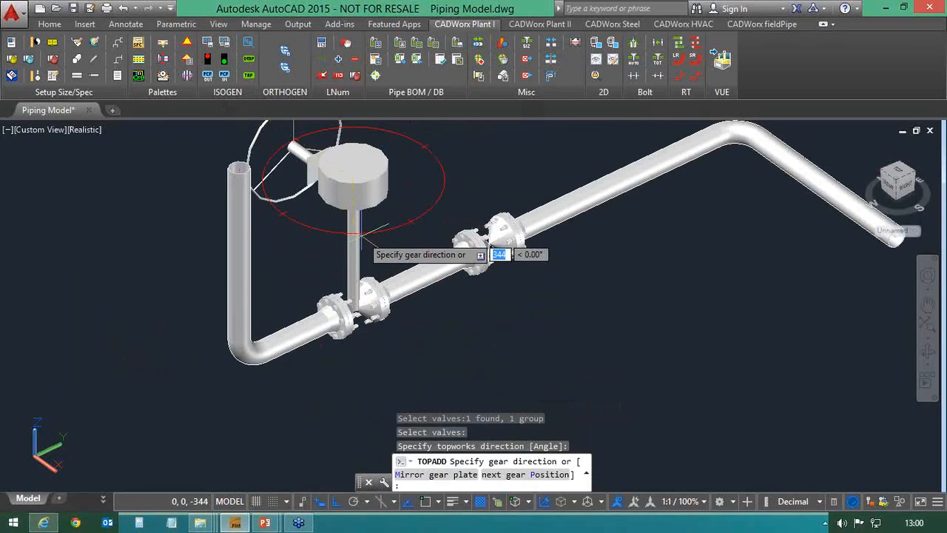
{"action": "left_click", "coordinate": [232, 149]}
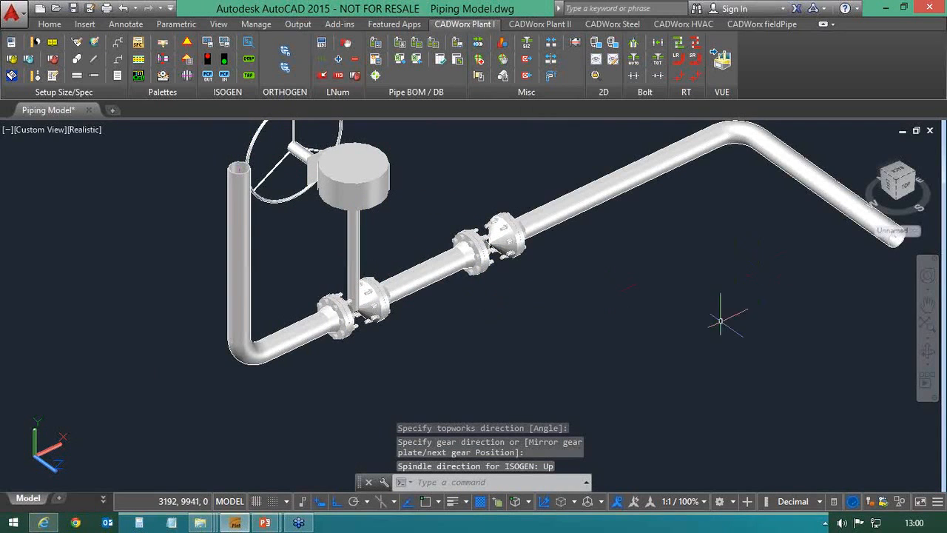
{"action": "middle_click_drag", "start_coordinate": [428, 306], "coordinate": [392, 309], "text": "shift"}
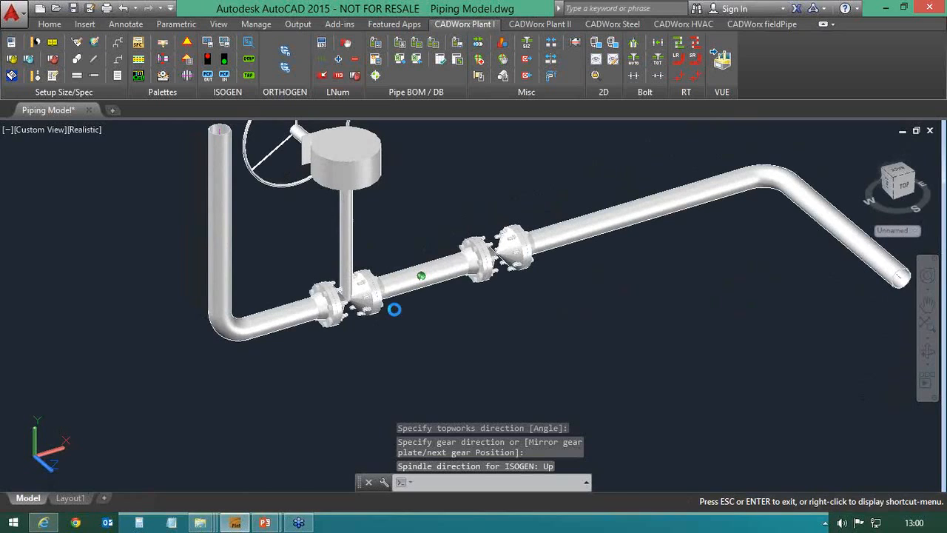
{"action": "middle_click_drag", "start_coordinate": [422, 203], "coordinate": [445, 268]}
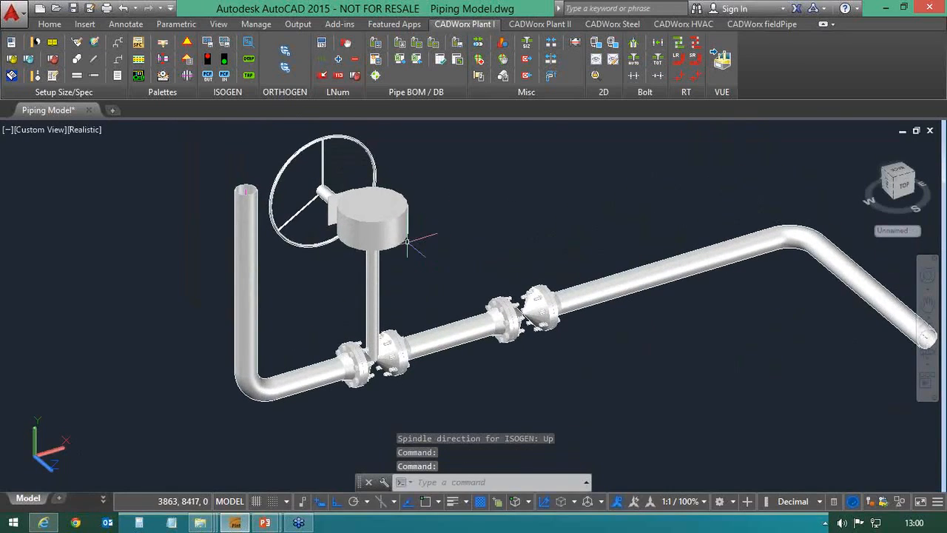
{"action": "left_click", "coordinate": [278, 127]}
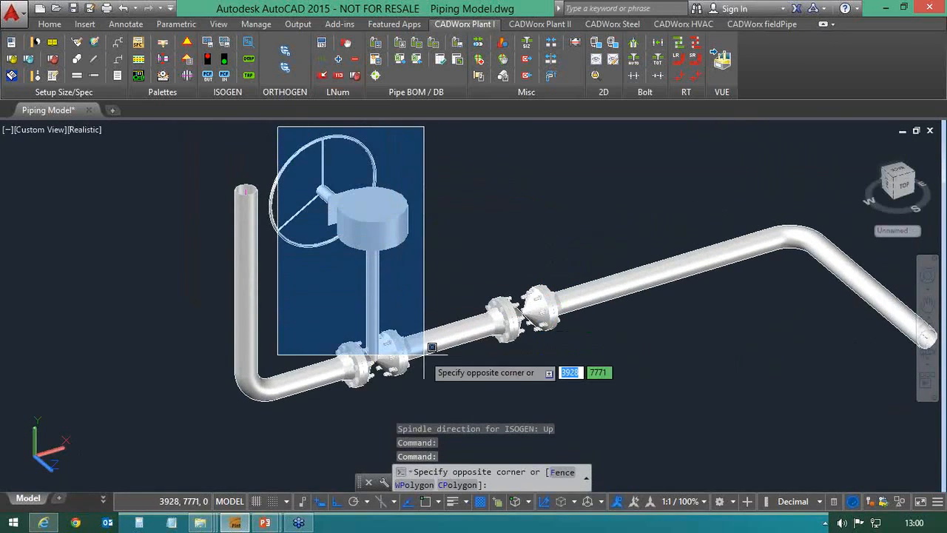
{"action": "left_click", "coordinate": [427, 402]}
{"action": "left_click", "coordinate": [267, 127]}
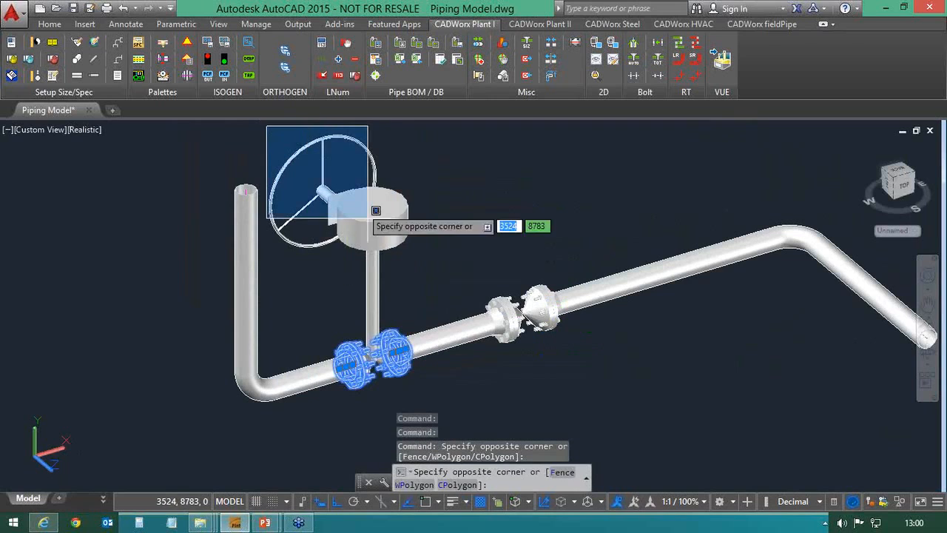
{"action": "left_click", "coordinate": [444, 393]}
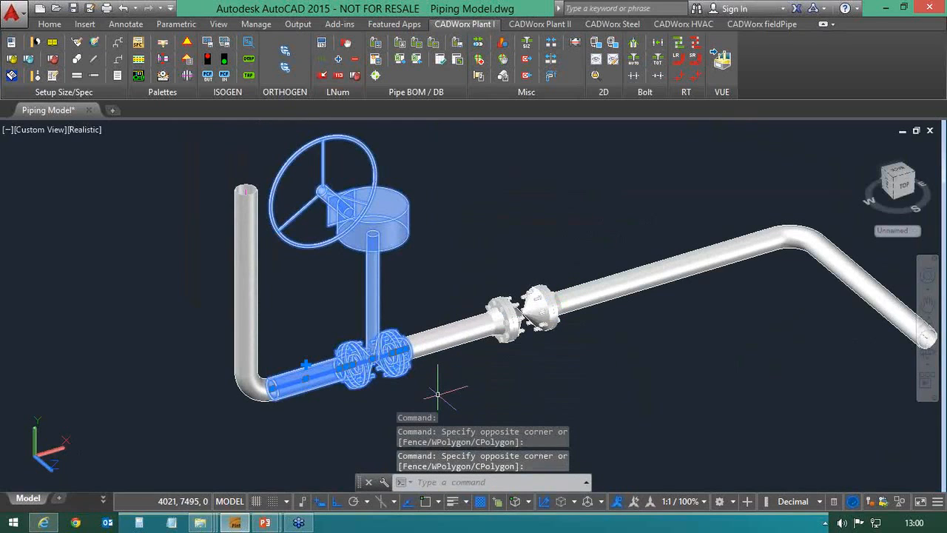
{"action": "key", "text": "Escape"}
{"action": "key", "text": "Escape"}
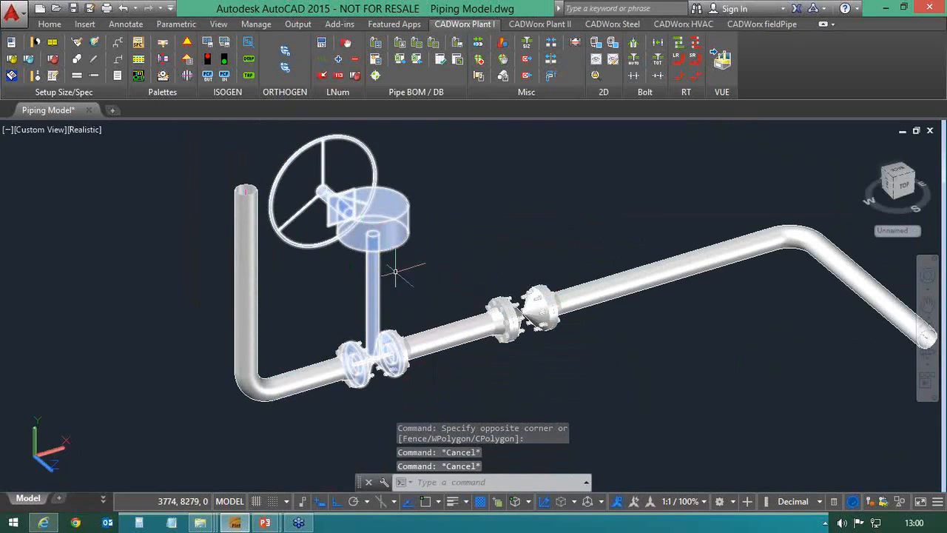
Delete the gate valve nearest the lower elbow together with its topworks, flanges and bolts
{"action": "left_click", "coordinate": [315, 308]}
{"action": "left_click", "coordinate": [428, 398]}
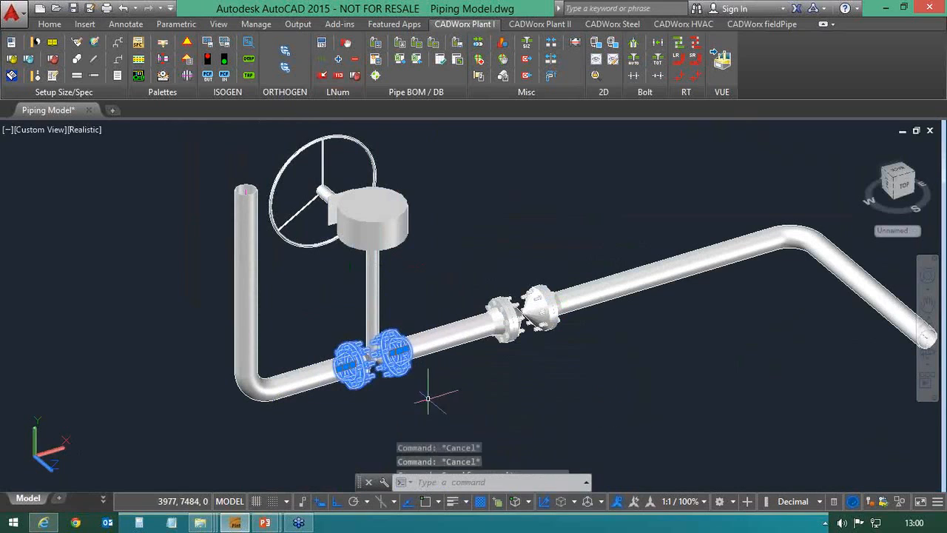
{"action": "left_click", "coordinate": [428, 398]}
{"action": "left_click", "coordinate": [390, 308]}
{"action": "key", "text": "Delete"}
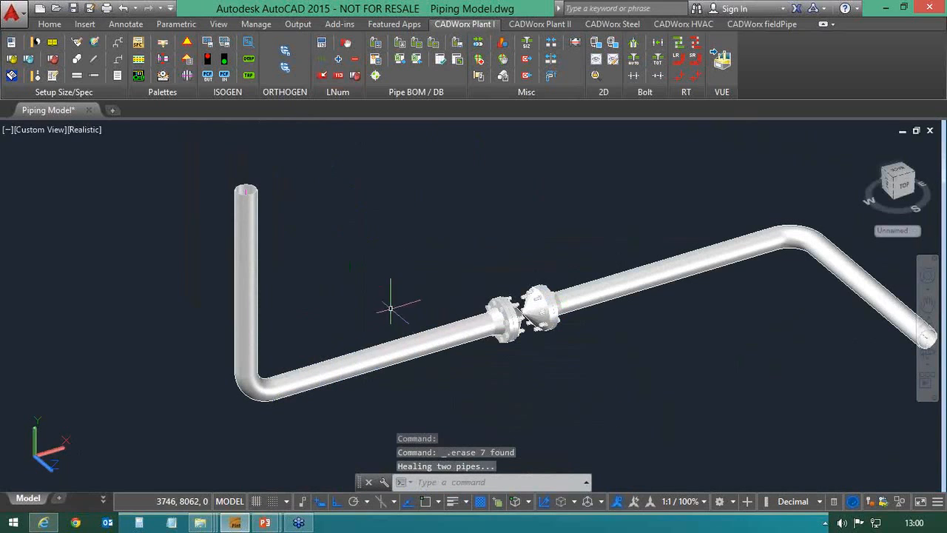
Delete the remaining gate valve with its flanges and bolts from the pipe between the two elbows
{"action": "middle_click_drag", "start_coordinate": [391, 308], "coordinate": [322, 194]}
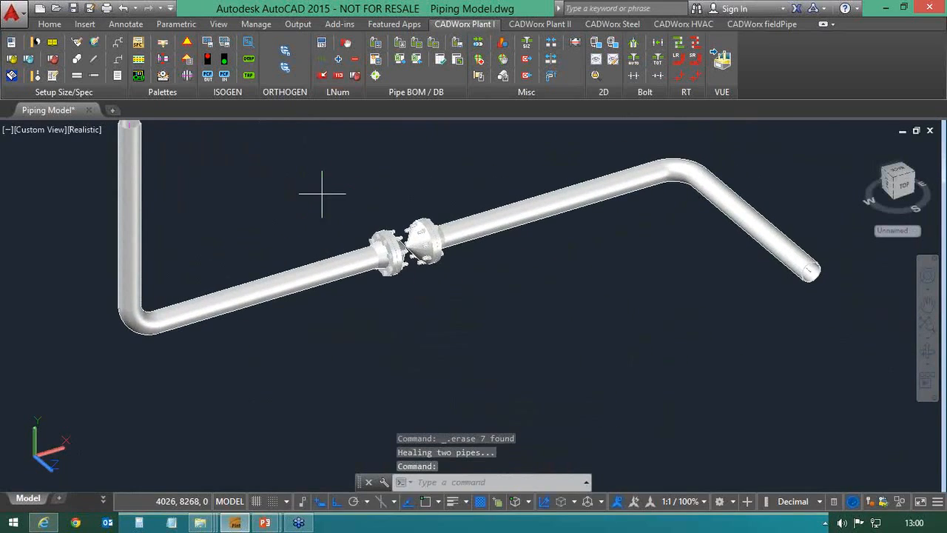
{"action": "left_click", "coordinate": [322, 194]}
{"action": "left_click", "coordinate": [495, 377]}
{"action": "key", "text": "Delete"}
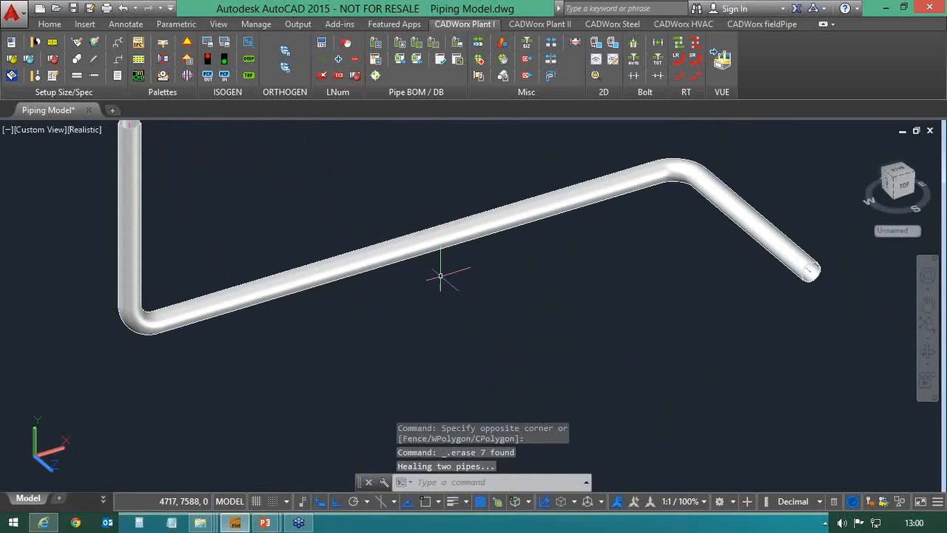
Start routing from the middle of the pipe between the two elbows and choose the [100] GATE VALVE, FLG, 150LB for insertion
{"action": "left_click", "coordinate": [406, 236]}
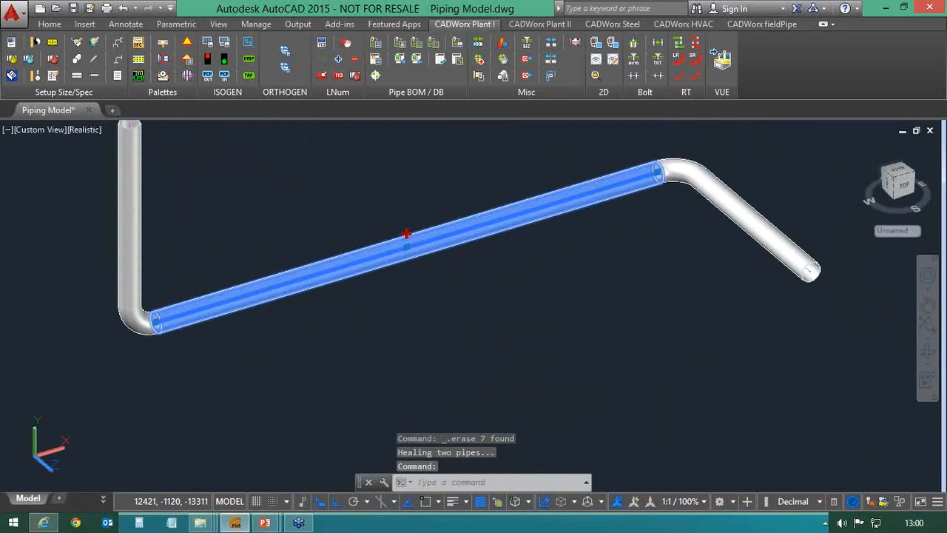
{"action": "left_click", "coordinate": [406, 236]}
{"action": "right_click", "coordinate": [408, 186]}
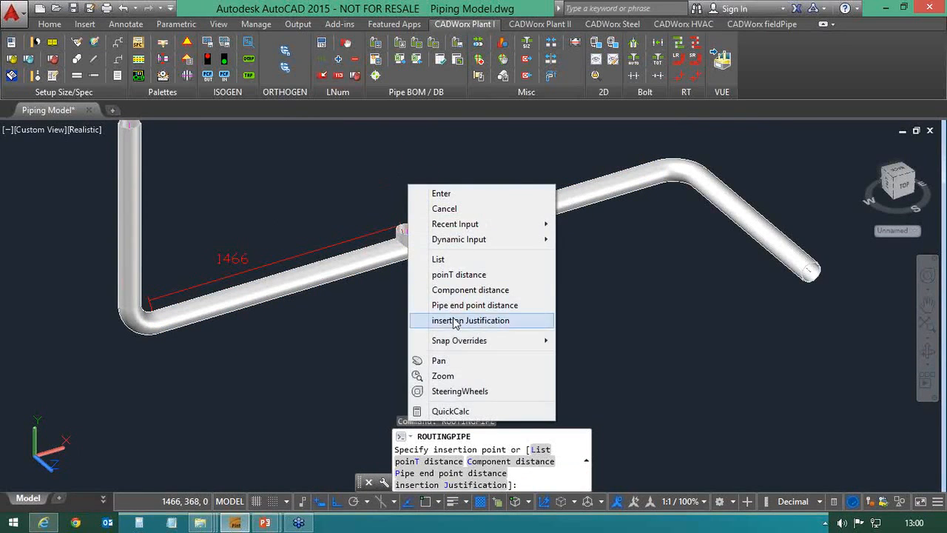
{"action": "left_click", "coordinate": [425, 260]}
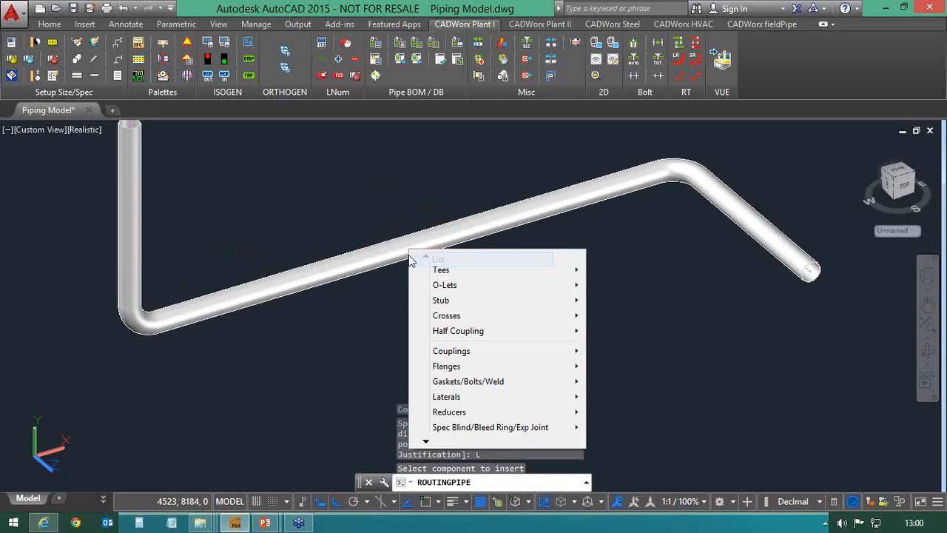
{"action": "mouse_move", "coordinate": [429, 443]}
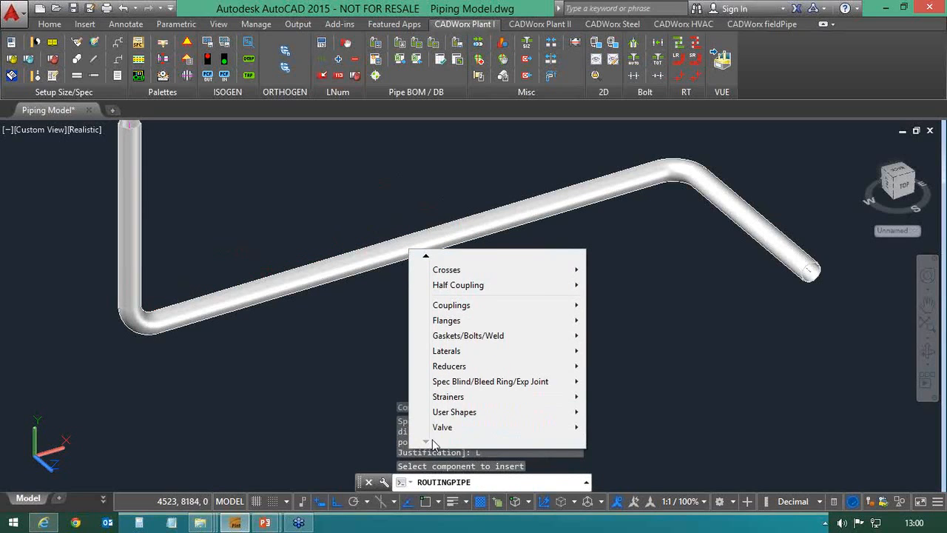
{"action": "mouse_move", "coordinate": [447, 429]}
{"action": "mouse_move", "coordinate": [618, 399]}
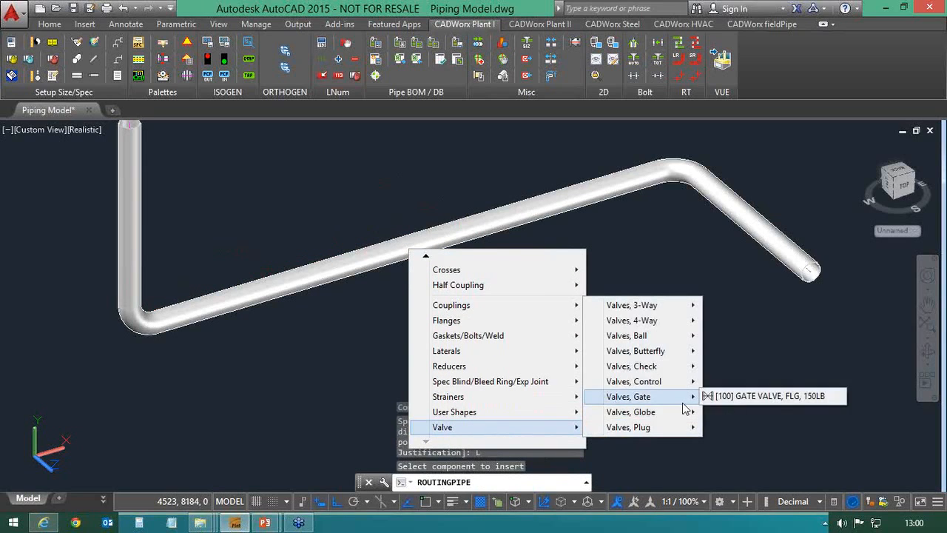
{"action": "left_click", "coordinate": [743, 397]}
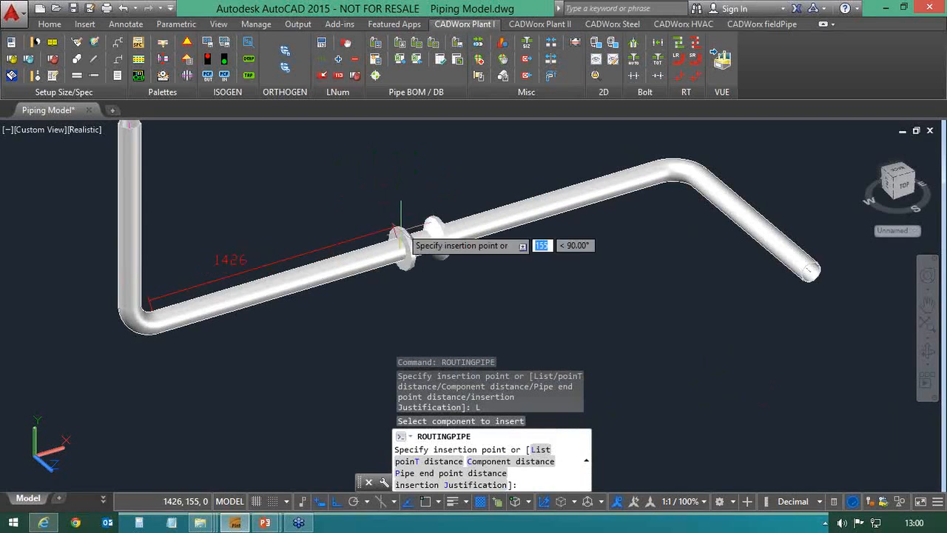
Switch the gate valve's distance reference repeatedly between the lower-elbow and upper-elbow ends of the pipe
{"action": "left_click", "coordinate": [436, 478]}
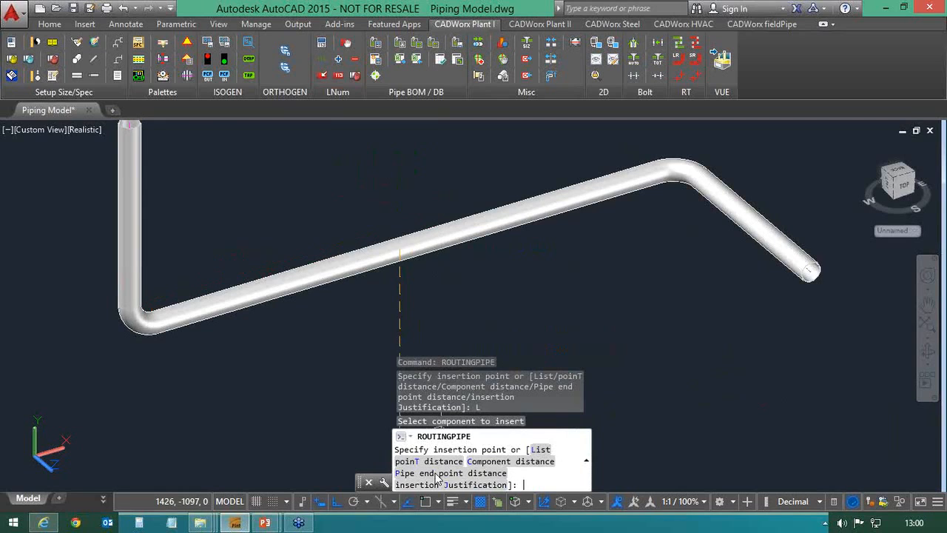
{"action": "left_click", "coordinate": [436, 477]}
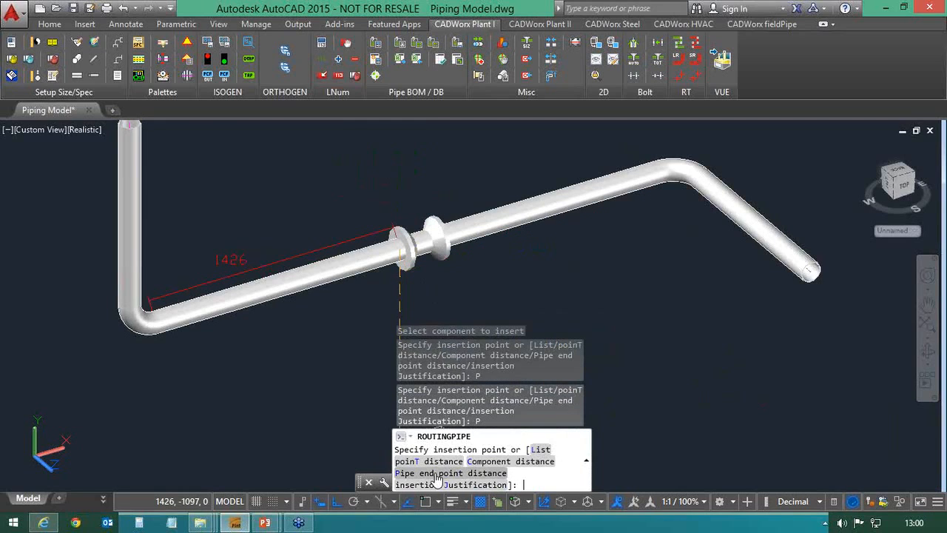
{"action": "left_click", "coordinate": [436, 478]}
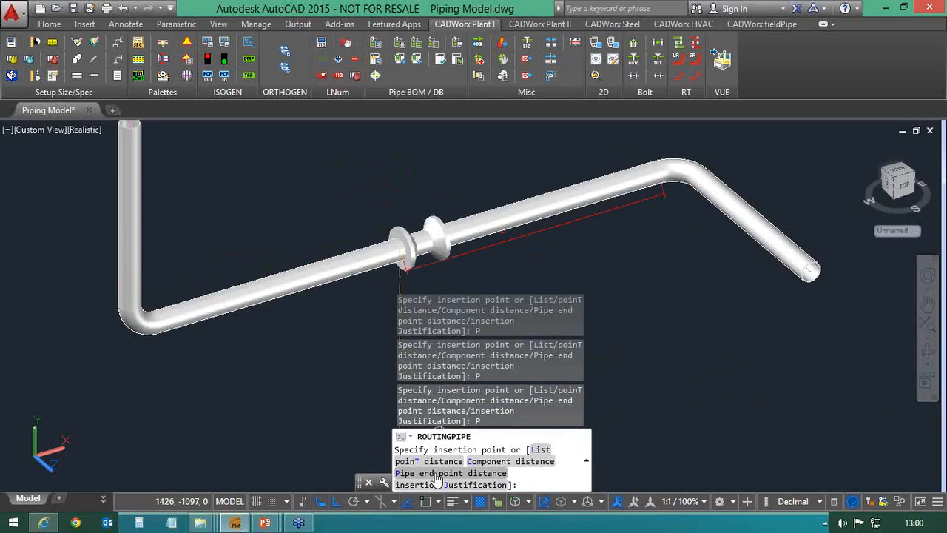
{"action": "left_click", "coordinate": [436, 477]}
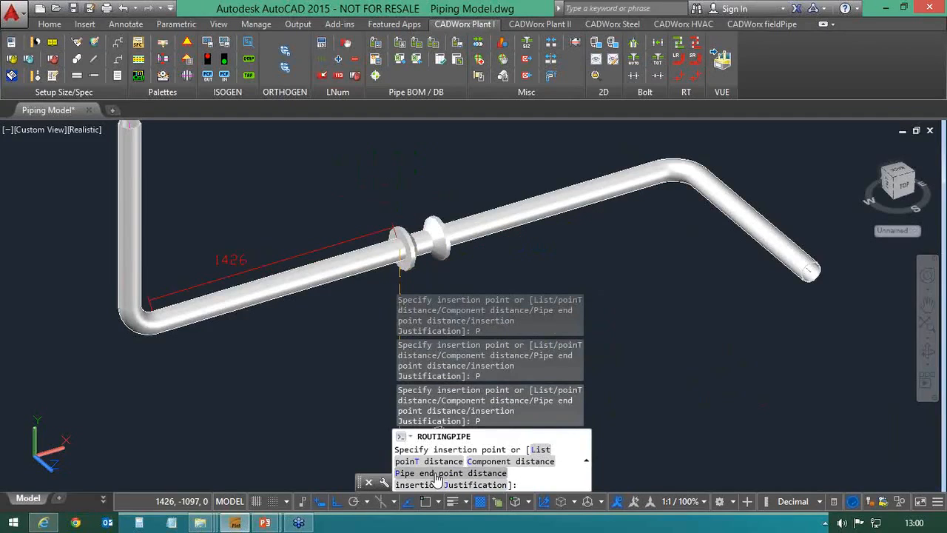
{"action": "left_click", "coordinate": [436, 478]}
{"action": "left_click", "coordinate": [438, 480]}
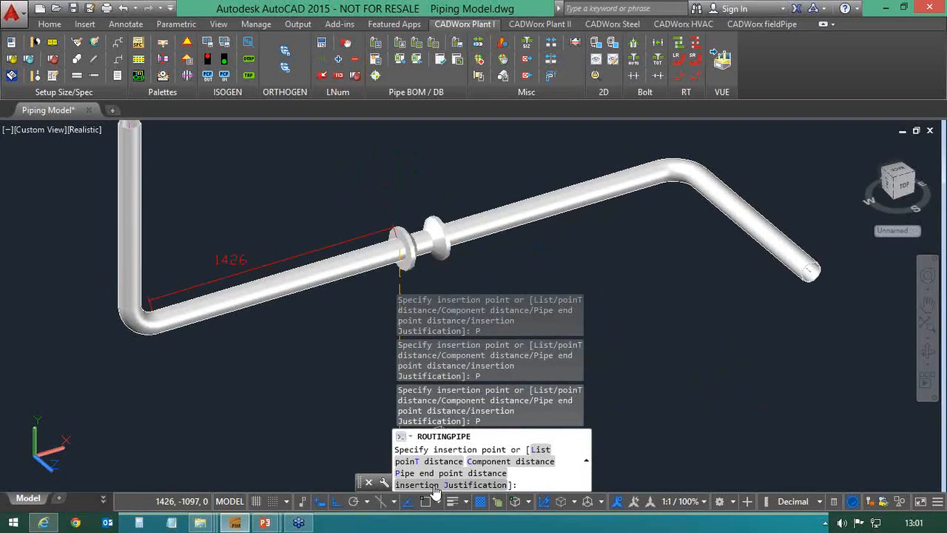
Cycle the insertion justification to the valve end facing the upper elbow, trying the distance from both pipe ends
{"action": "left_click", "coordinate": [435, 485]}
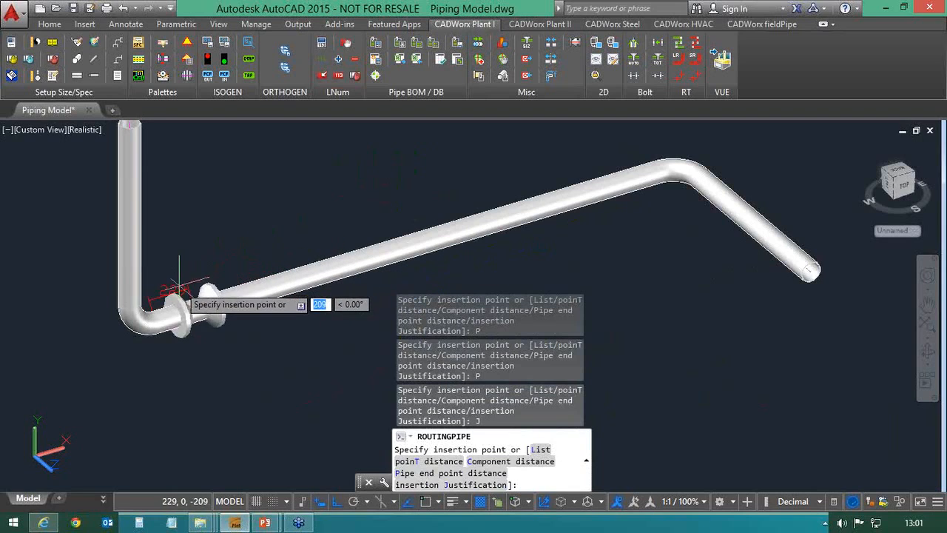
{"action": "left_click", "coordinate": [456, 473]}
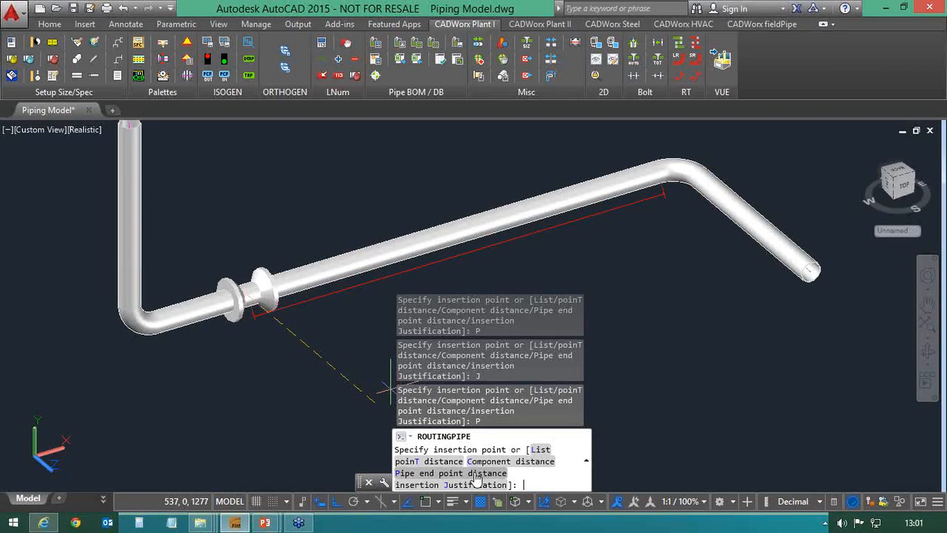
{"action": "left_click", "coordinate": [476, 478]}
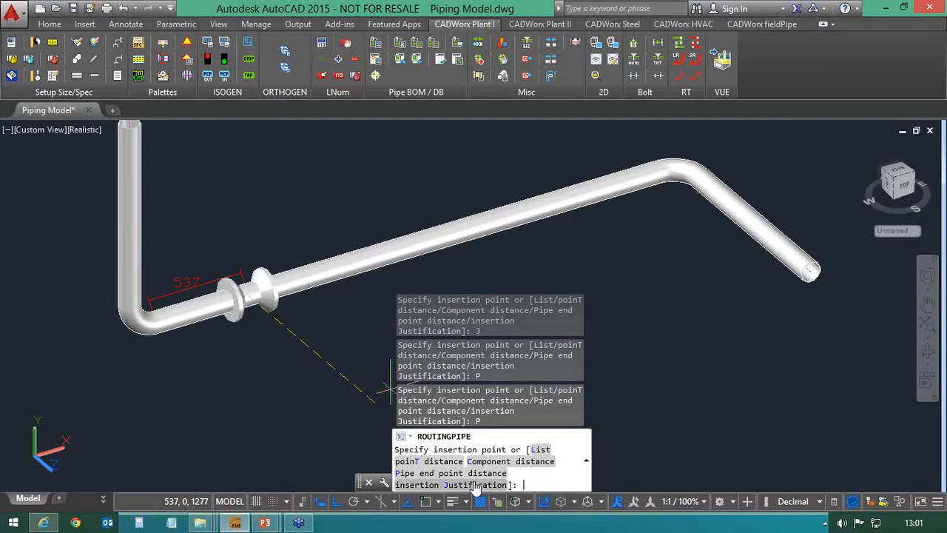
{"action": "left_click", "coordinate": [471, 485]}
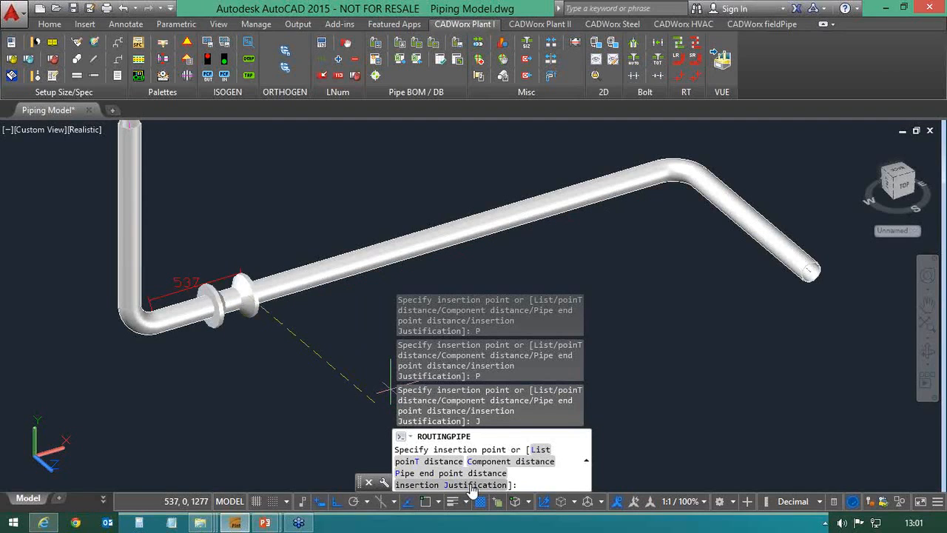
Insert the gate valve at an exact distance measured from the pipe end at the upper elbow
{"action": "left_click", "coordinate": [471, 478]}
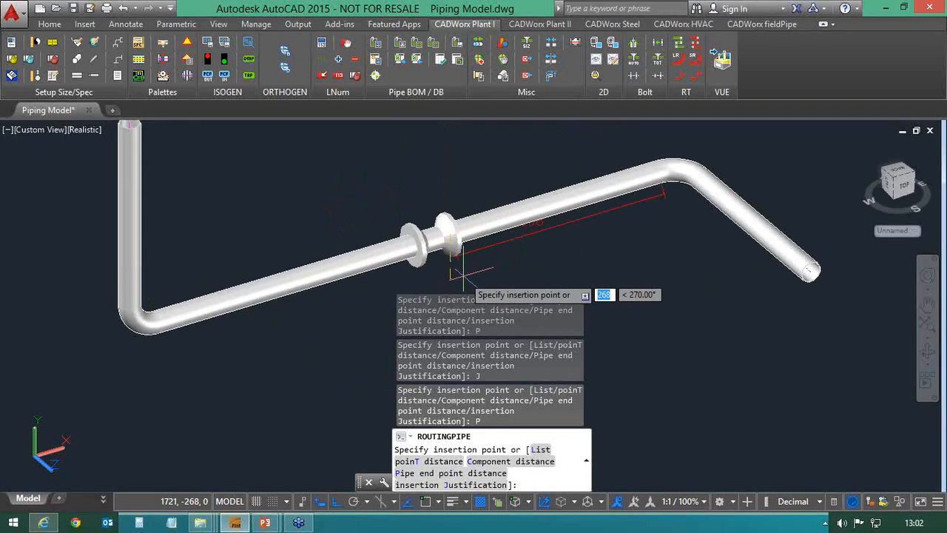
{"action": "type", "text": "200"}
{"action": "key", "text": "Return"}
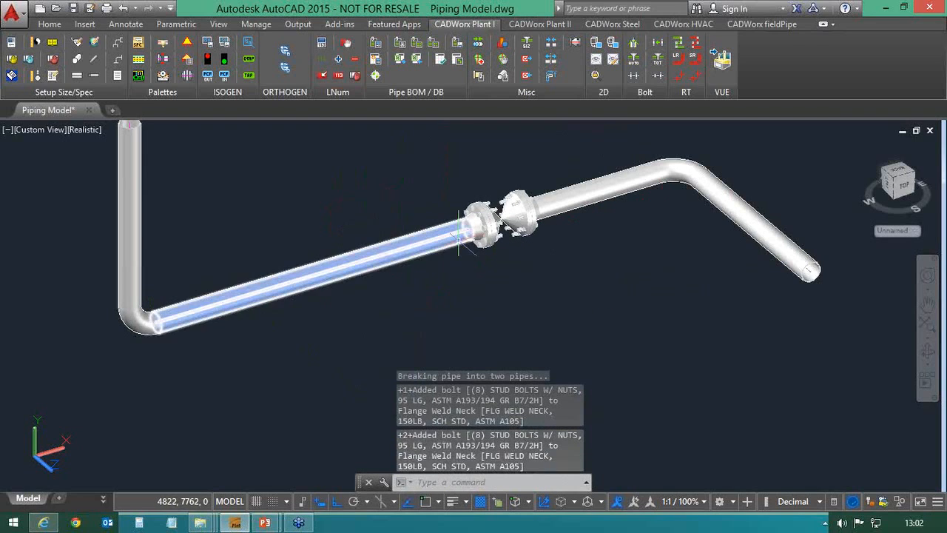
{"action": "scroll", "coordinate": [453, 276], "scroll_direction": "down", "scroll_amount": 2}
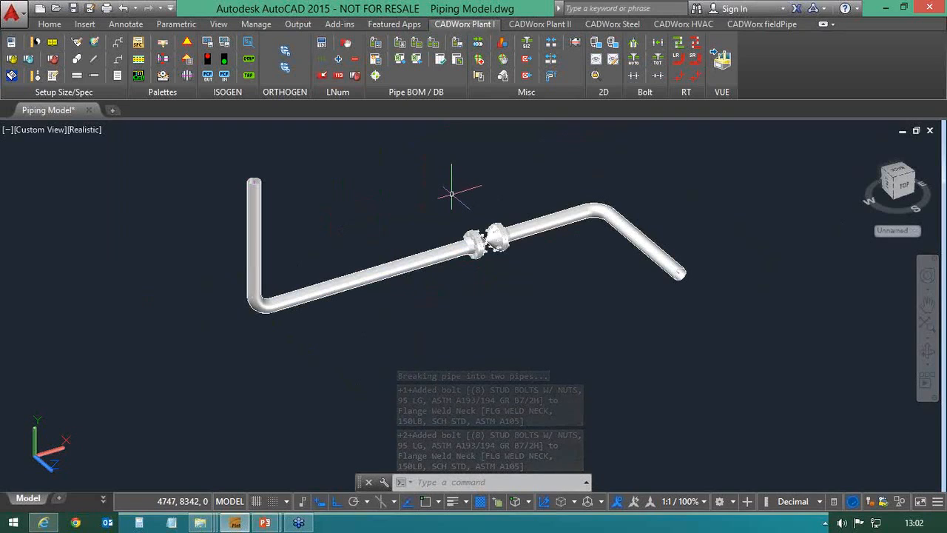
{"action": "scroll", "coordinate": [451, 194], "scroll_direction": "up", "scroll_amount": 3}
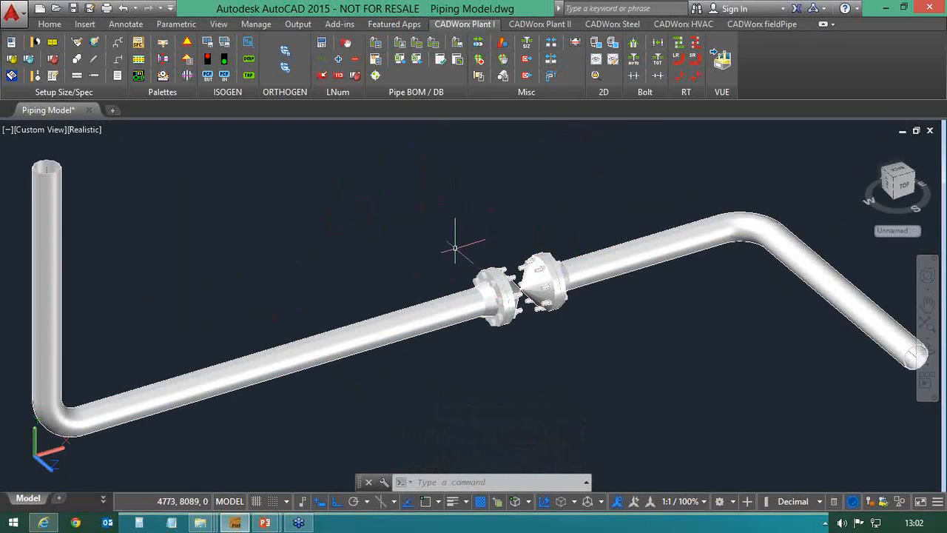
{"action": "left_click", "coordinate": [444, 225]}
{"action": "left_click", "coordinate": [593, 343]}
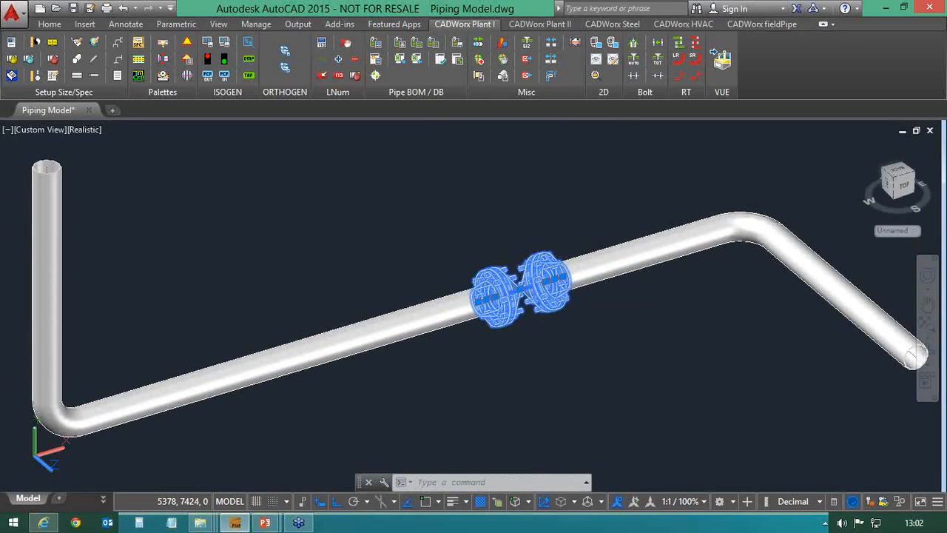
{"action": "scroll", "coordinate": [481, 314], "scroll_direction": "up", "scroll_amount": 3}
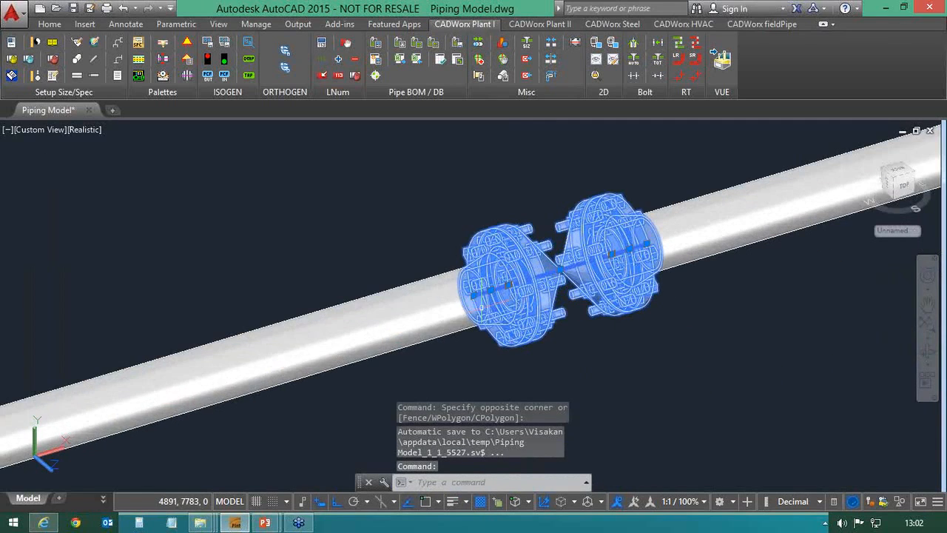
{"action": "left_click", "coordinate": [474, 295]}
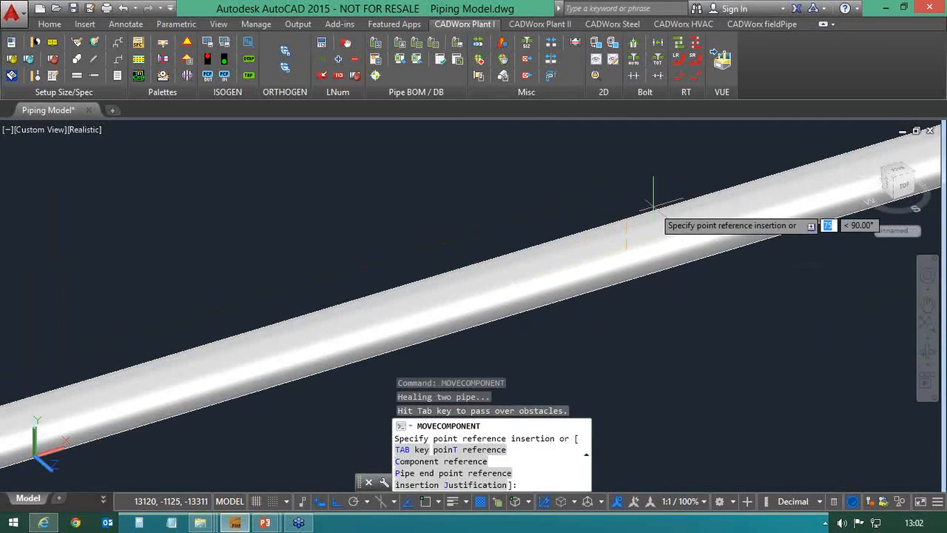
{"action": "scroll", "coordinate": [482, 241], "scroll_direction": "down", "scroll_amount": 5}
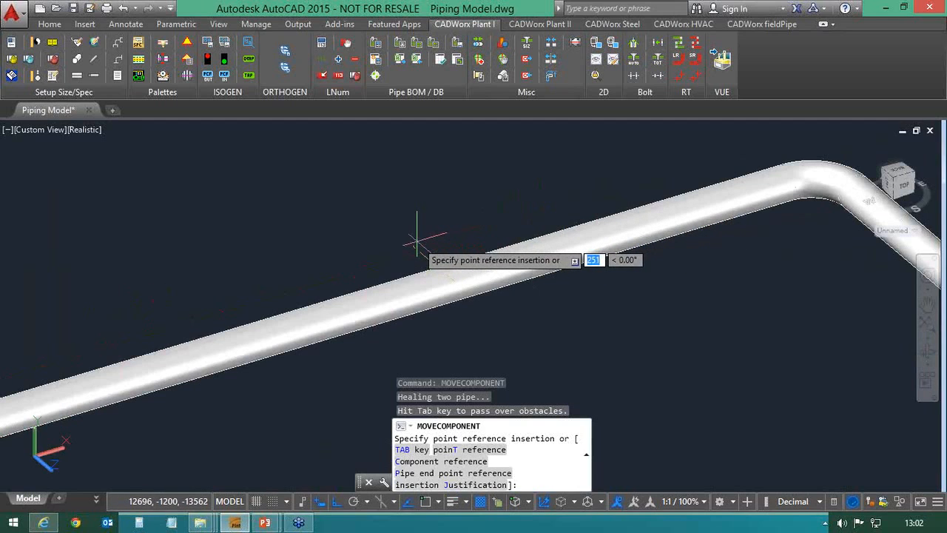
{"action": "left_click", "coordinate": [452, 473]}
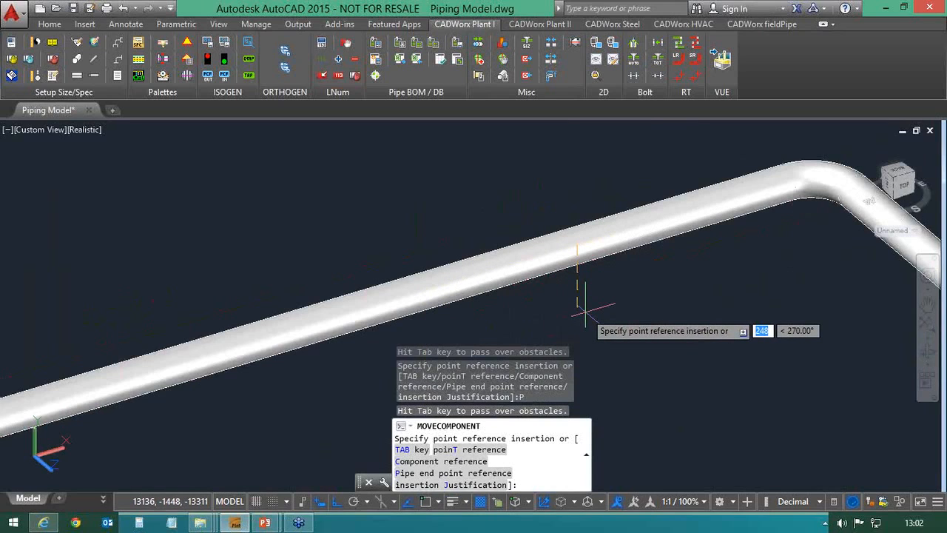
{"action": "key", "text": "Escape"}
{"action": "key", "text": "Escape"}
{"action": "key", "text": "Escape"}
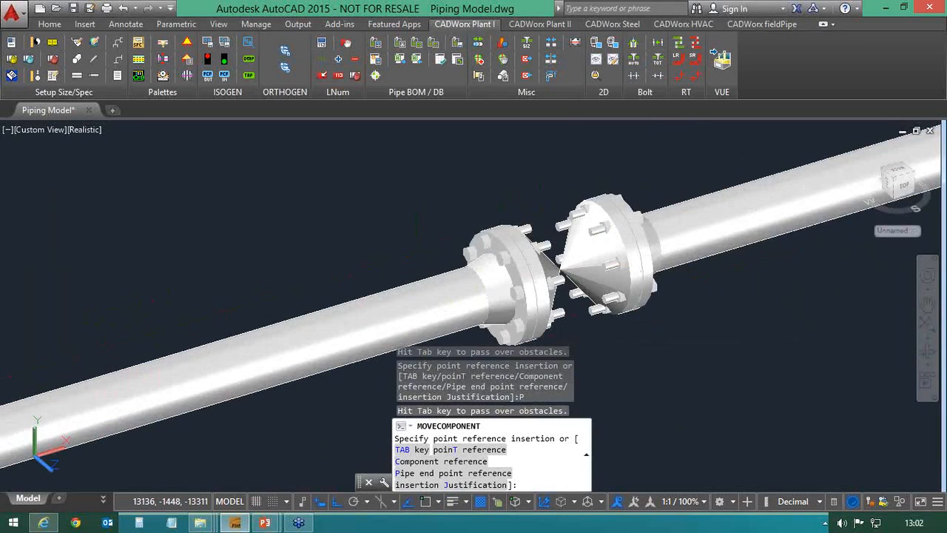
Change the visual style of the model view to 2D Wireframe and bring the whole pipe run into view
{"action": "left_click", "coordinate": [73, 129]}
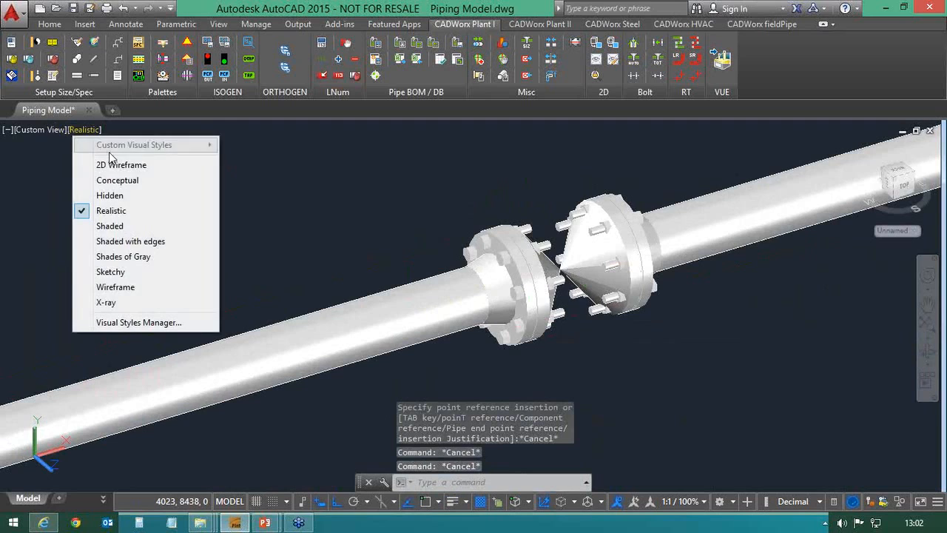
{"action": "left_click", "coordinate": [111, 160]}
{"action": "scroll", "coordinate": [415, 197], "scroll_direction": "down", "scroll_amount": 4}
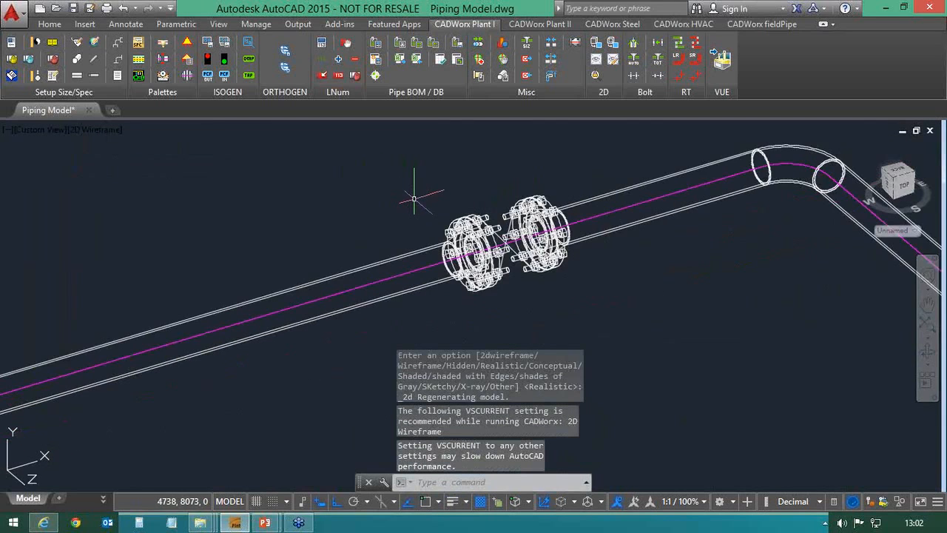
{"action": "middle_click_drag", "start_coordinate": [406, 195], "coordinate": [440, 237]}
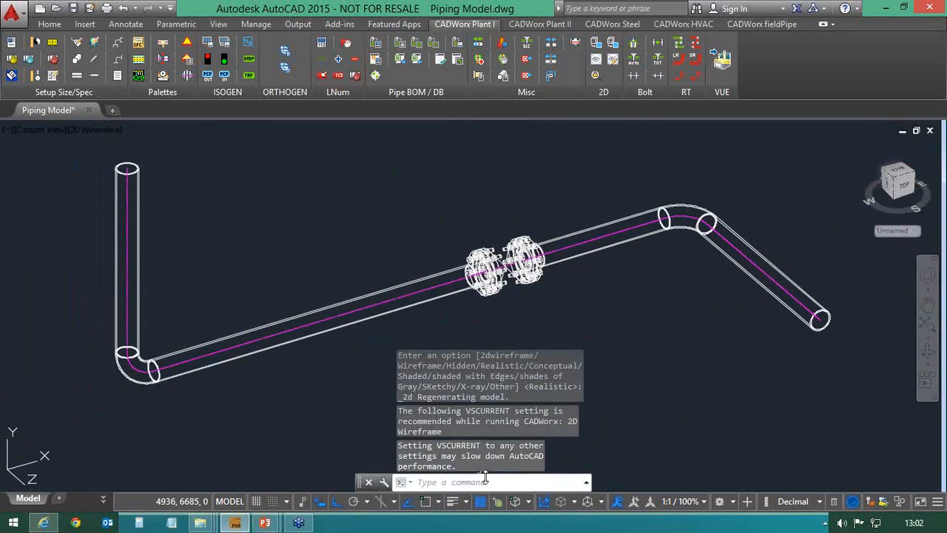
Move the gate valve with its flanges and bolts to 1200 from the upper-elbow pipe end, justified at the end facing that elbow
{"action": "left_click", "coordinate": [444, 214]}
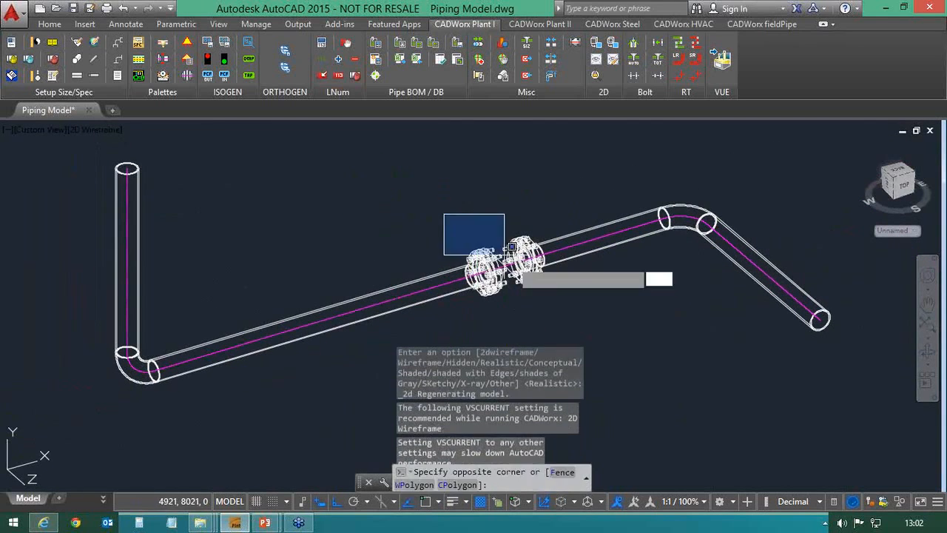
{"action": "left_click", "coordinate": [596, 338]}
{"action": "type", "text": "MOVECOMPONENT"}
{"action": "key", "text": "Return"}
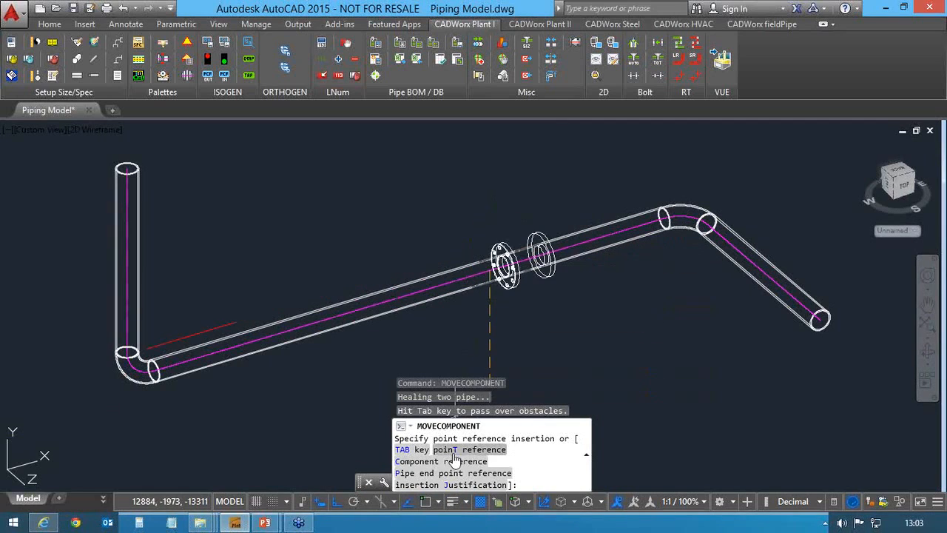
{"action": "left_click", "coordinate": [442, 477]}
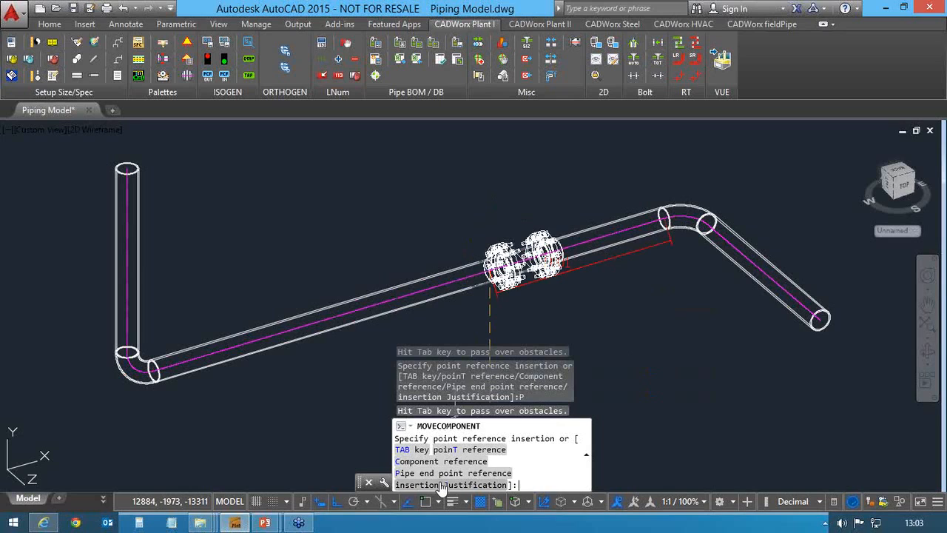
{"action": "left_click", "coordinate": [442, 485]}
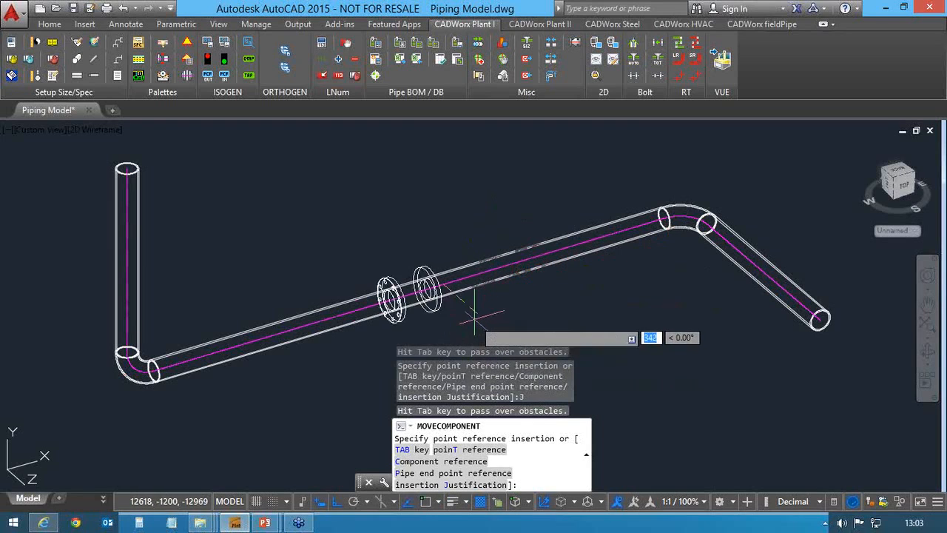
{"action": "type", "text": "1"}
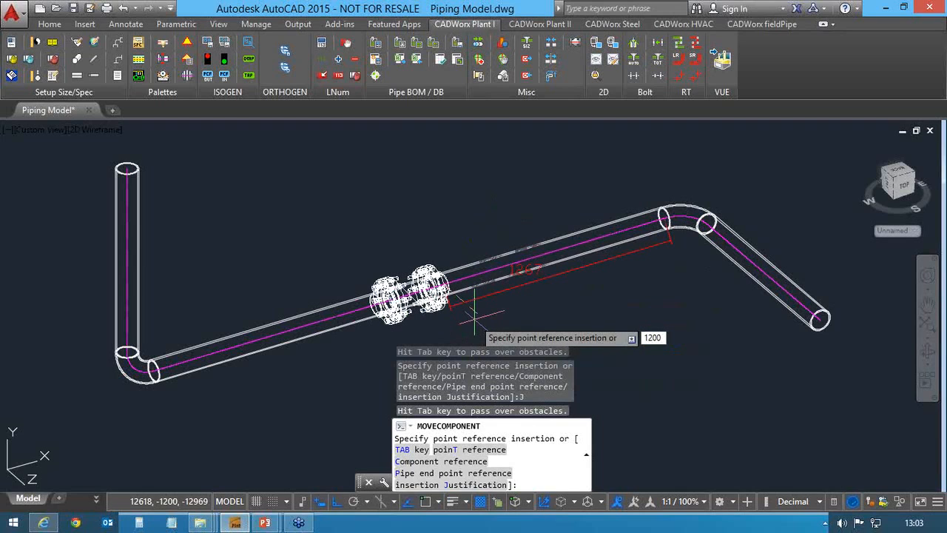
{"action": "type", "text": "200"}
{"action": "key", "text": "Return"}
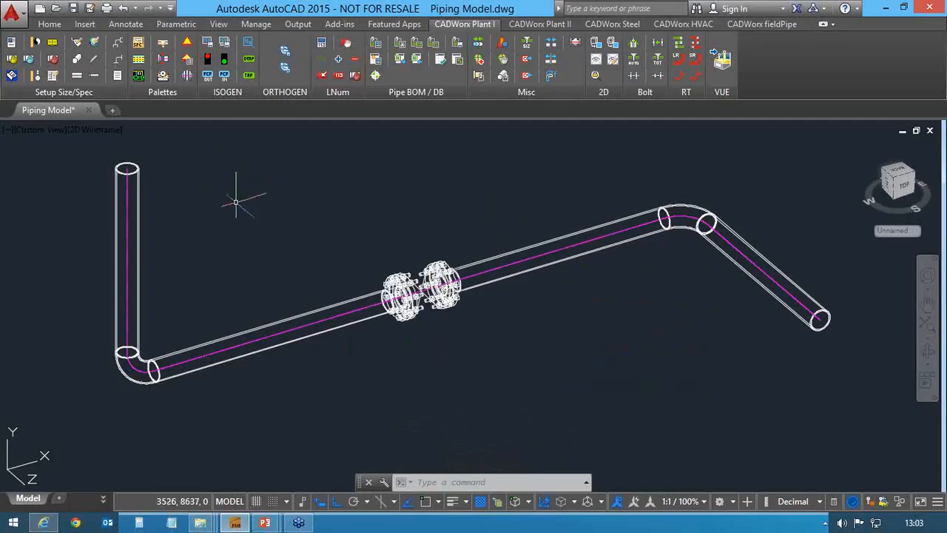
Choose Ball Valve_Custom [100] from the 150_MM specification for insertion
{"action": "left_click", "coordinate": [138, 45]}
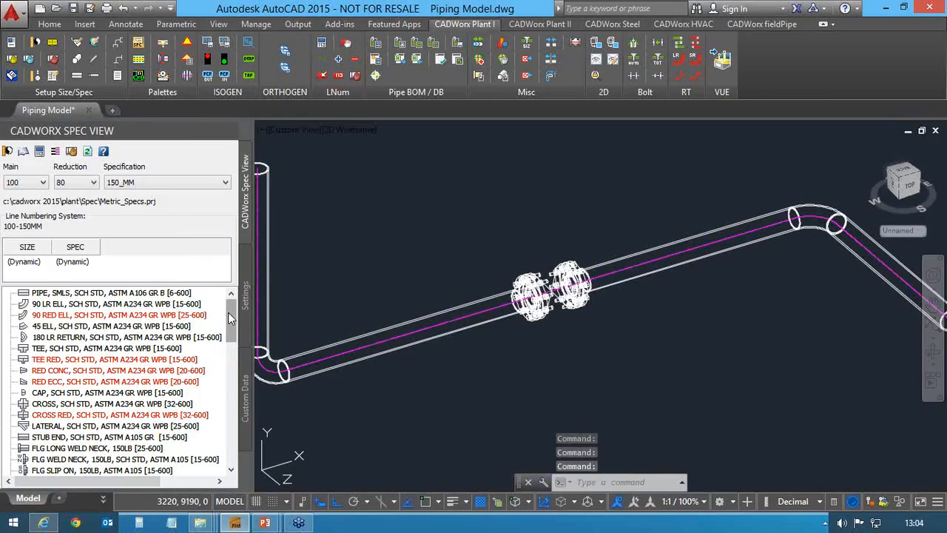
{"action": "left_click_drag", "start_coordinate": [229, 313], "coordinate": [225, 433]}
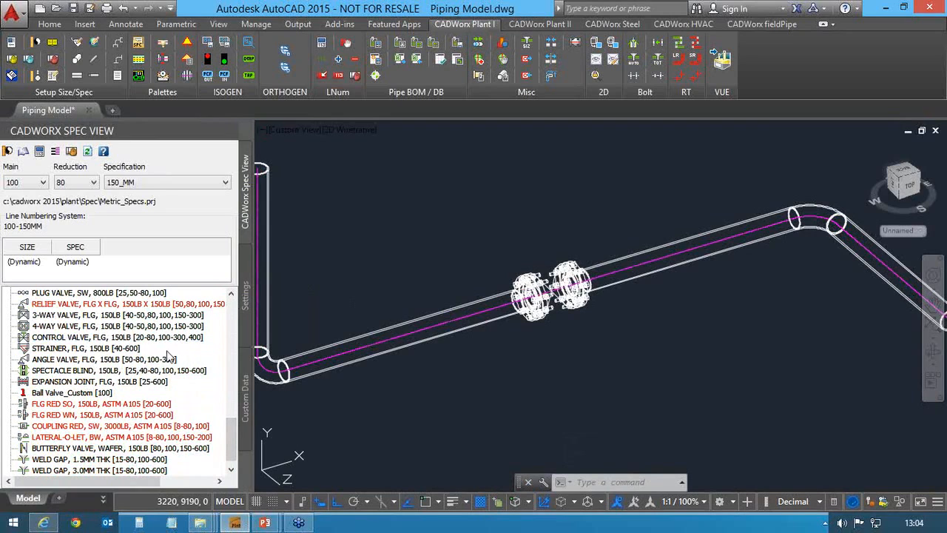
{"action": "left_click", "coordinate": [72, 393]}
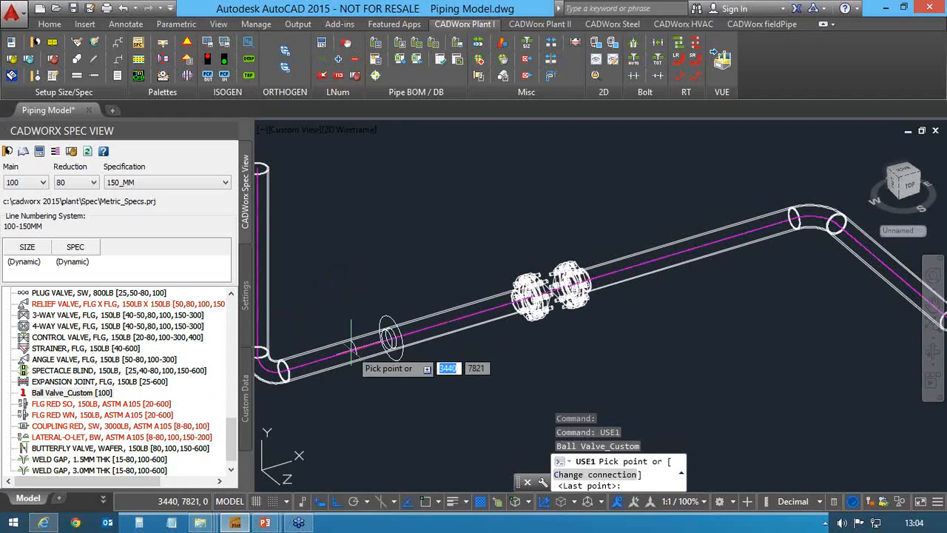
Insert the custom ball valve on the pipe run at 1050 from the lower-elbow pipe end, justified at the valve end farthest from that elbow
{"action": "type", "text": "nea"}
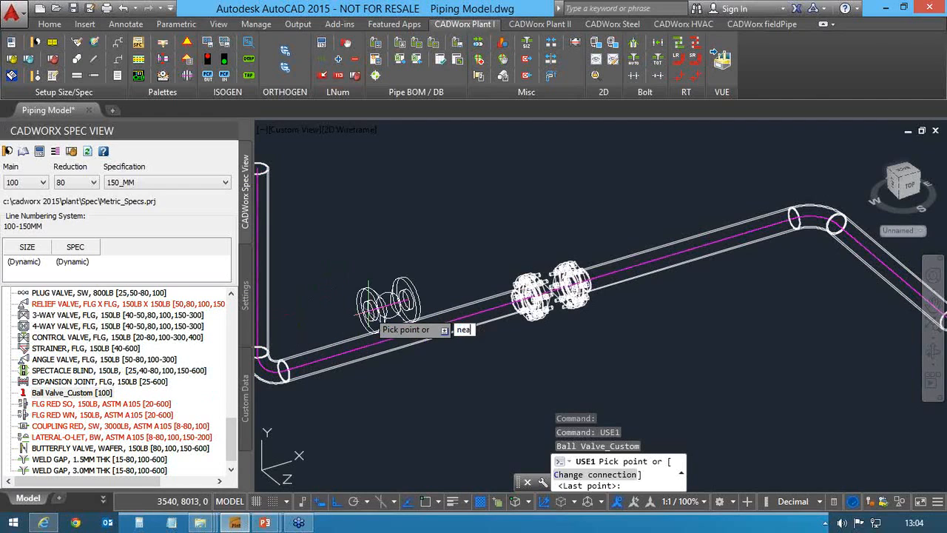
{"action": "key", "text": "Return"}
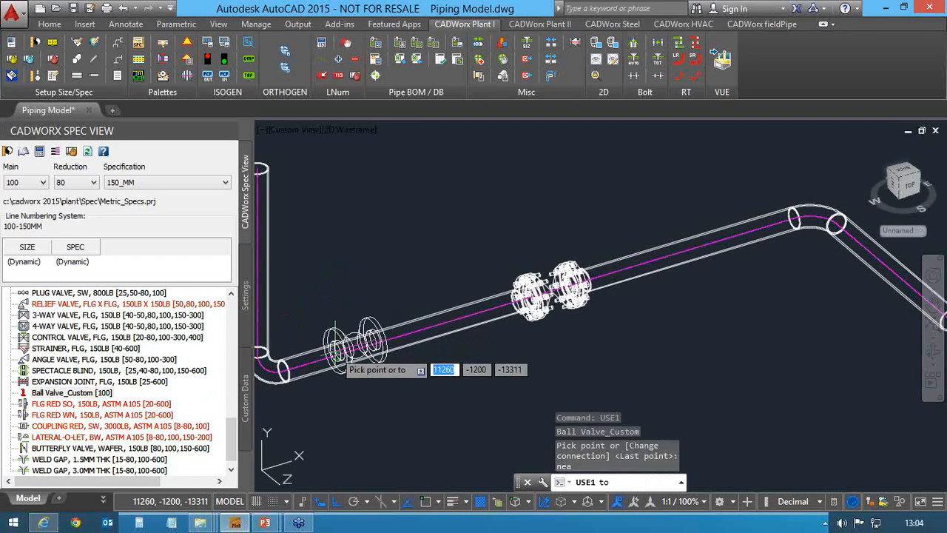
{"action": "left_click", "coordinate": [333, 350]}
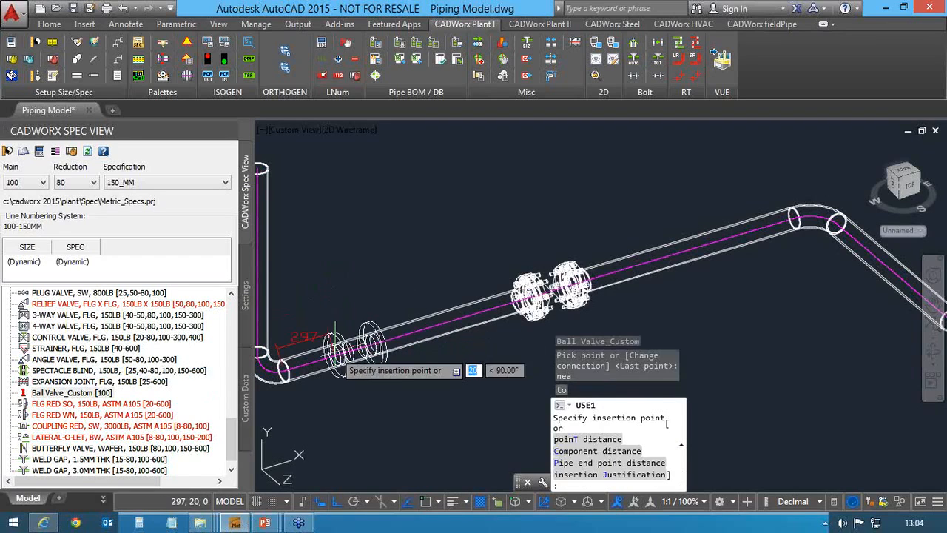
{"action": "left_click", "coordinate": [587, 474]}
{"action": "left_click", "coordinate": [587, 474]}
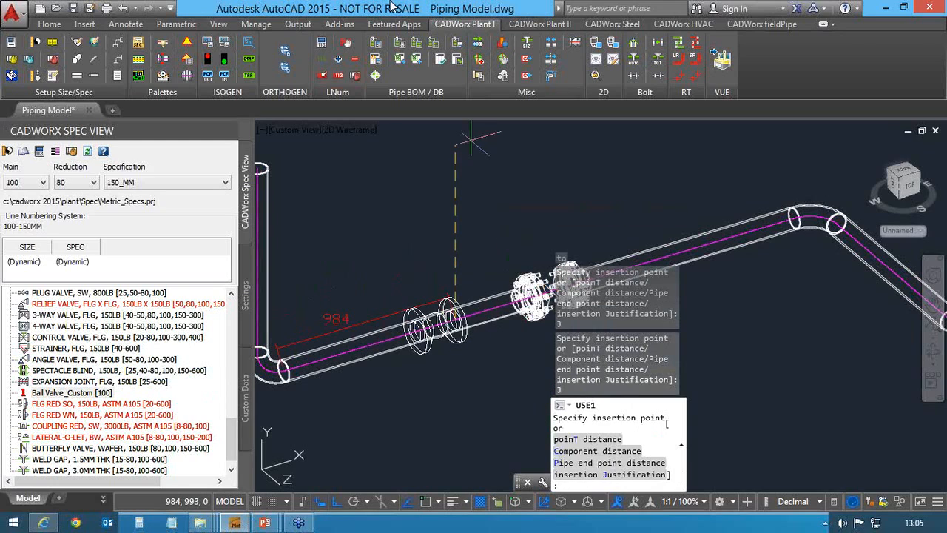
{"action": "type", "text": "1"}
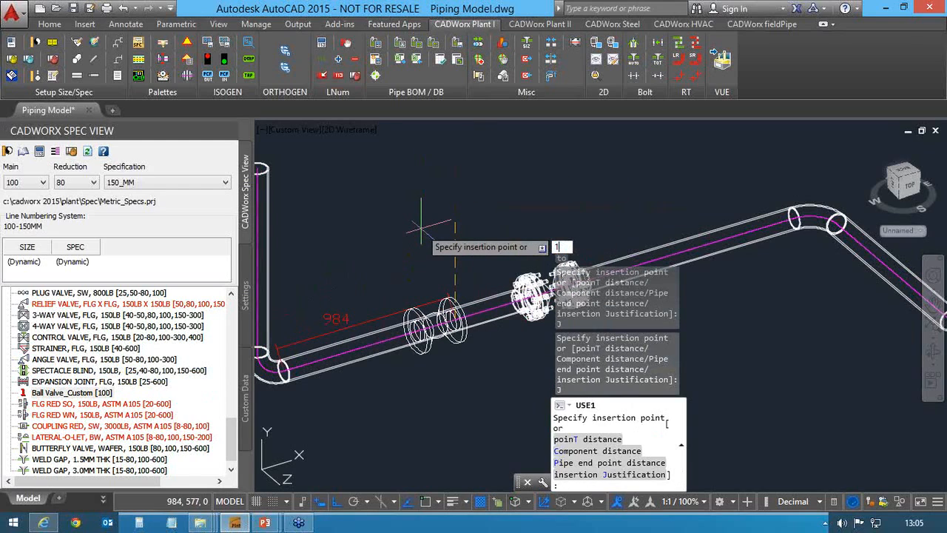
{"action": "type", "text": "050"}
{"action": "key", "text": "Return"}
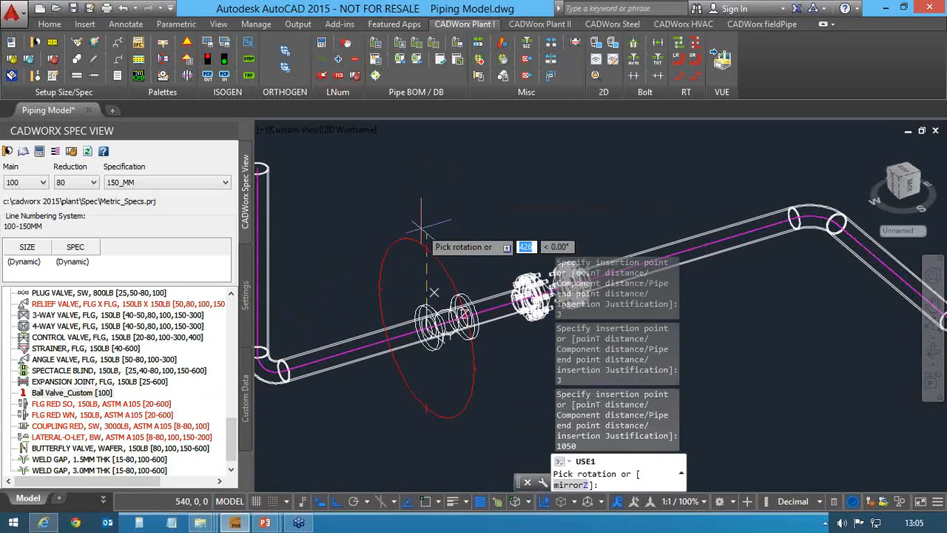
{"action": "left_click", "coordinate": [408, 180]}
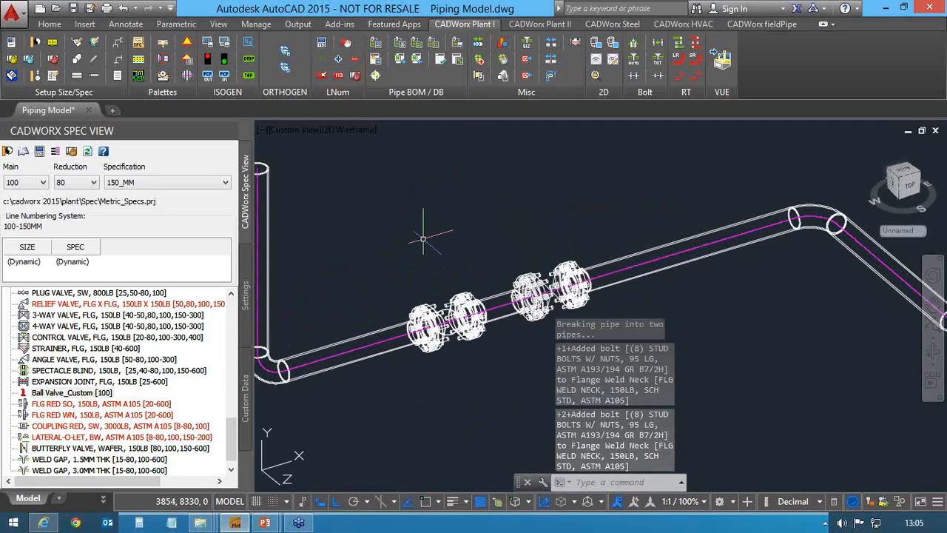
Move the ball valve with its flanges and bolts to 750 from the lower-elbow pipe end, justified at the end farthest from that elbow
{"action": "left_click", "coordinate": [396, 278]}
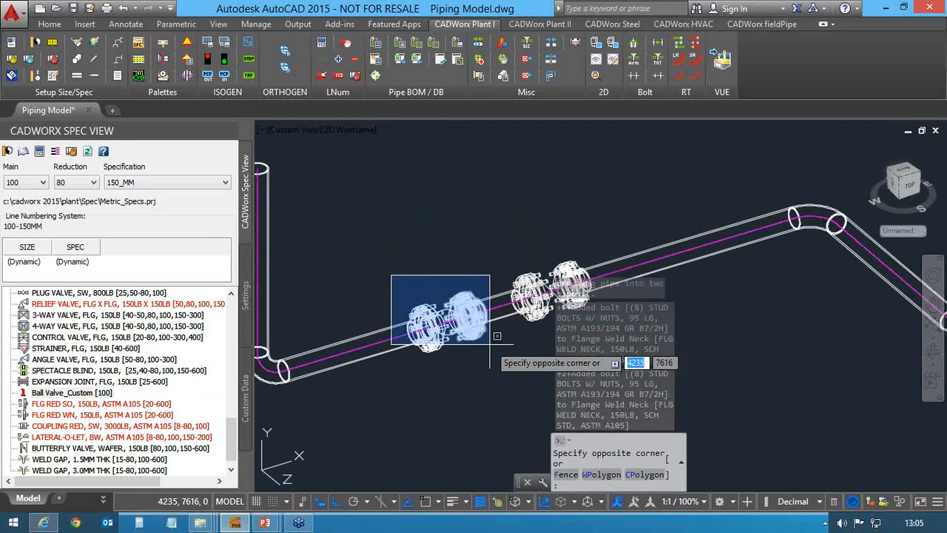
{"action": "left_click", "coordinate": [496, 370]}
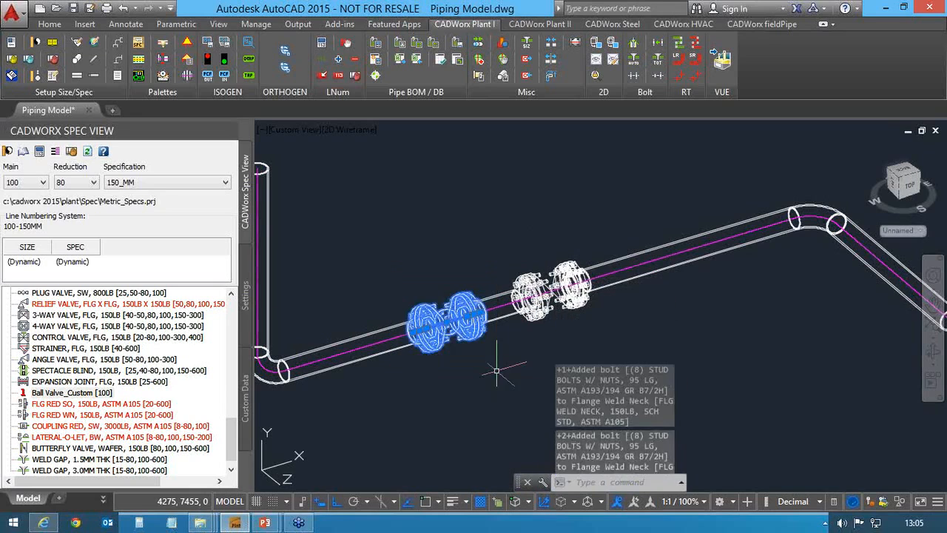
{"action": "left_click", "coordinate": [413, 332]}
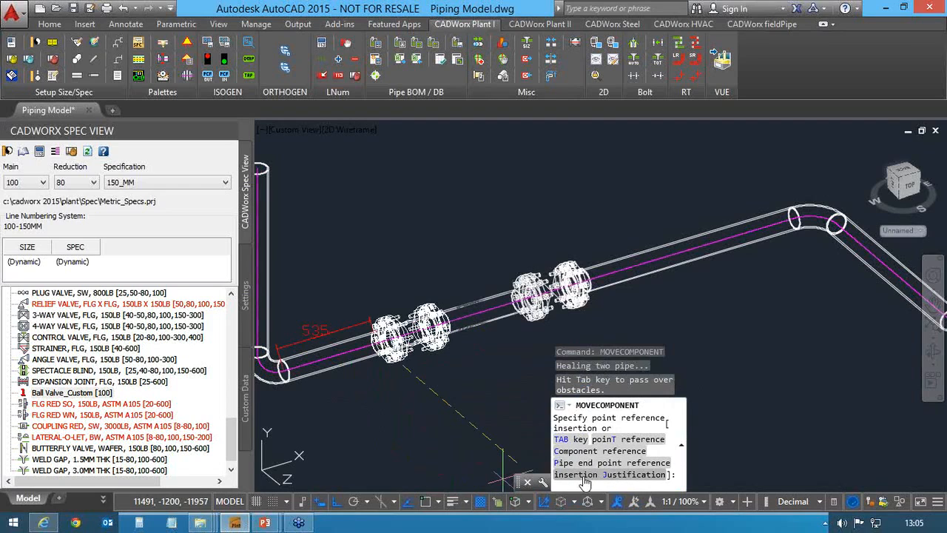
{"action": "left_click", "coordinate": [584, 479]}
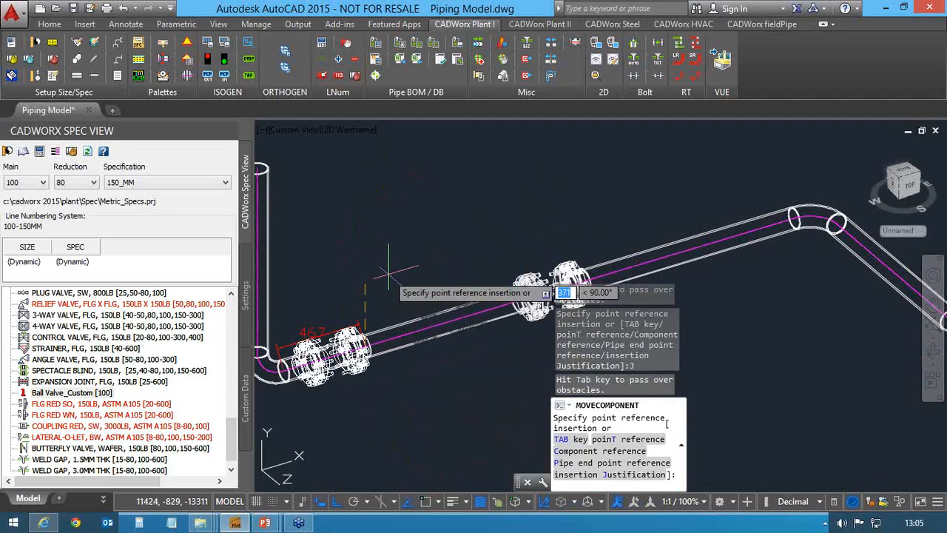
{"action": "type", "text": "750"}
{"action": "key", "text": "Return"}
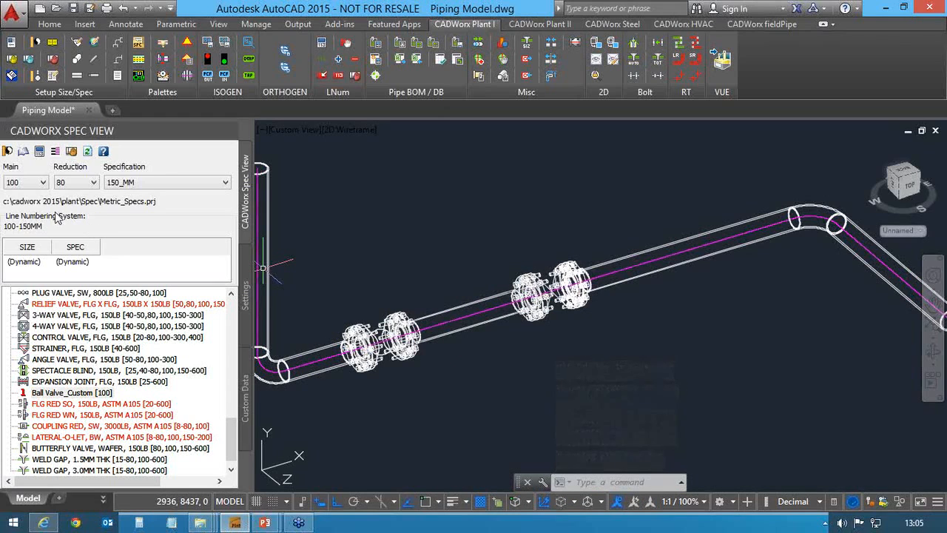
Review the available main sizes, reduction sizes and specifications, and examine the start of the 150_MM component list
{"action": "left_click", "coordinate": [40, 185]}
{"action": "left_click", "coordinate": [43, 185]}
{"action": "left_click", "coordinate": [72, 186]}
{"action": "left_click", "coordinate": [74, 186]}
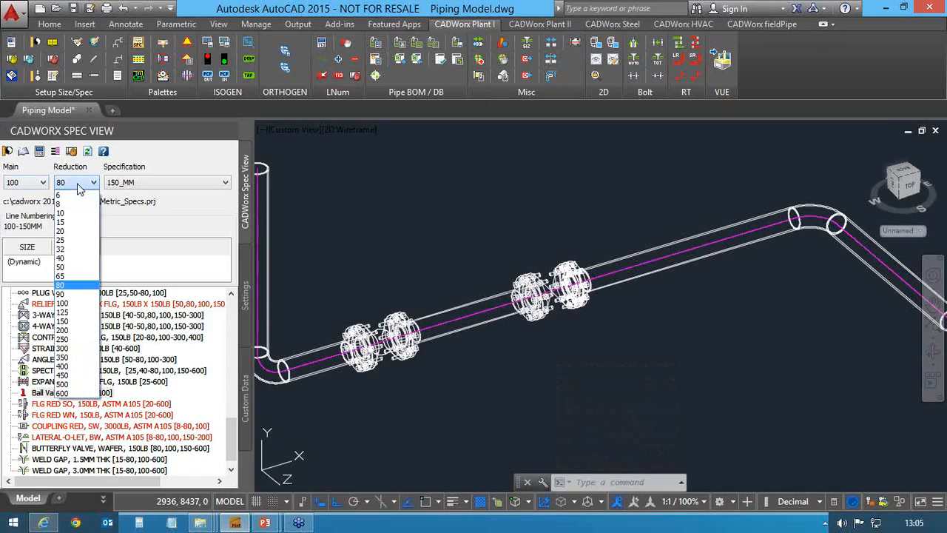
{"action": "left_click", "coordinate": [79, 189]}
{"action": "left_click", "coordinate": [127, 186]}
{"action": "left_click", "coordinate": [126, 187]}
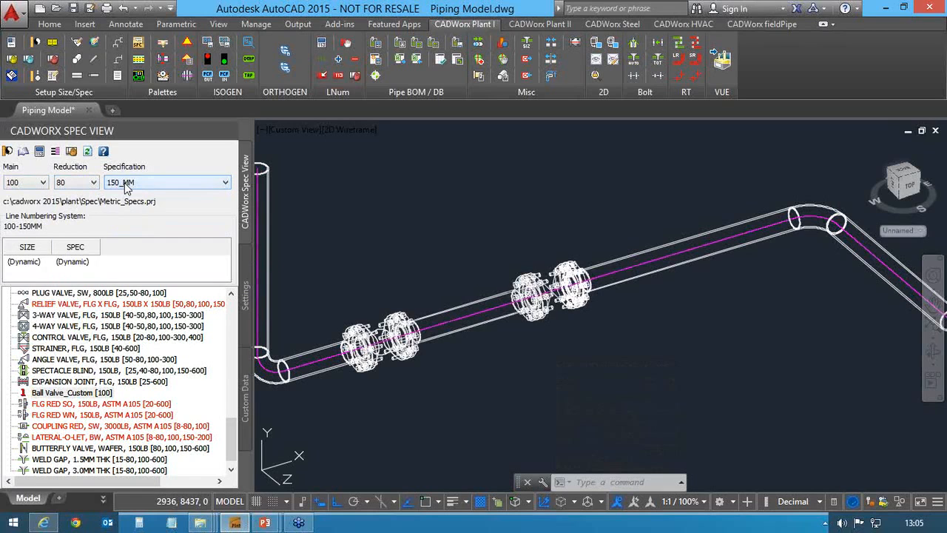
{"action": "left_click_drag", "start_coordinate": [233, 435], "coordinate": [230, 306]}
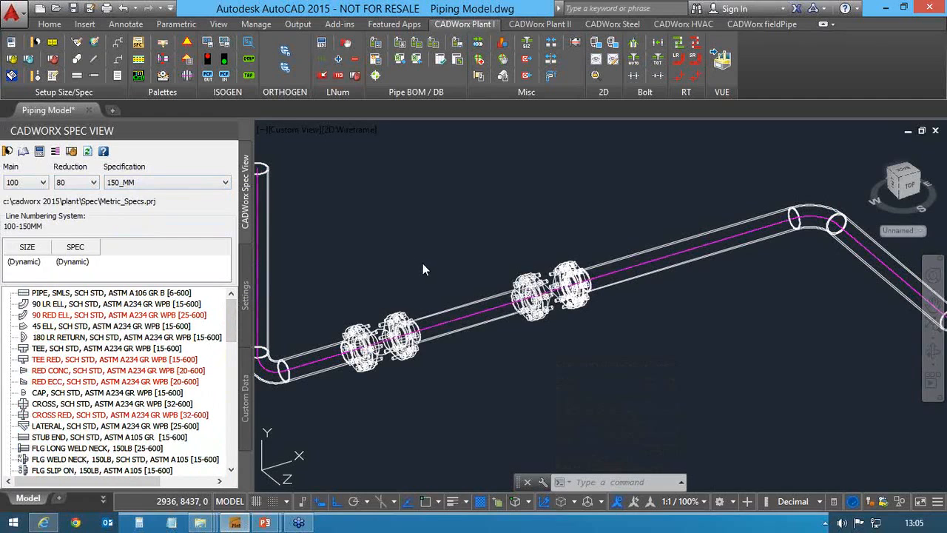
Examine the router and pipe end-type options offered for the seamless pipe component, leaving them without choosing one
{"action": "middle_click_drag", "start_coordinate": [382, 247], "coordinate": [418, 252]}
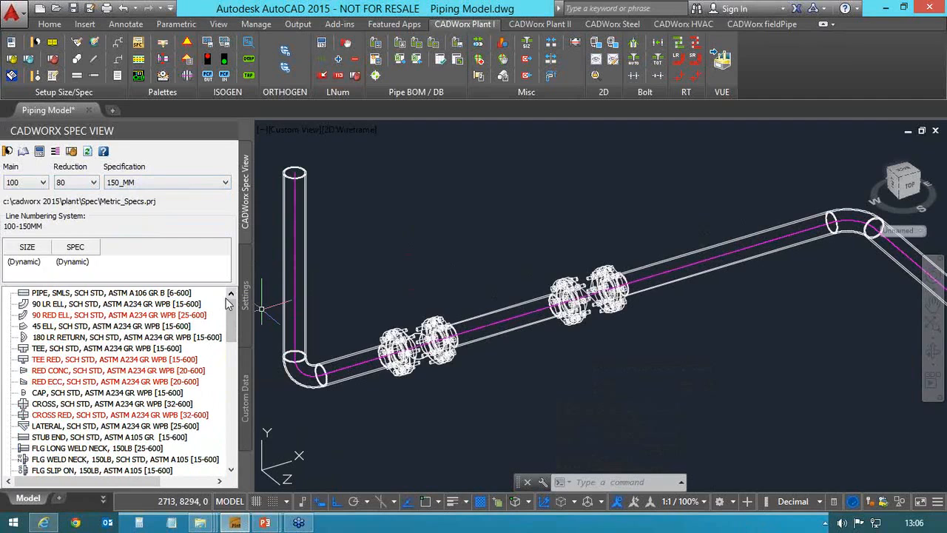
{"action": "right_click", "coordinate": [83, 296]}
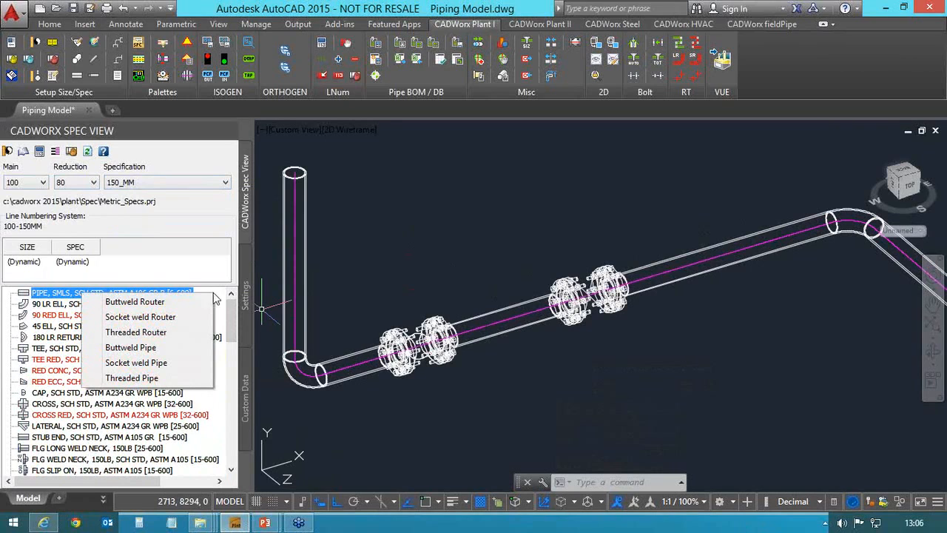
{"action": "left_click", "coordinate": [345, 290]}
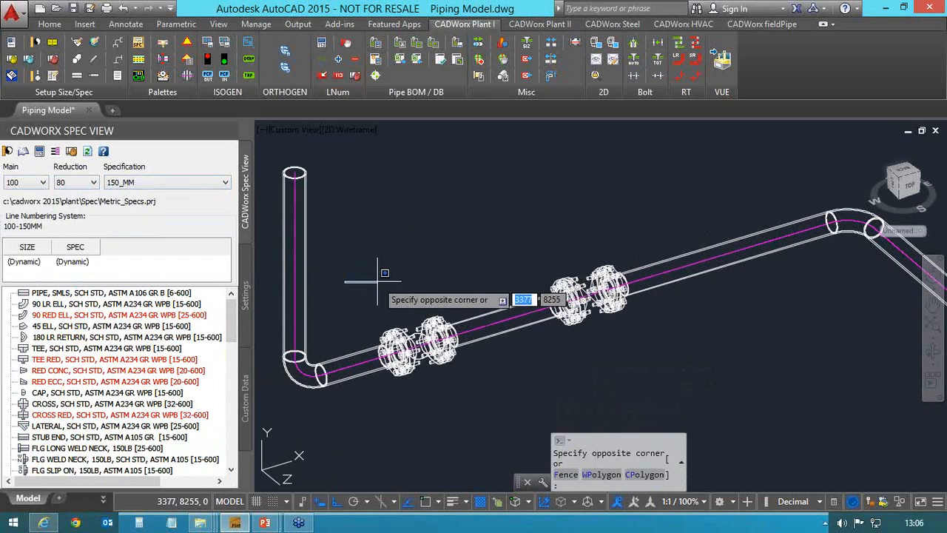
{"action": "left_click", "coordinate": [378, 281]}
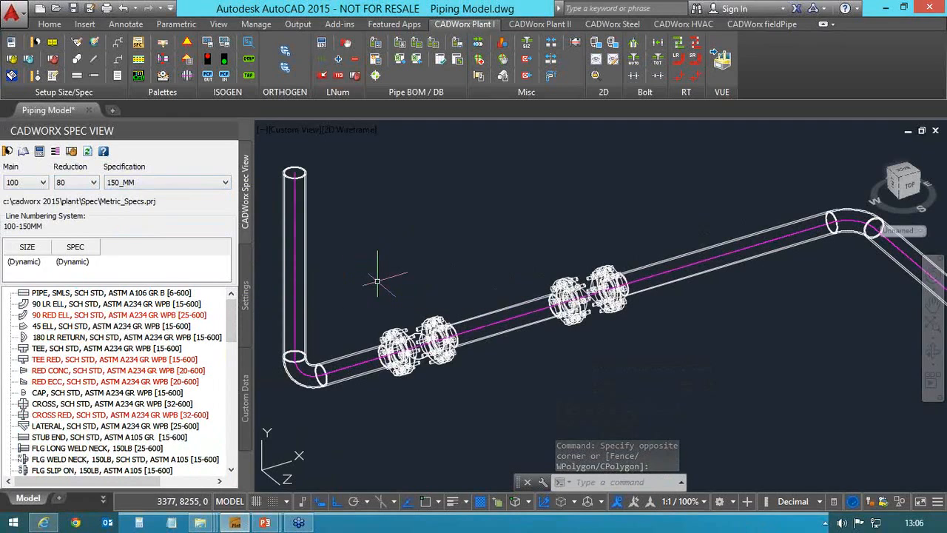
{"action": "middle_click_drag", "start_coordinate": [395, 250], "coordinate": [397, 262]}
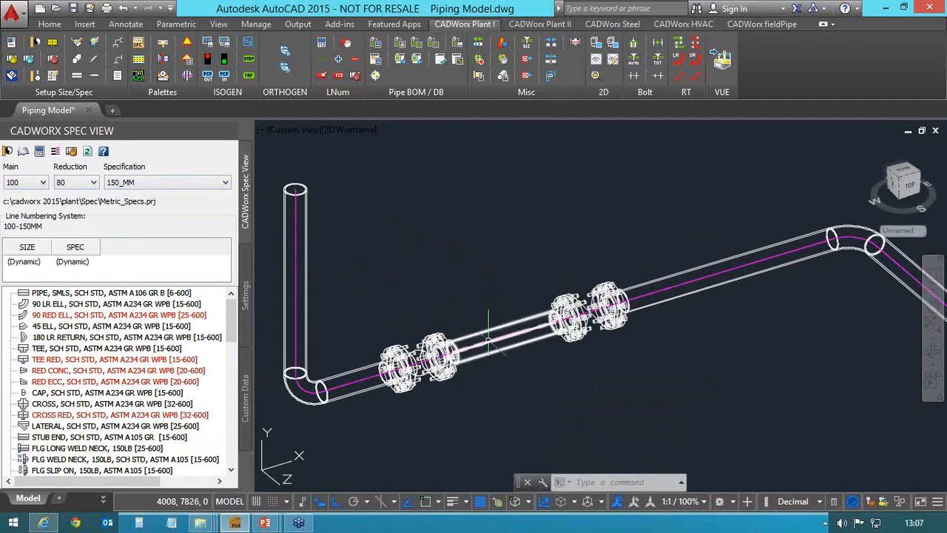
{"action": "left_click", "coordinate": [490, 336]}
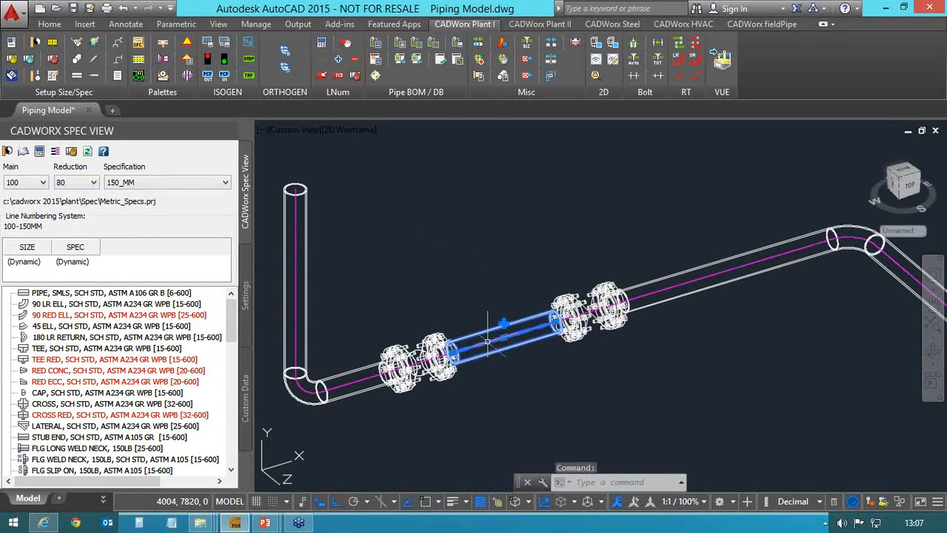
{"action": "left_click", "coordinate": [480, 295]}
{"action": "key", "text": "Escape"}
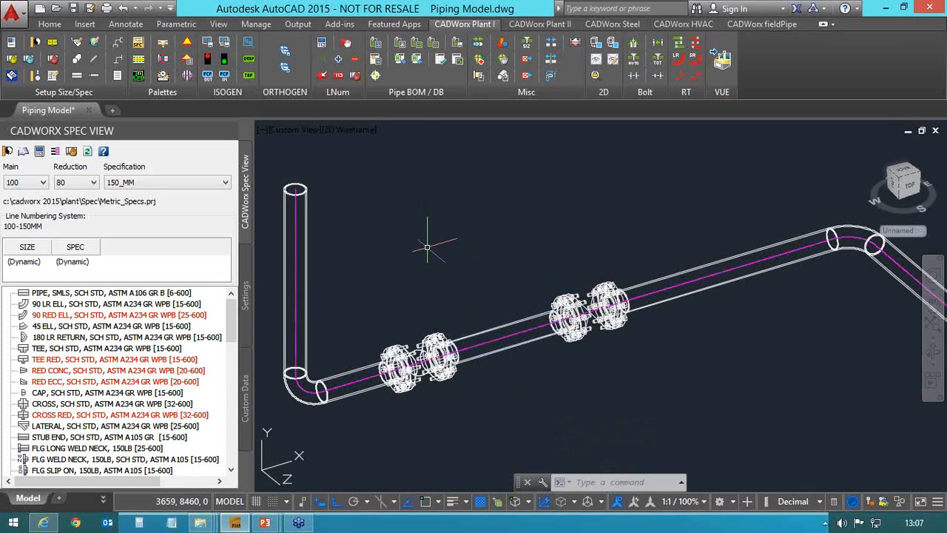
{"action": "middle_click_drag", "start_coordinate": [433, 239], "coordinate": [436, 236]}
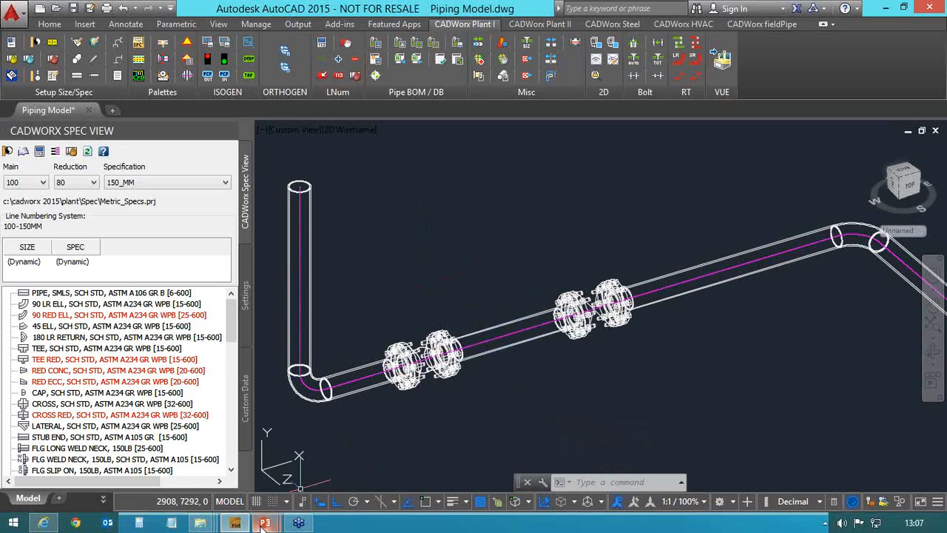
Switch to the PowerPoint slide show and advance from the component placement options to the Summary slide
{"action": "mouse_move", "coordinate": [265, 523]}
{"action": "left_click", "coordinate": [319, 457]}
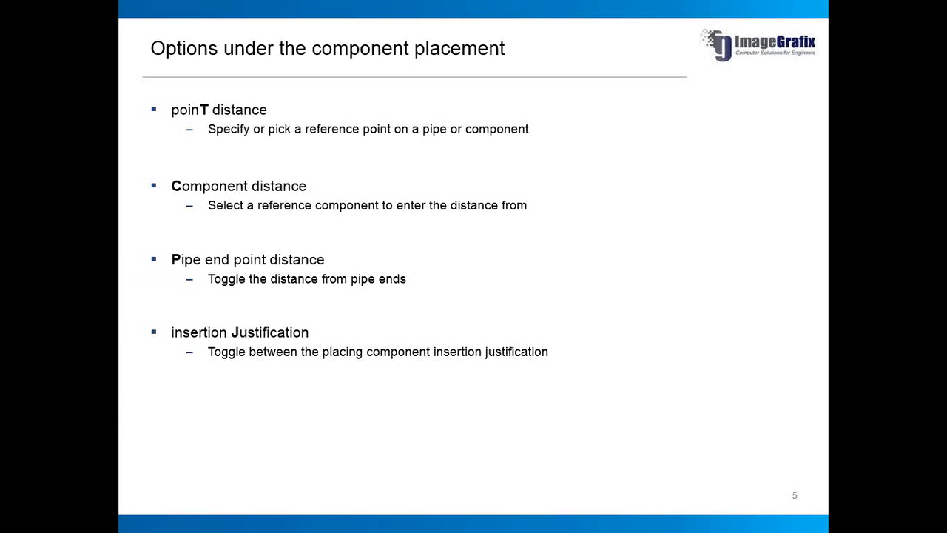
{"action": "left_click", "coordinate": [465, 278]}
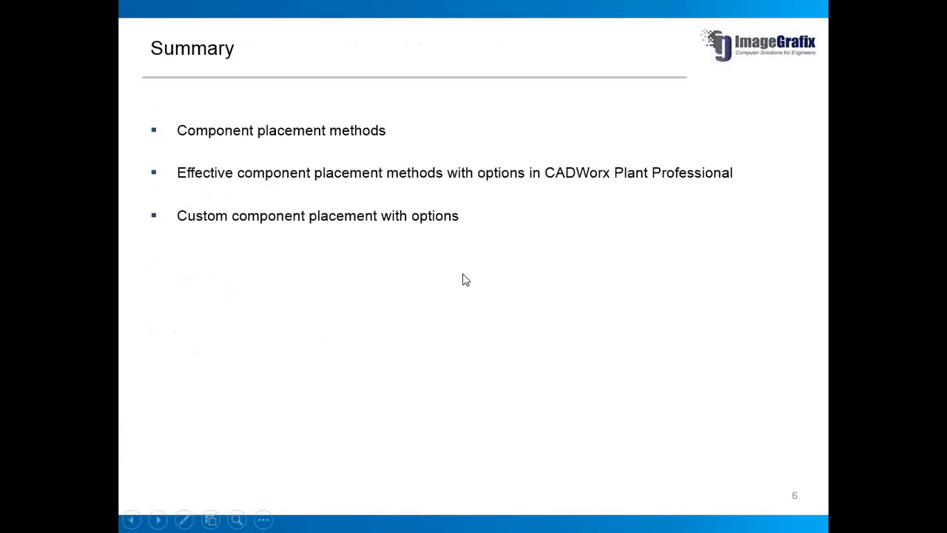